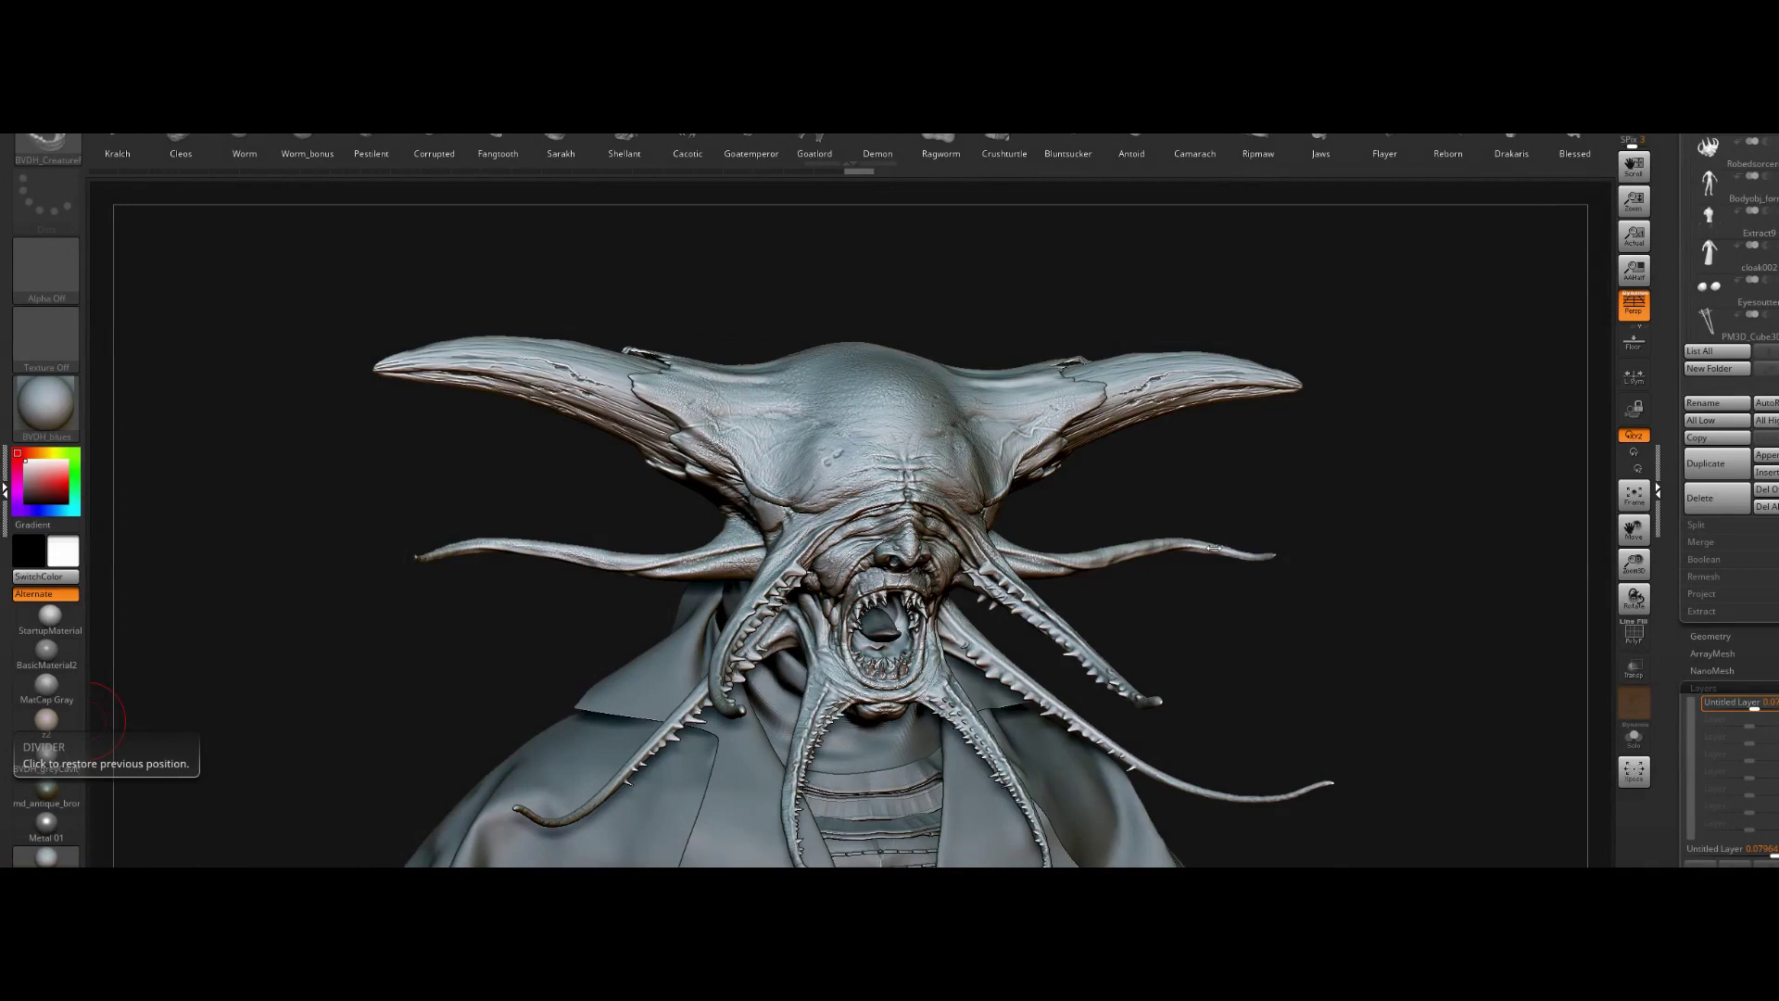
- Examine the horned, tentacled creature's head and coat from the front and both sides
drag(1153, 541, 1038, 555)
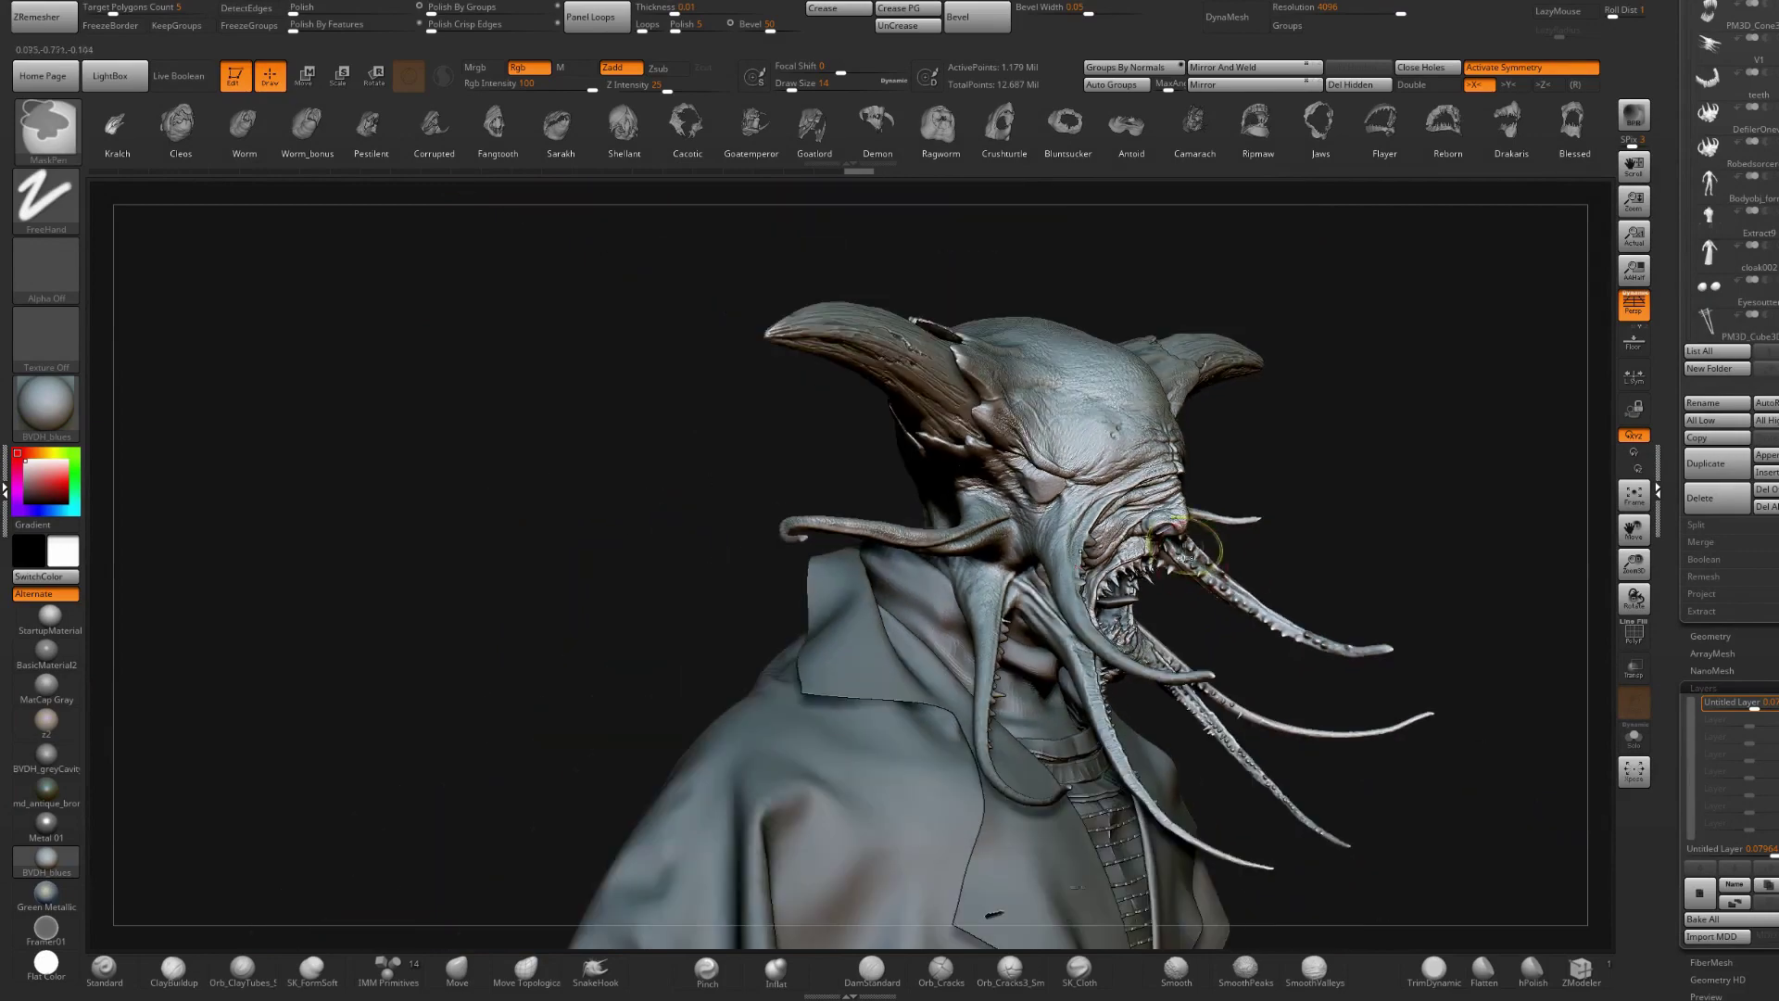
alt+right_drag(1155, 559, 1093, 566)
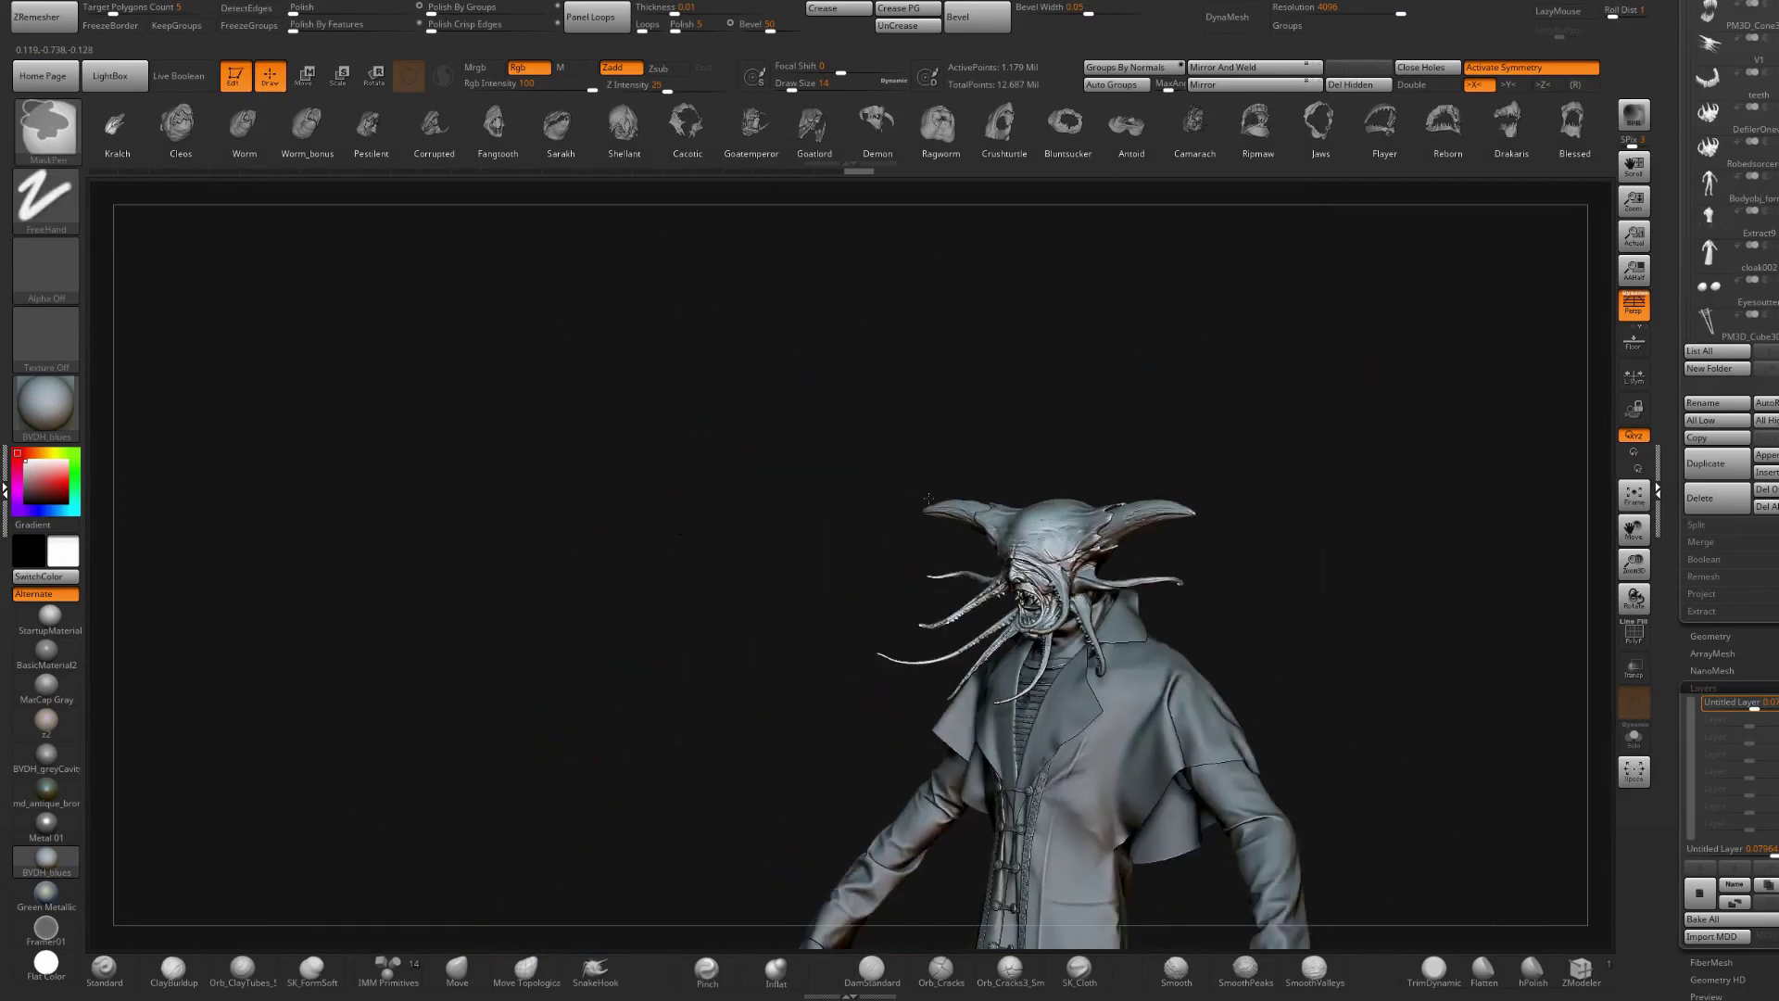
right_drag(964, 511, 1005, 515)
alt+right_drag(1000, 690, 1000, 398)
right_drag(1028, 477, 991, 481)
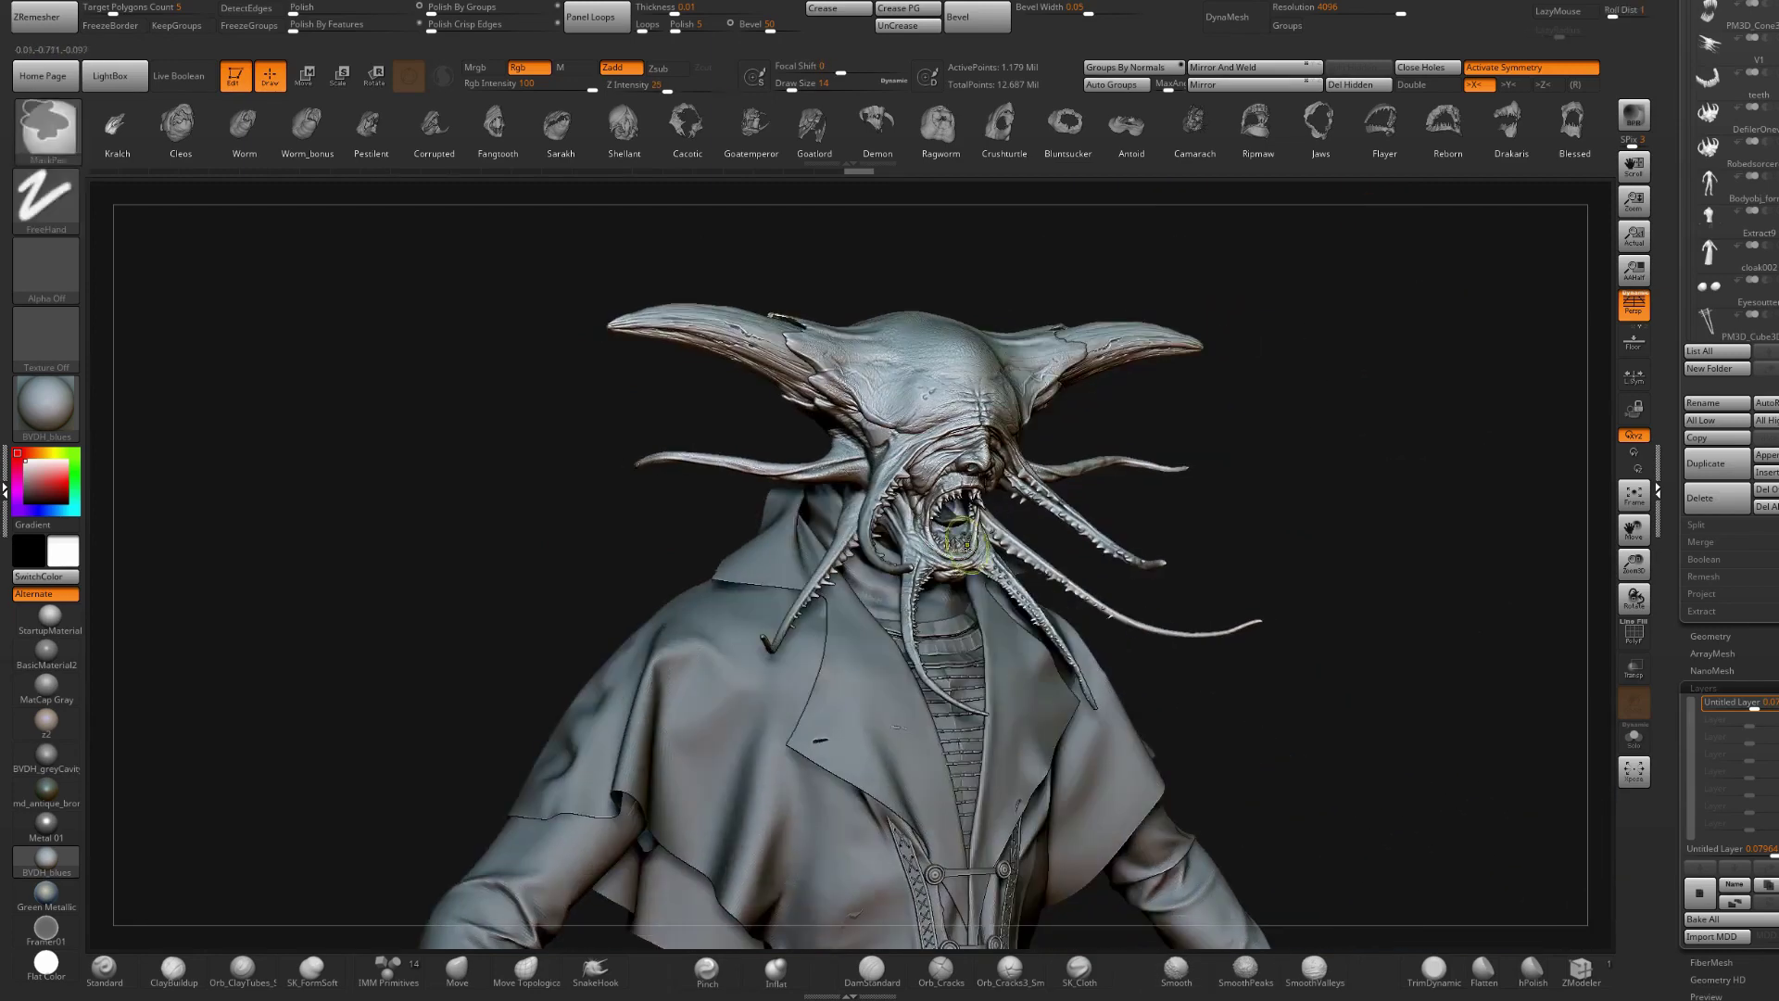
ctrl+right_drag(1065, 570, 1066, 586)
alt+right_drag(1066, 586, 1060, 700)
ctrl+right_drag(1061, 699, 840, 492)
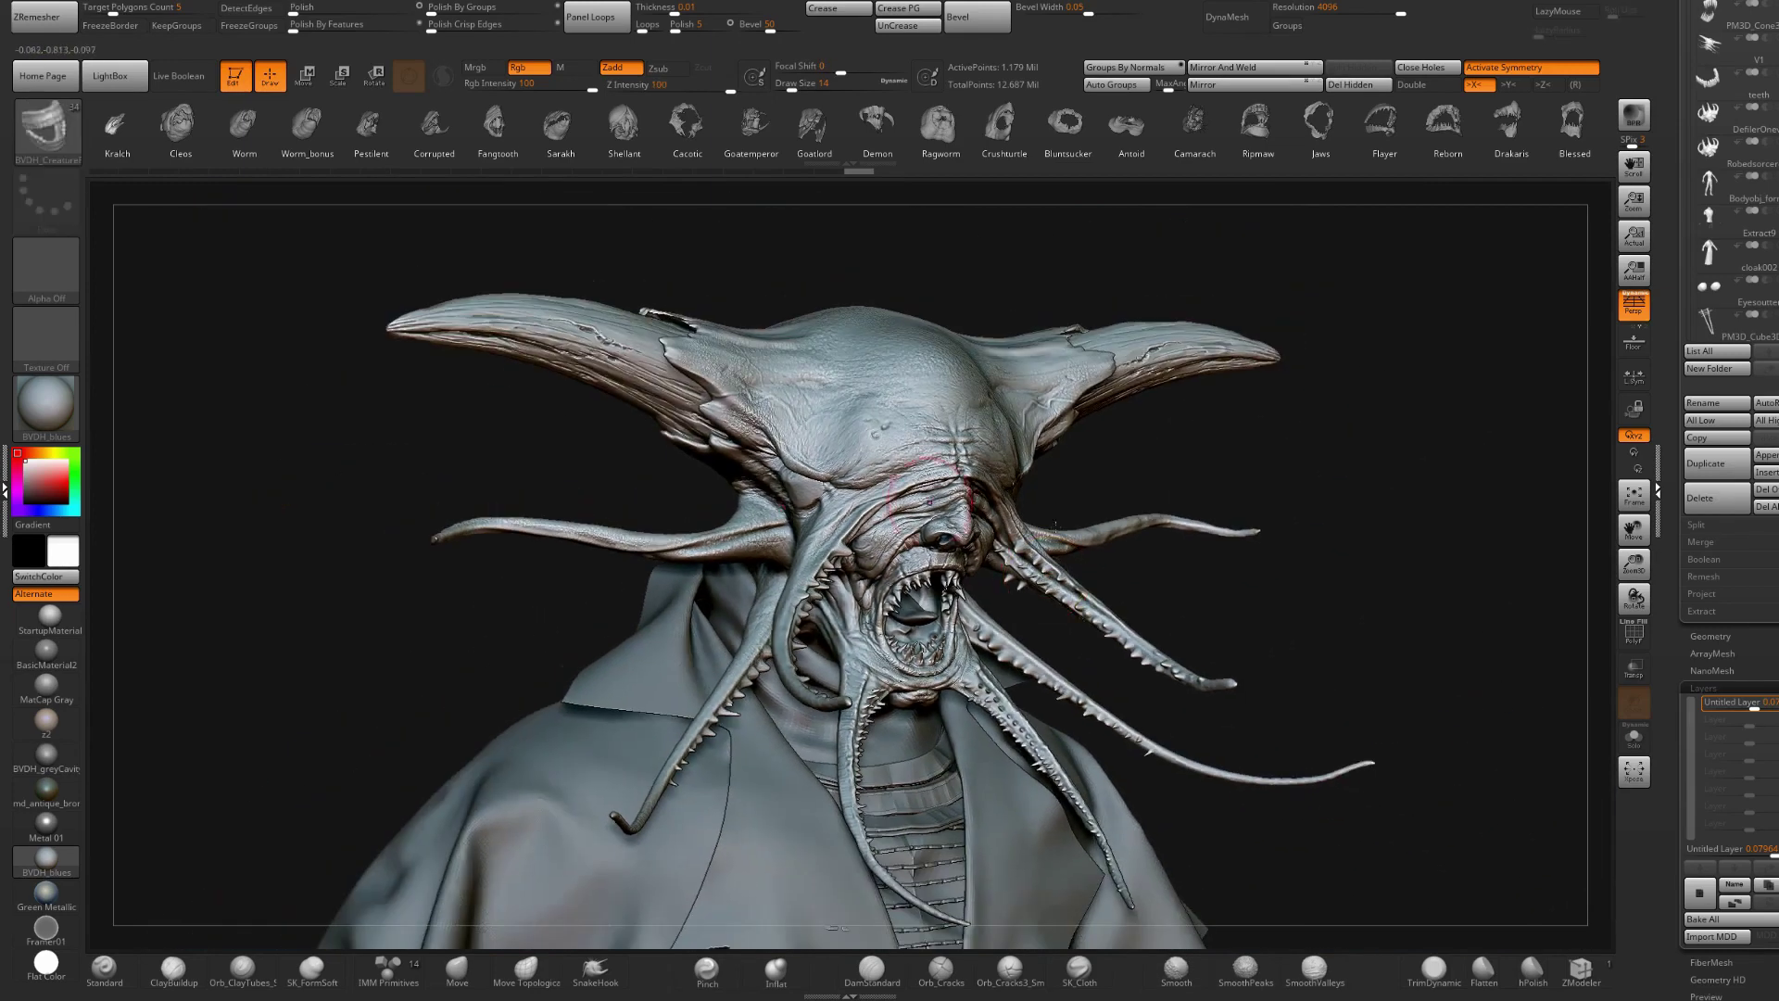
- Set the untitled layer's intensity to 1 to open up the creature's face
drag(1753, 707, 1774, 708)
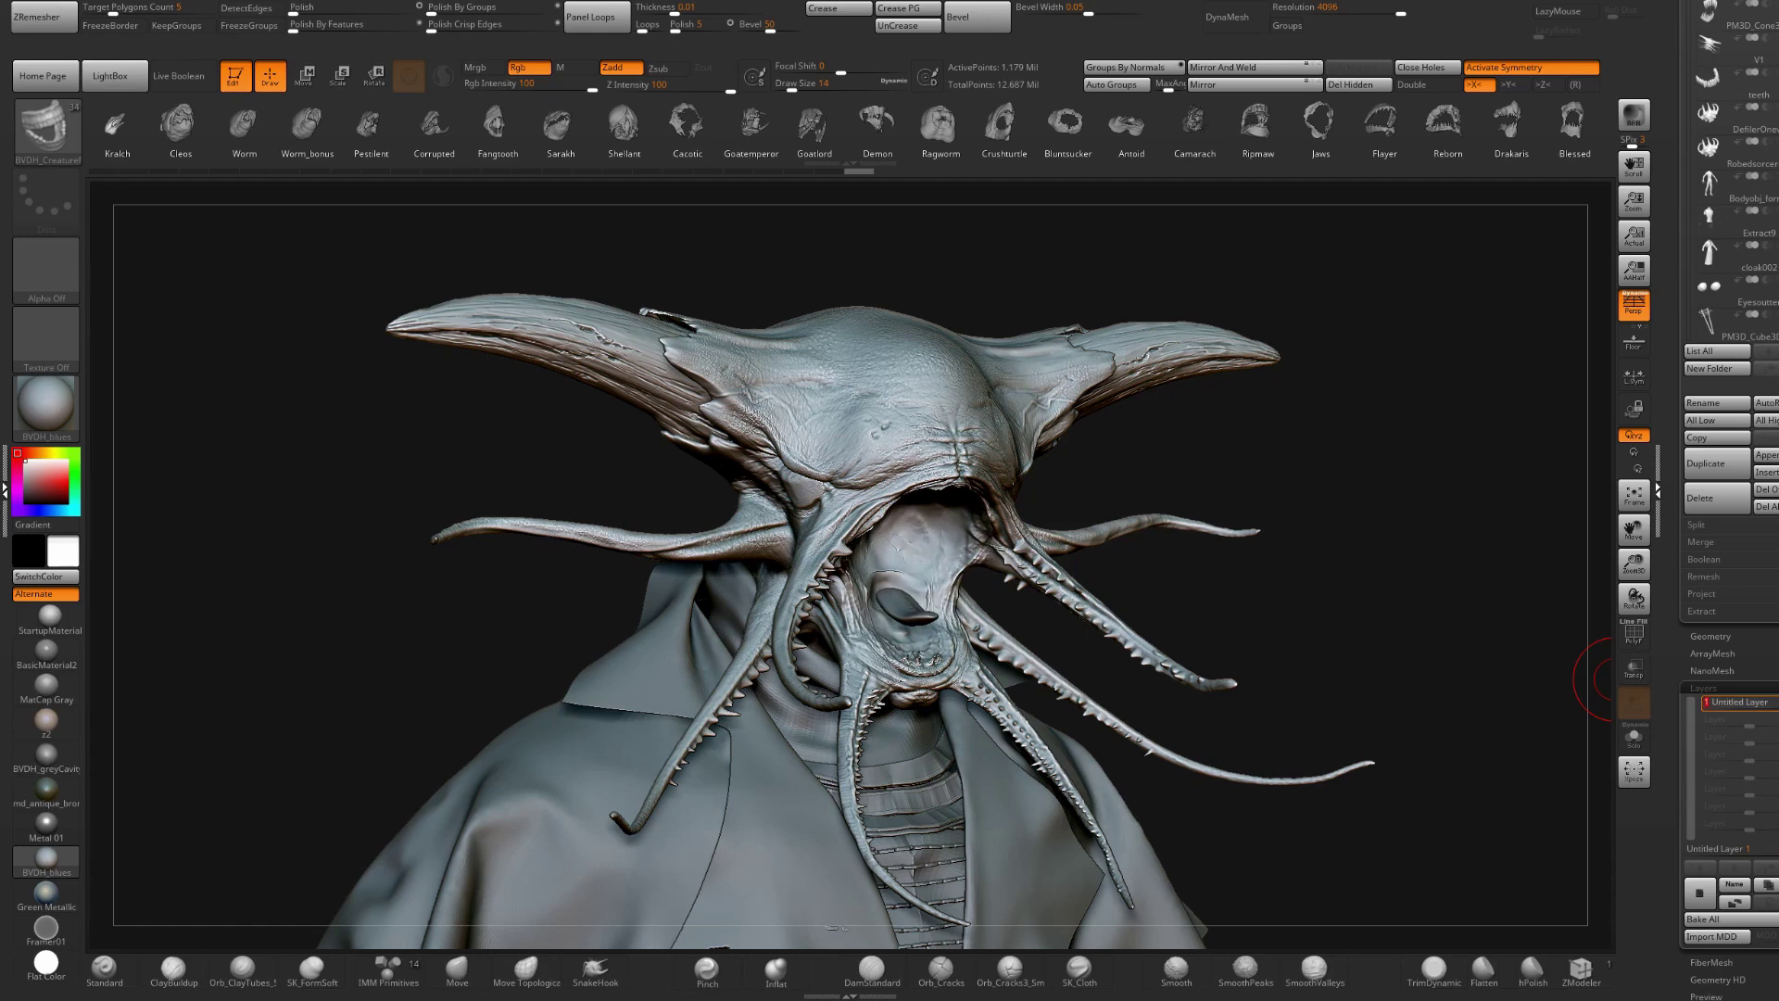
right_drag(986, 552, 903, 556)
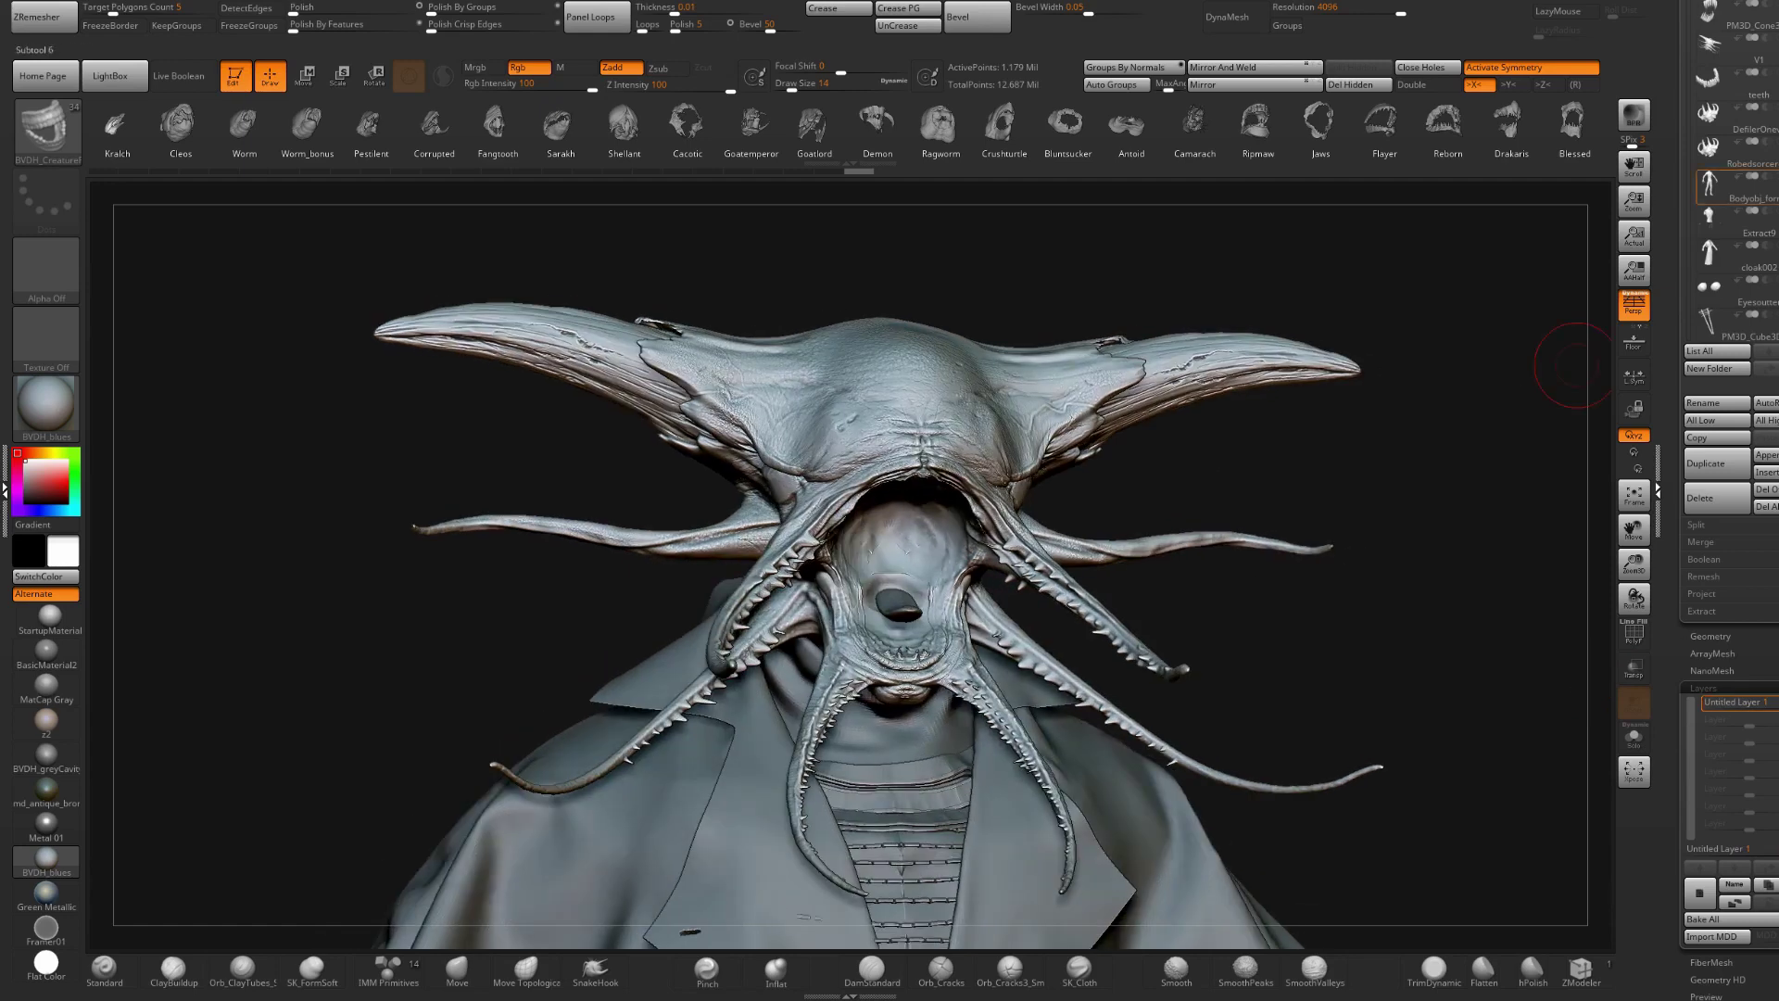
- Select the PM3D_Sphere3D1_3 subtool as the base for the inserted head
drag(1674, 371, 1675, 552)
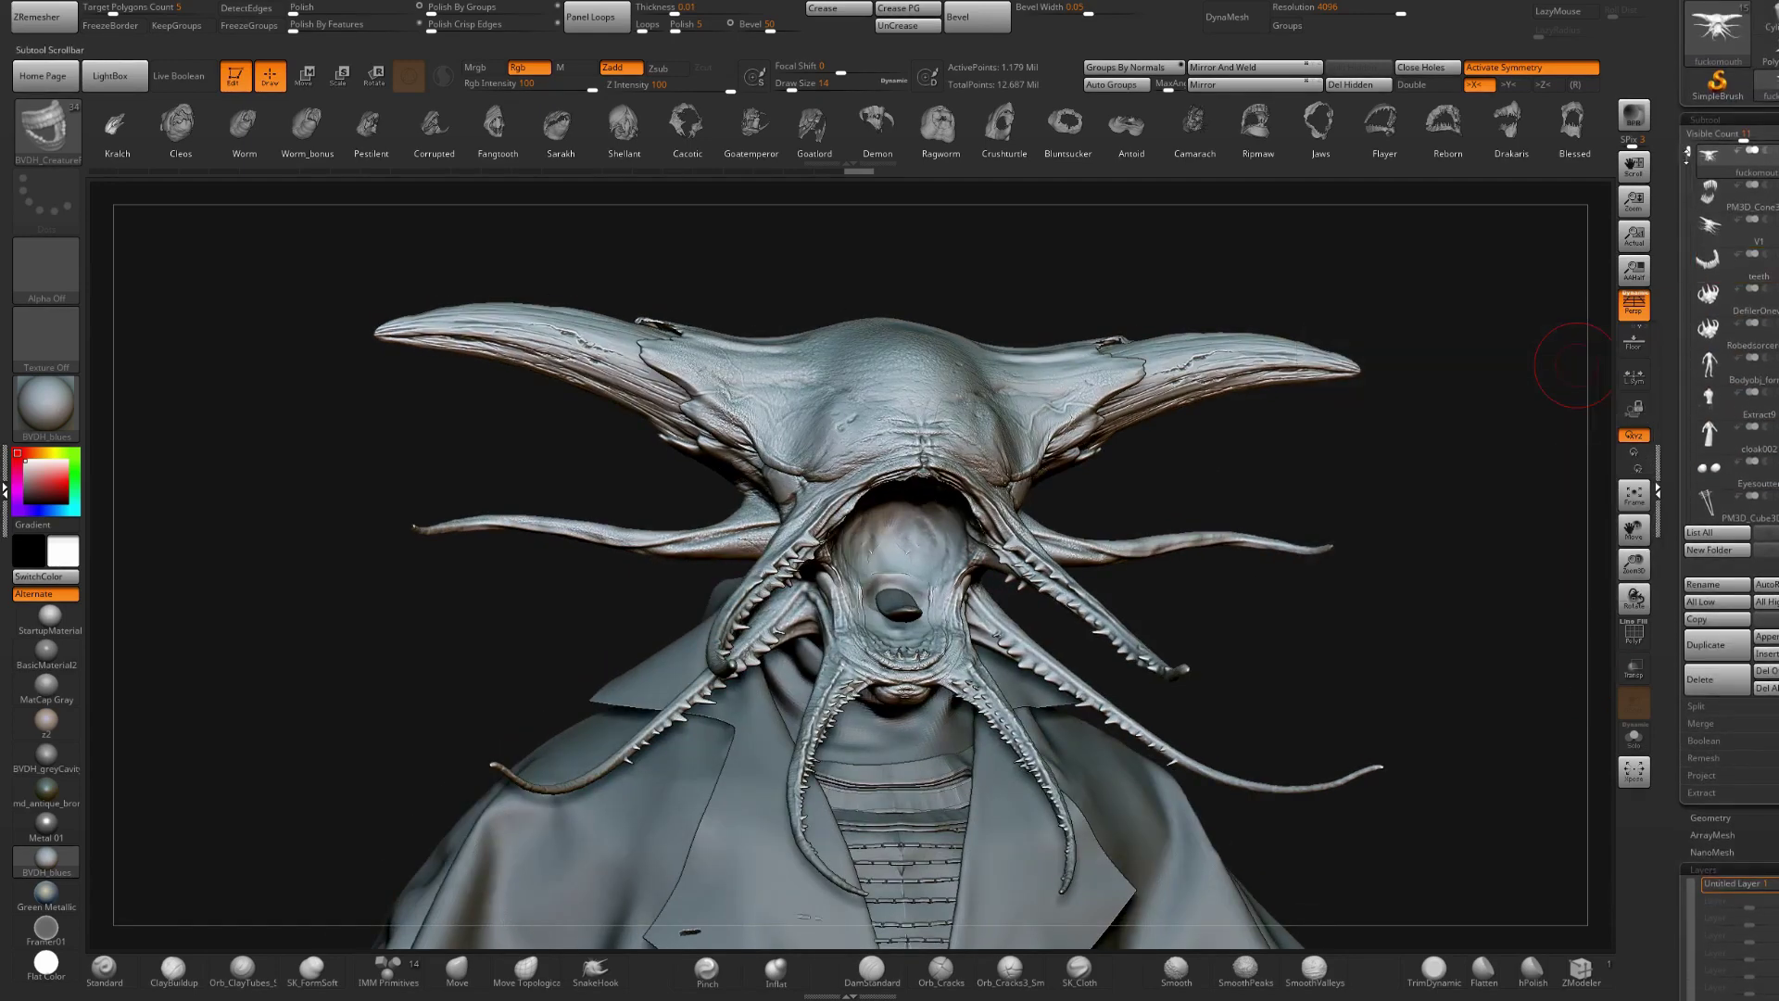
drag(1688, 158, 1697, 294)
right_drag(1207, 480, 1267, 485)
click(1633, 739)
click(1633, 738)
right_drag(955, 462, 818, 547)
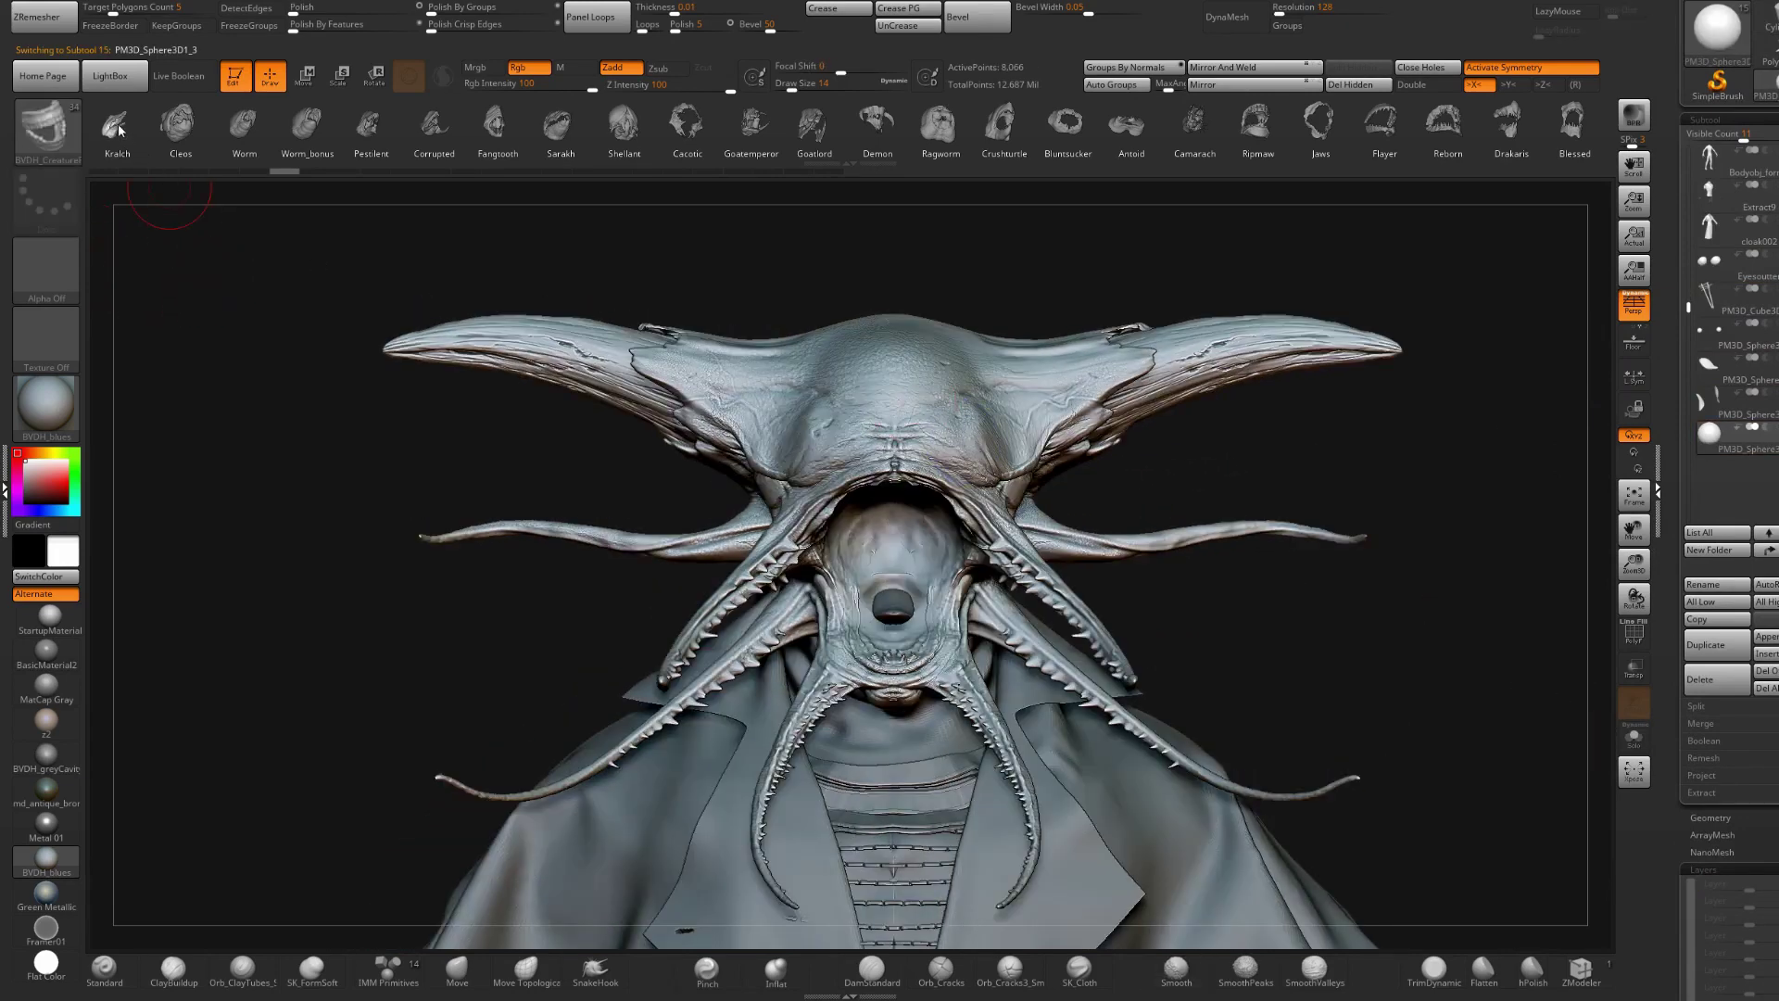
click(72, 137)
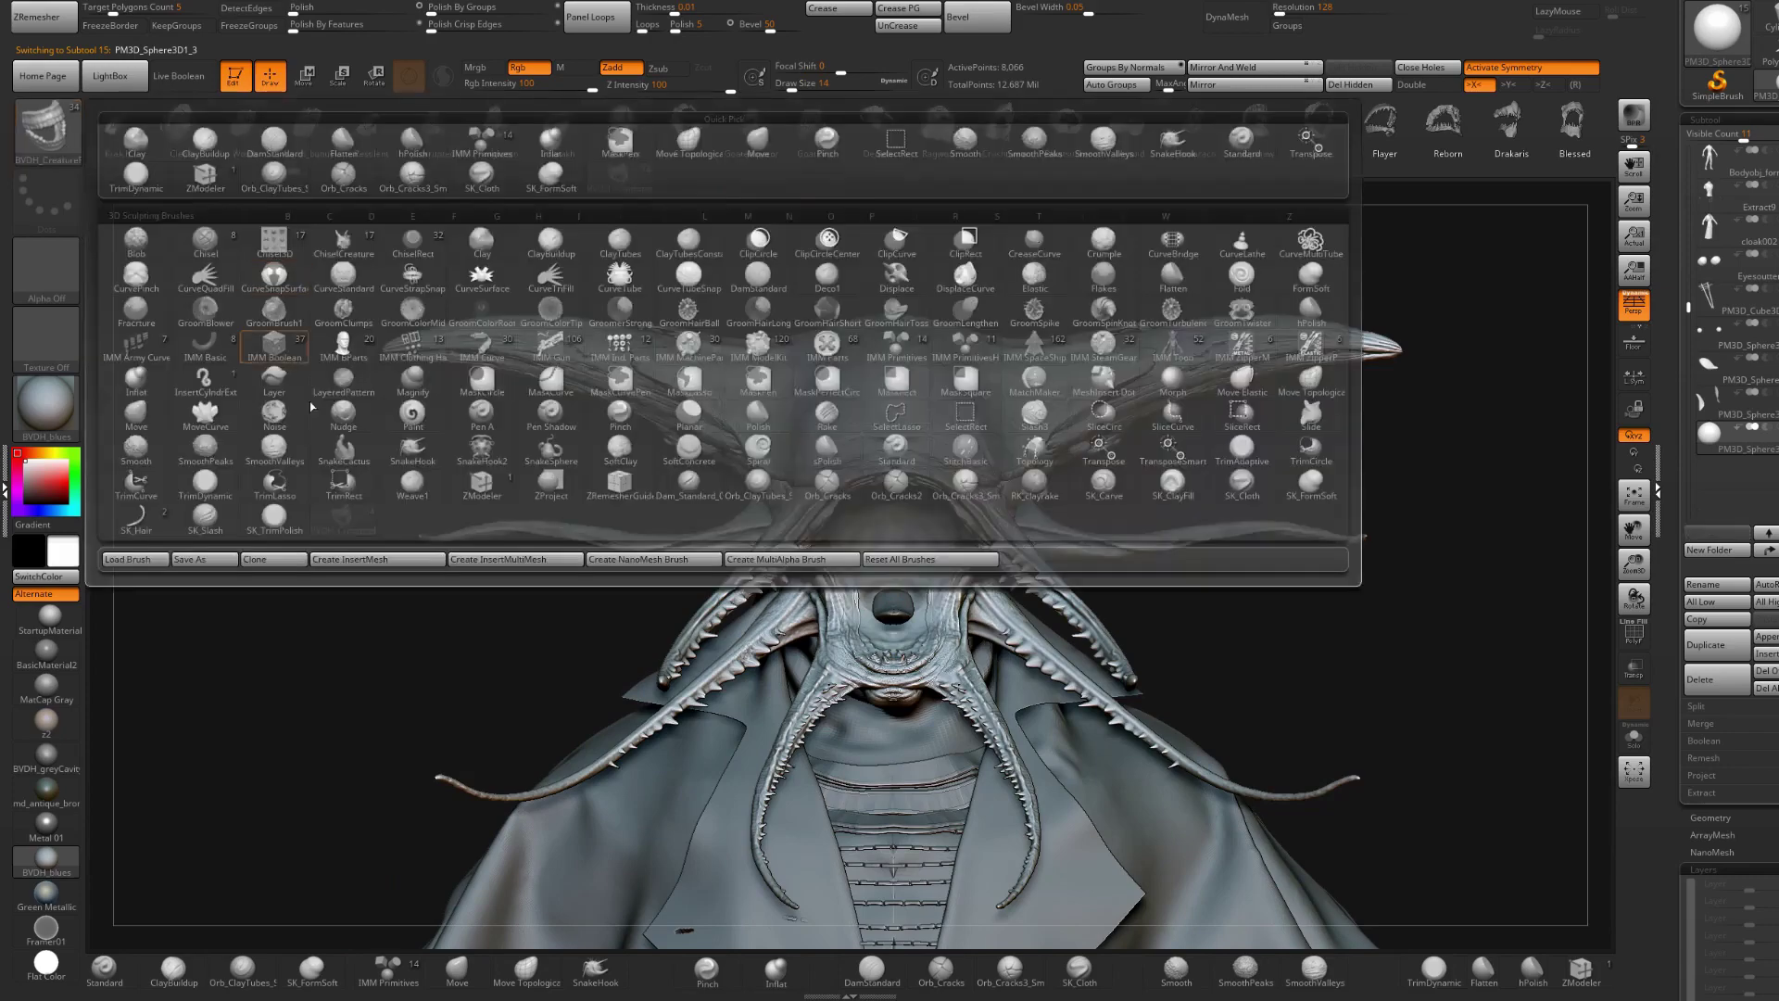
click(358, 535)
right_drag(839, 515, 880, 546)
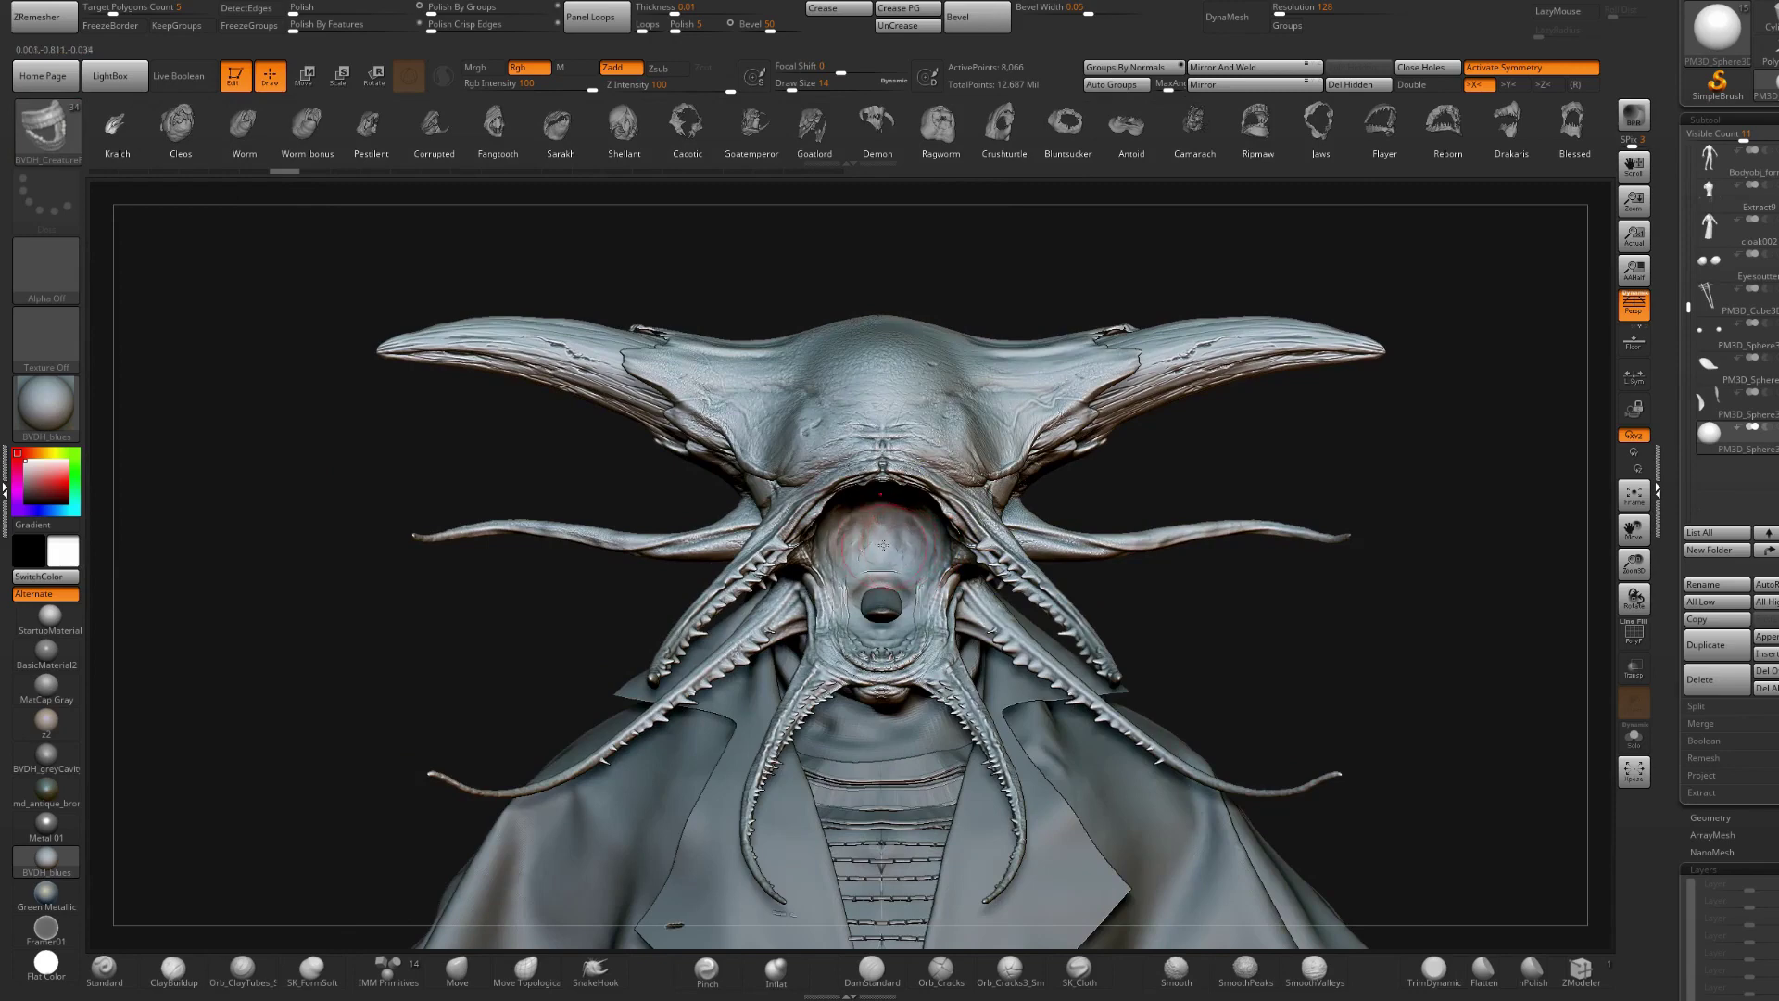
click(1642, 296)
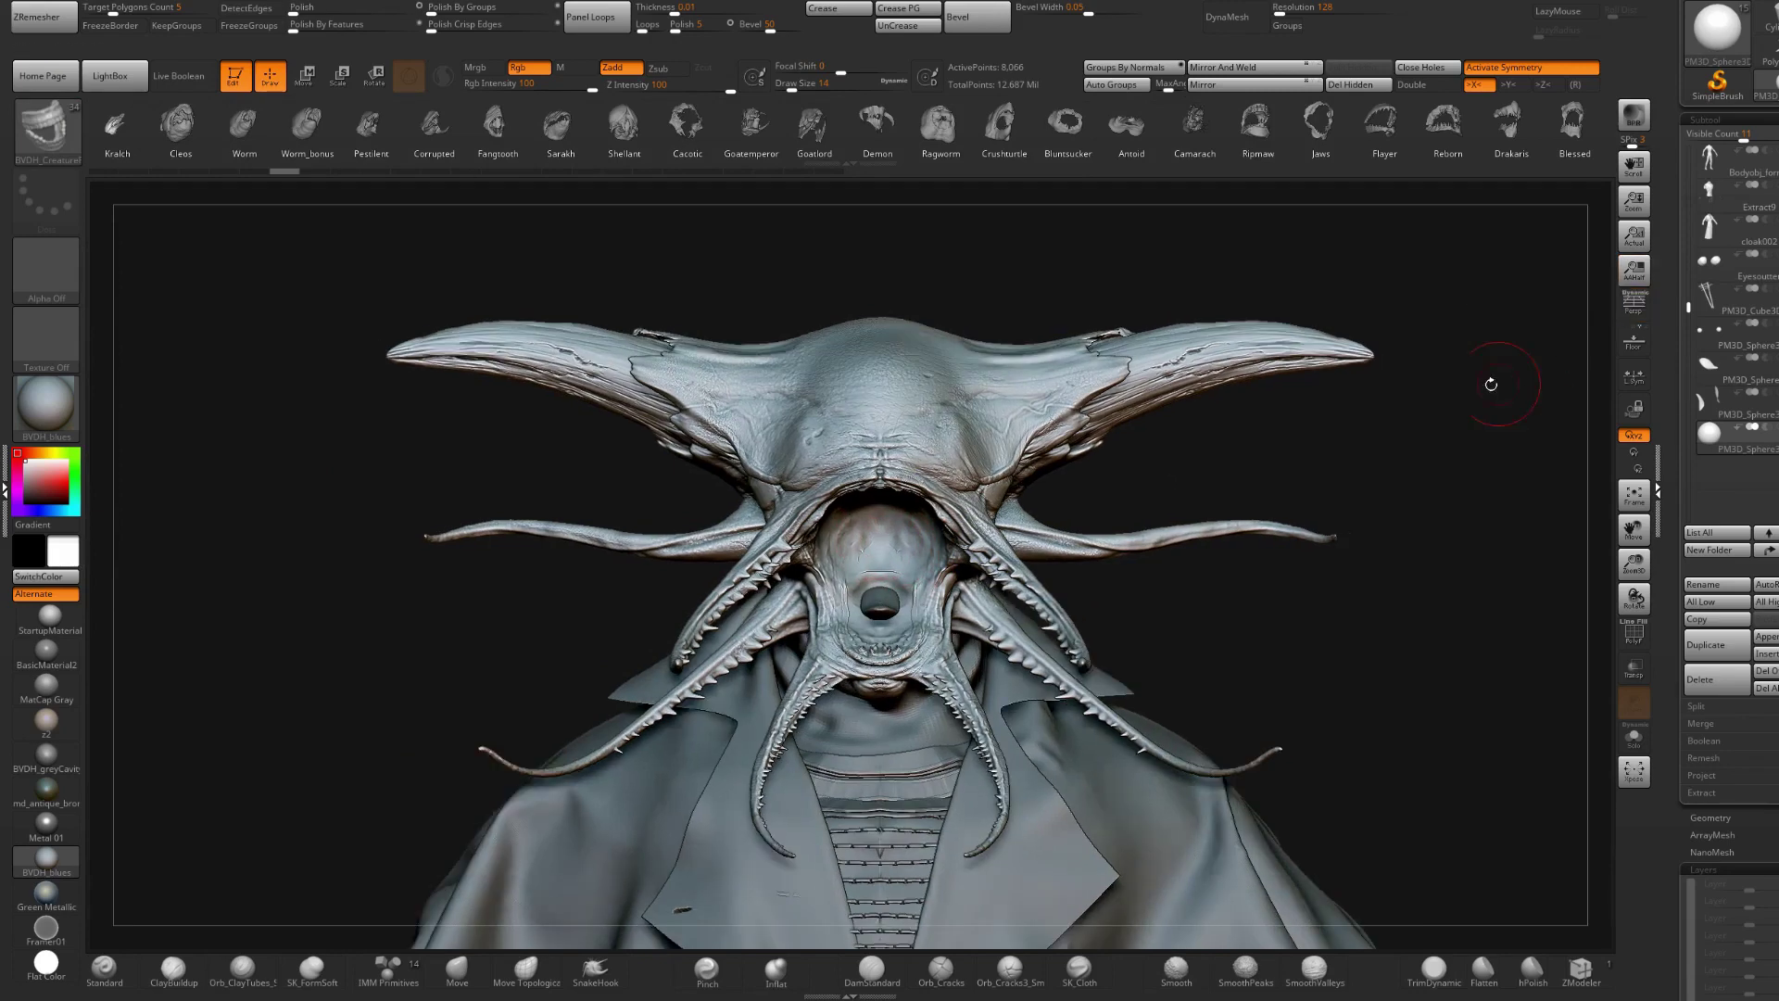
alt+right_drag(1301, 453, 1377, 397)
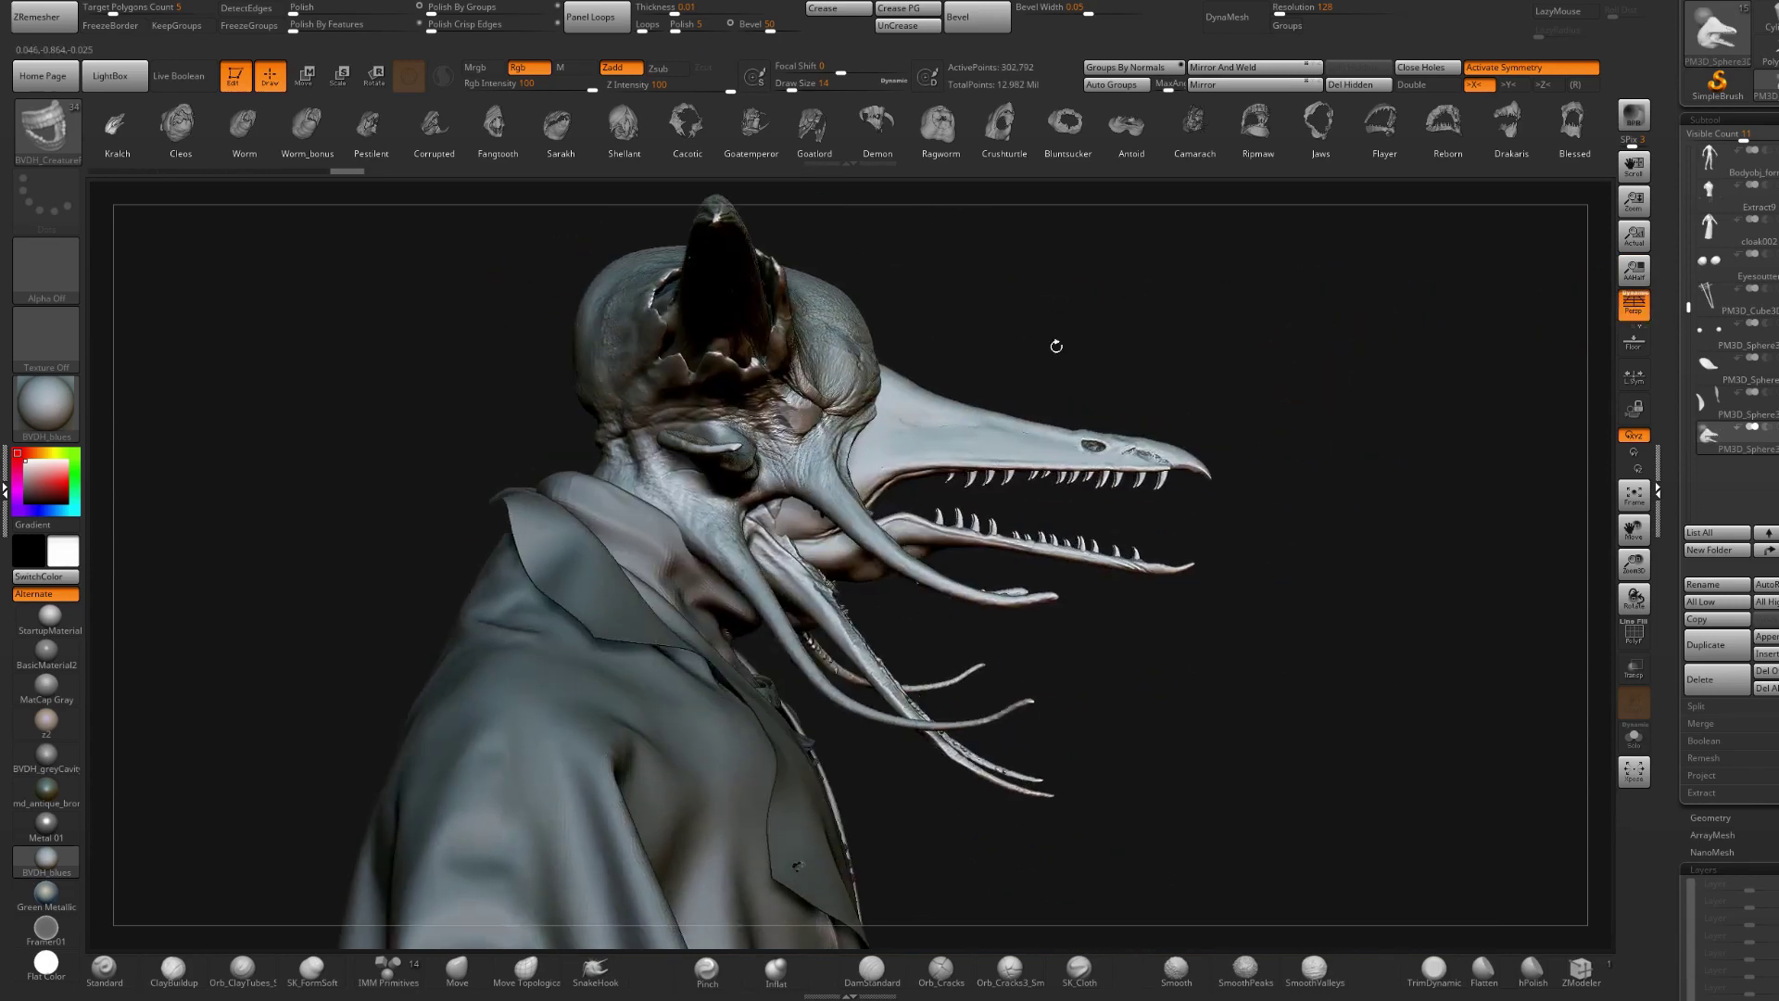
- Scale down and reposition the long-beaked head so it sits inside the creature's face opening
key(r)
drag(721, 471, 689, 473)
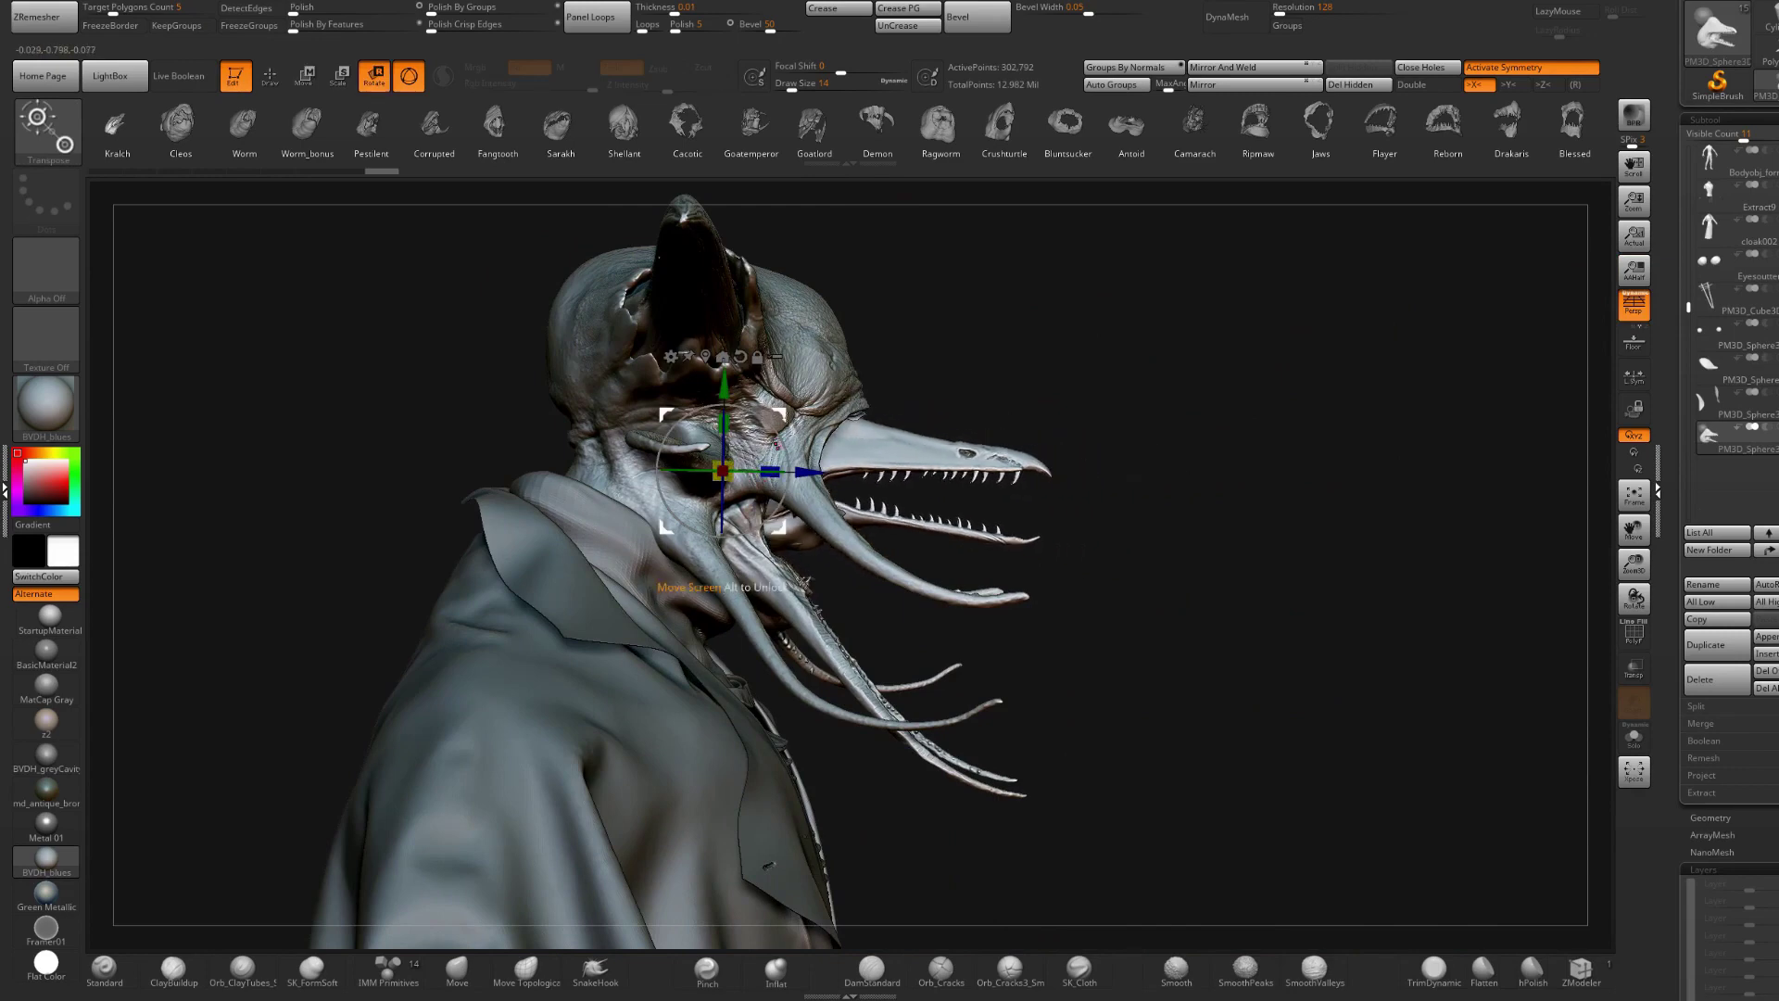
mouse_move(773, 428)
mouse_down()
mouse_move(778, 448)
mouse_move(750, 468)
mouse_up()
key(q)
drag(1025, 429, 995, 431)
mouse_move(995, 431)
right_down()
mouse_move(704, 417)
mouse_move(700, 306)
mouse_move(862, 315)
mouse_move(957, 472)
right_up()
- Examine the fit of the beaked head in the face opening from the front and both sides
key(w)
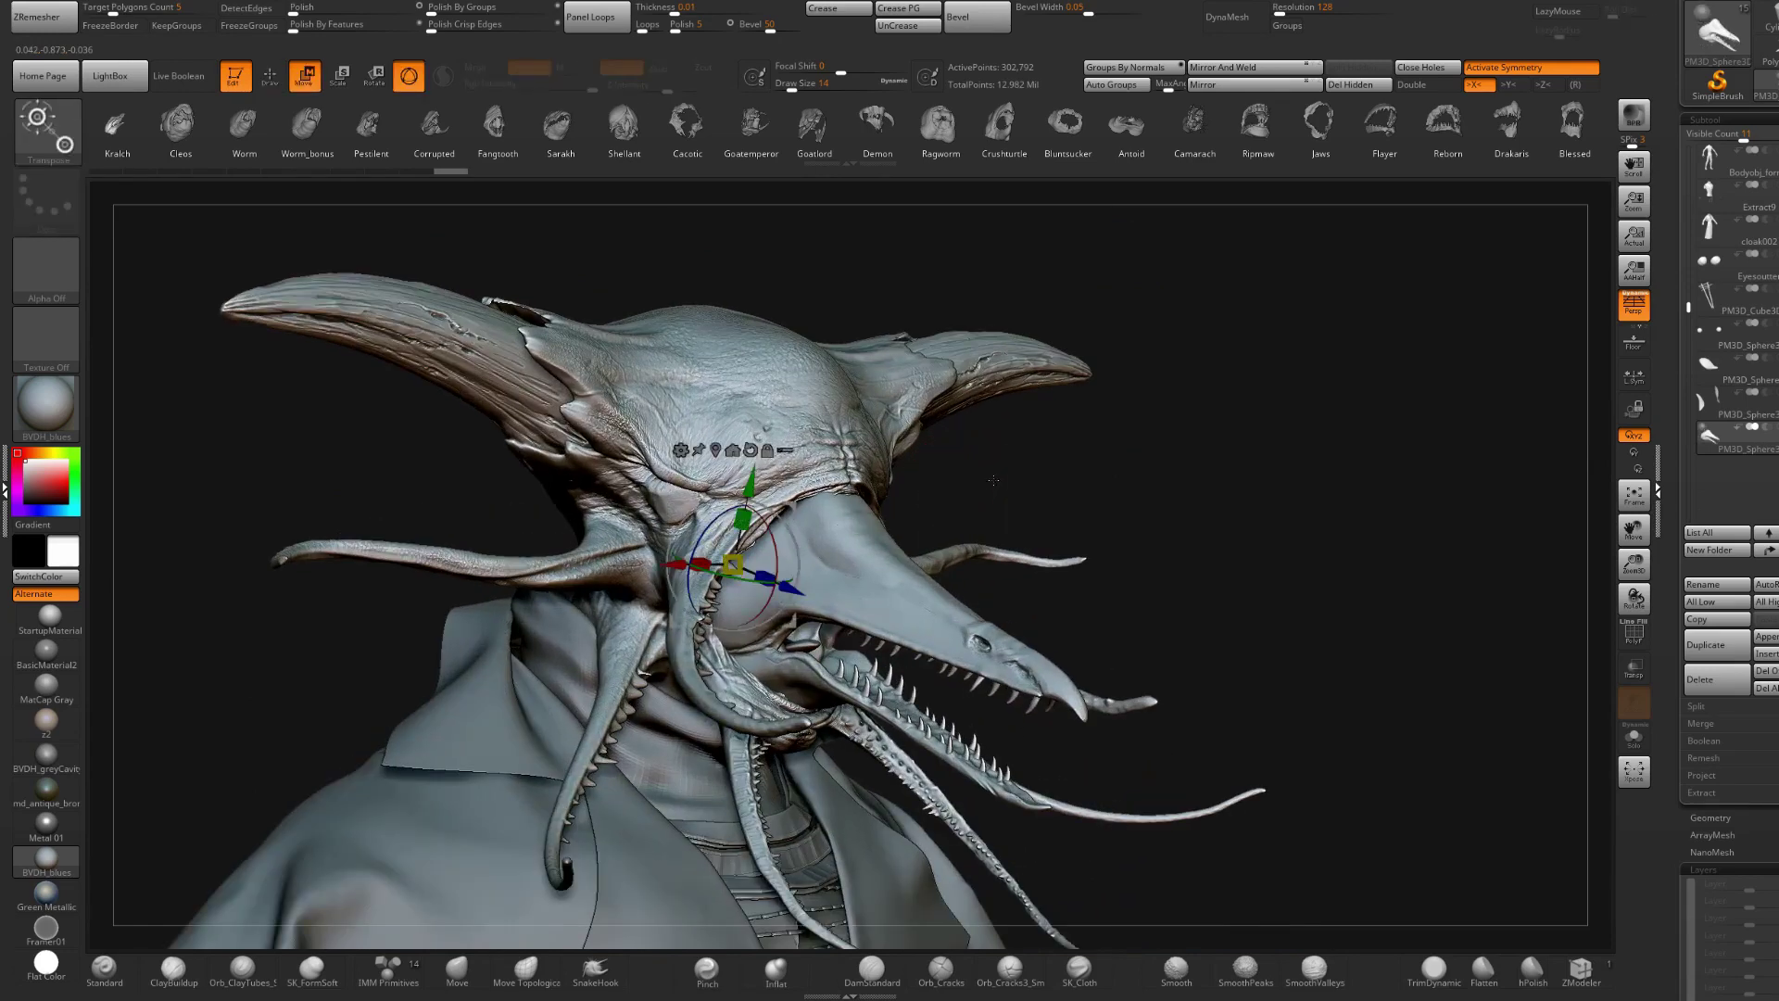
drag(1023, 451, 836, 430)
drag(1158, 482, 1095, 508)
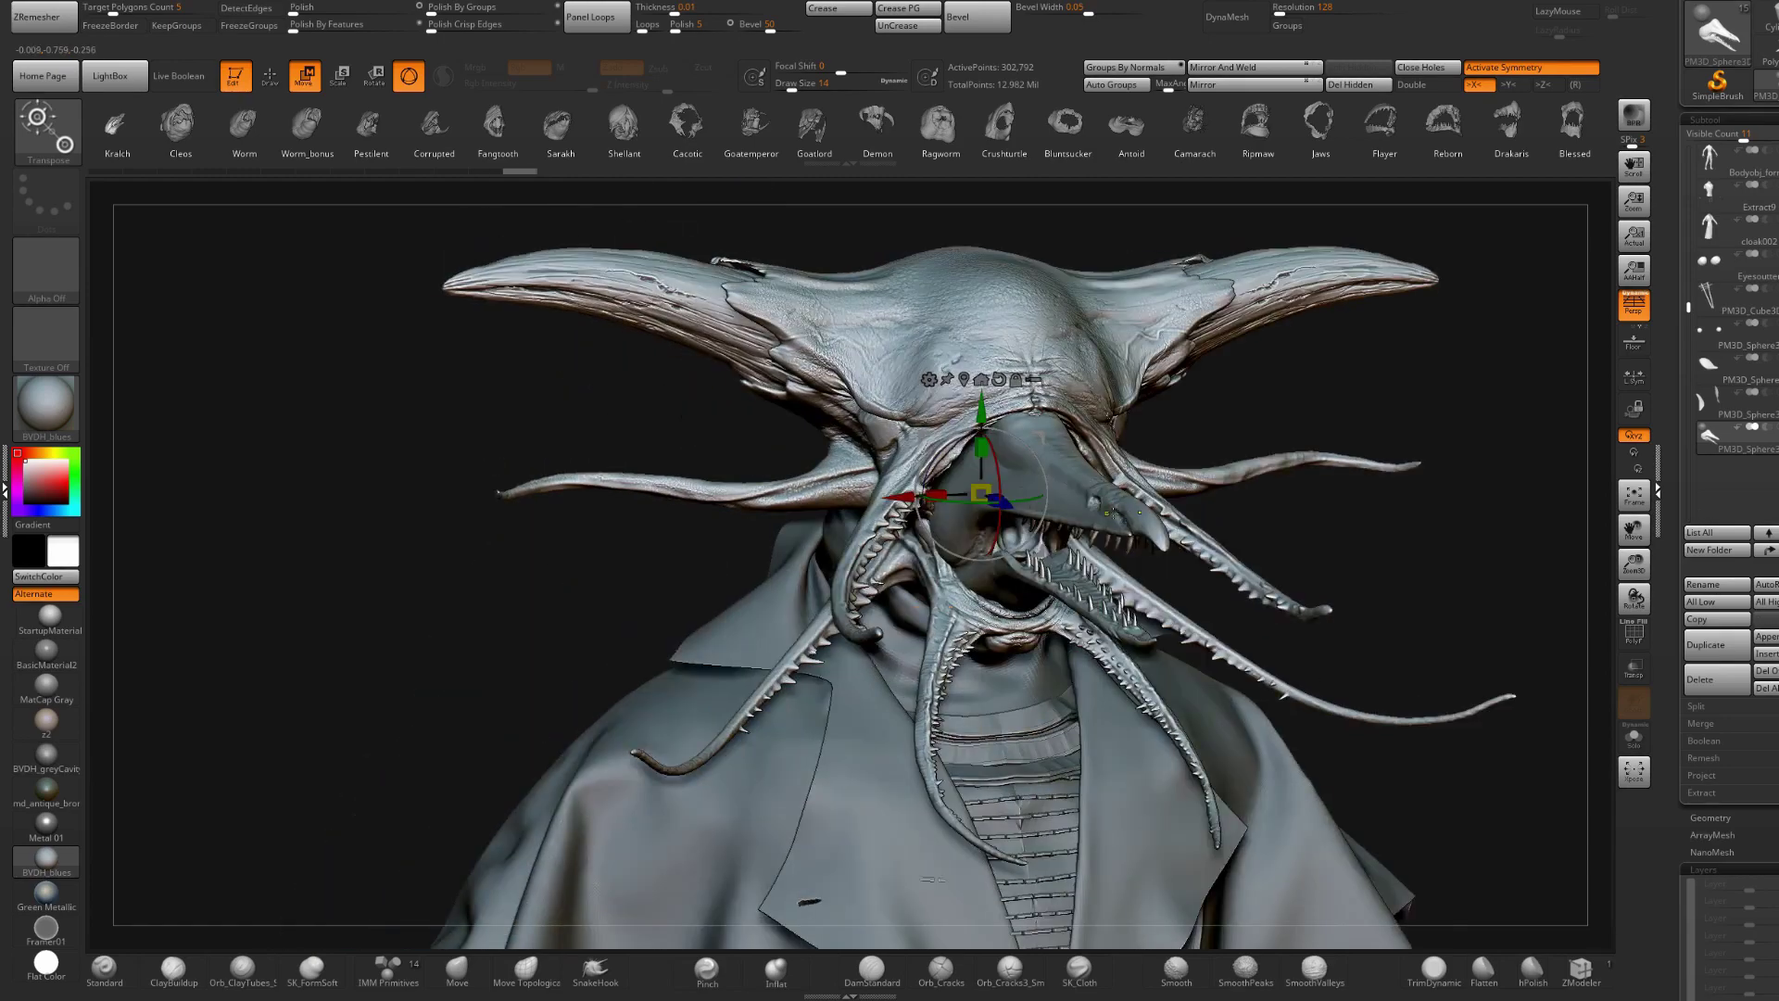
alt+drag(603, 225, 461, 269)
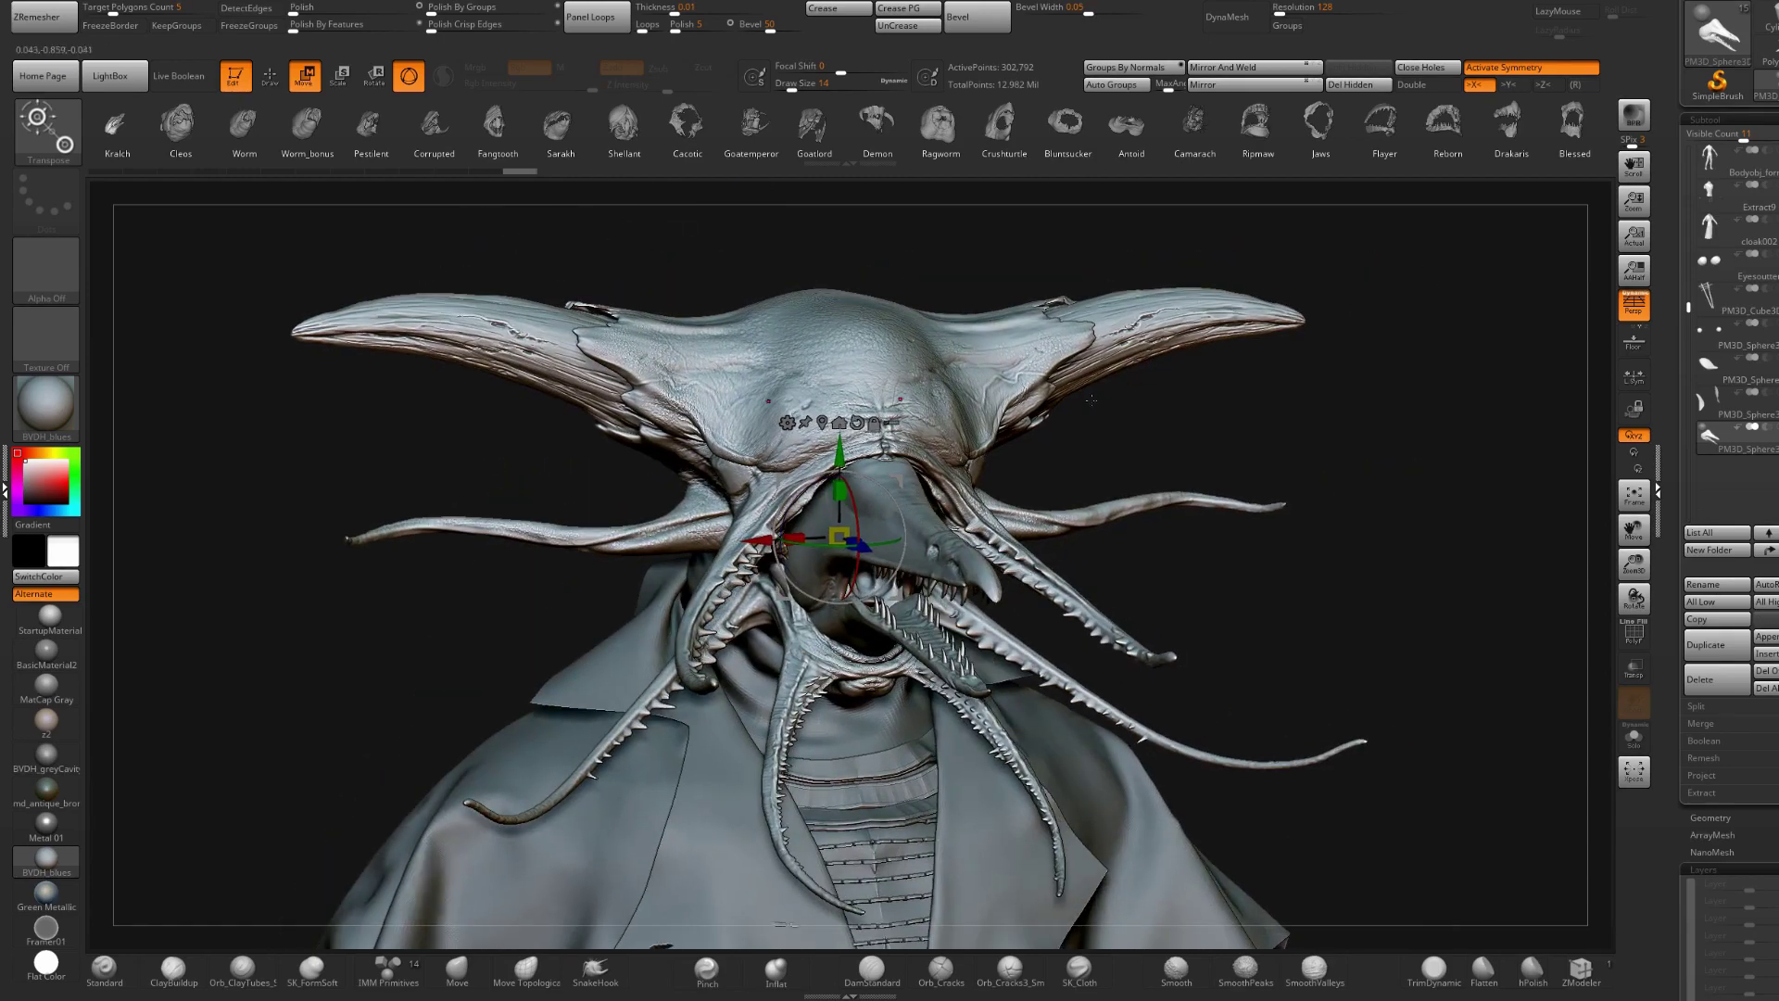
drag(1038, 445, 1108, 403)
key(q)
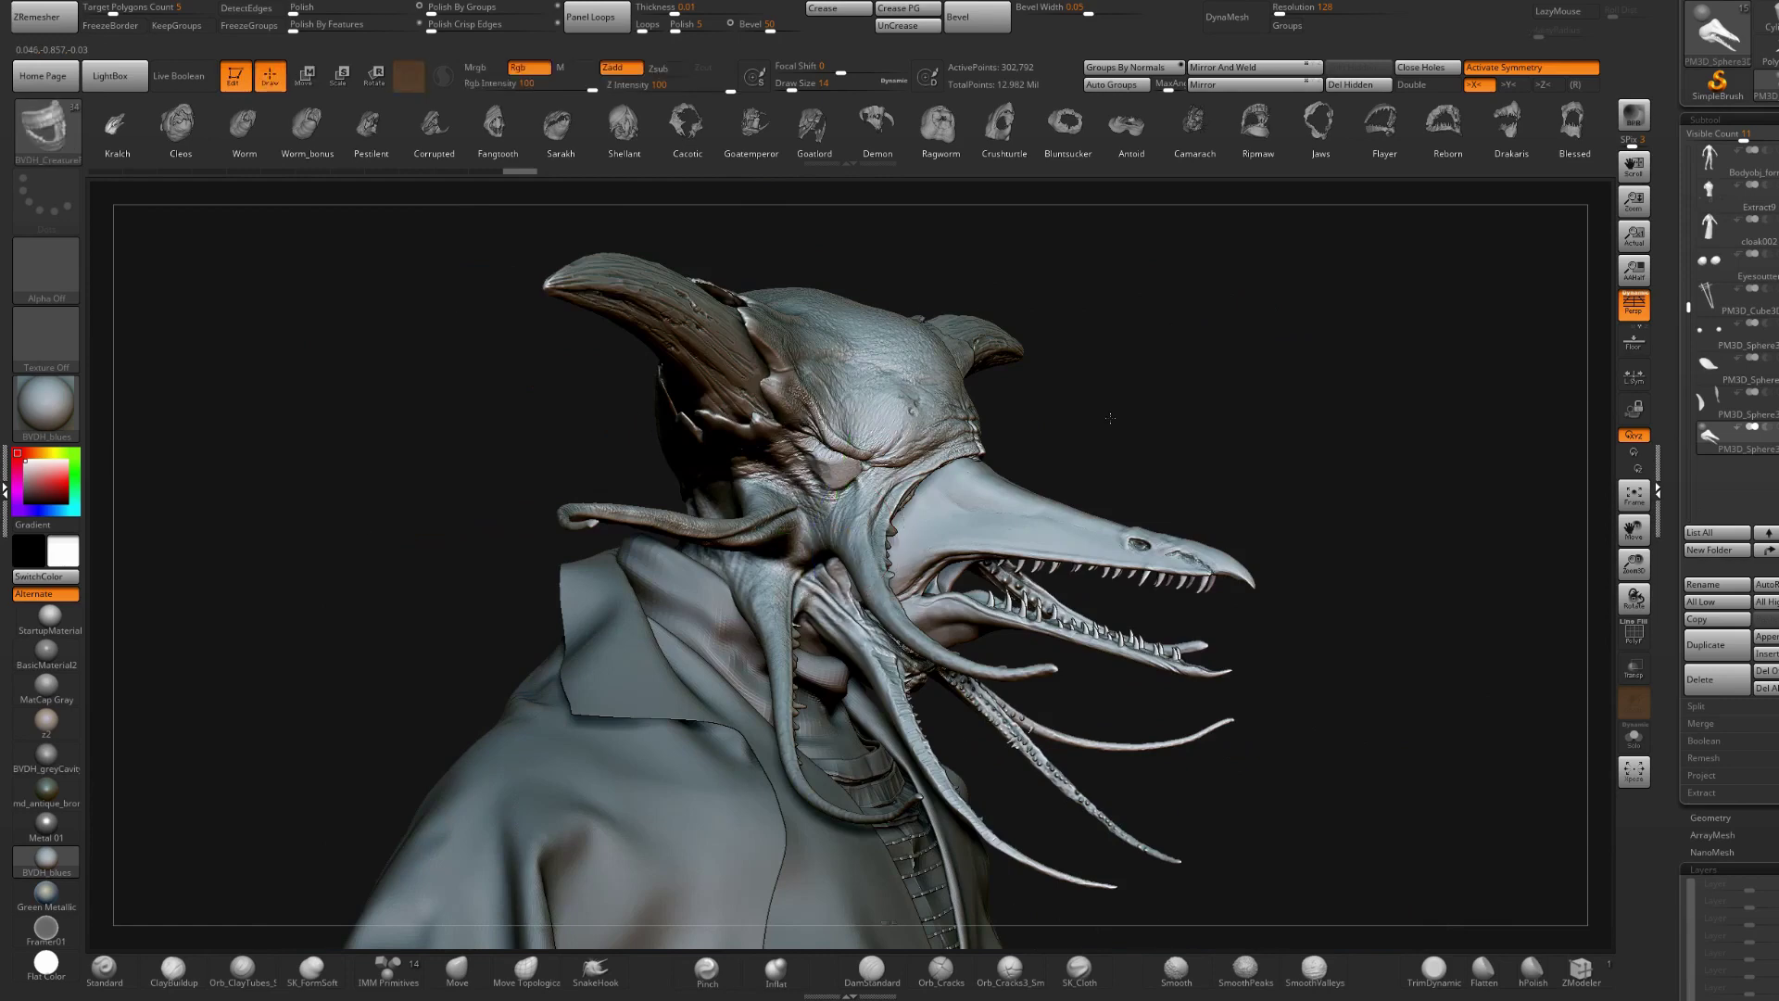
key(w)
click(857, 423)
drag(1205, 398, 1153, 404)
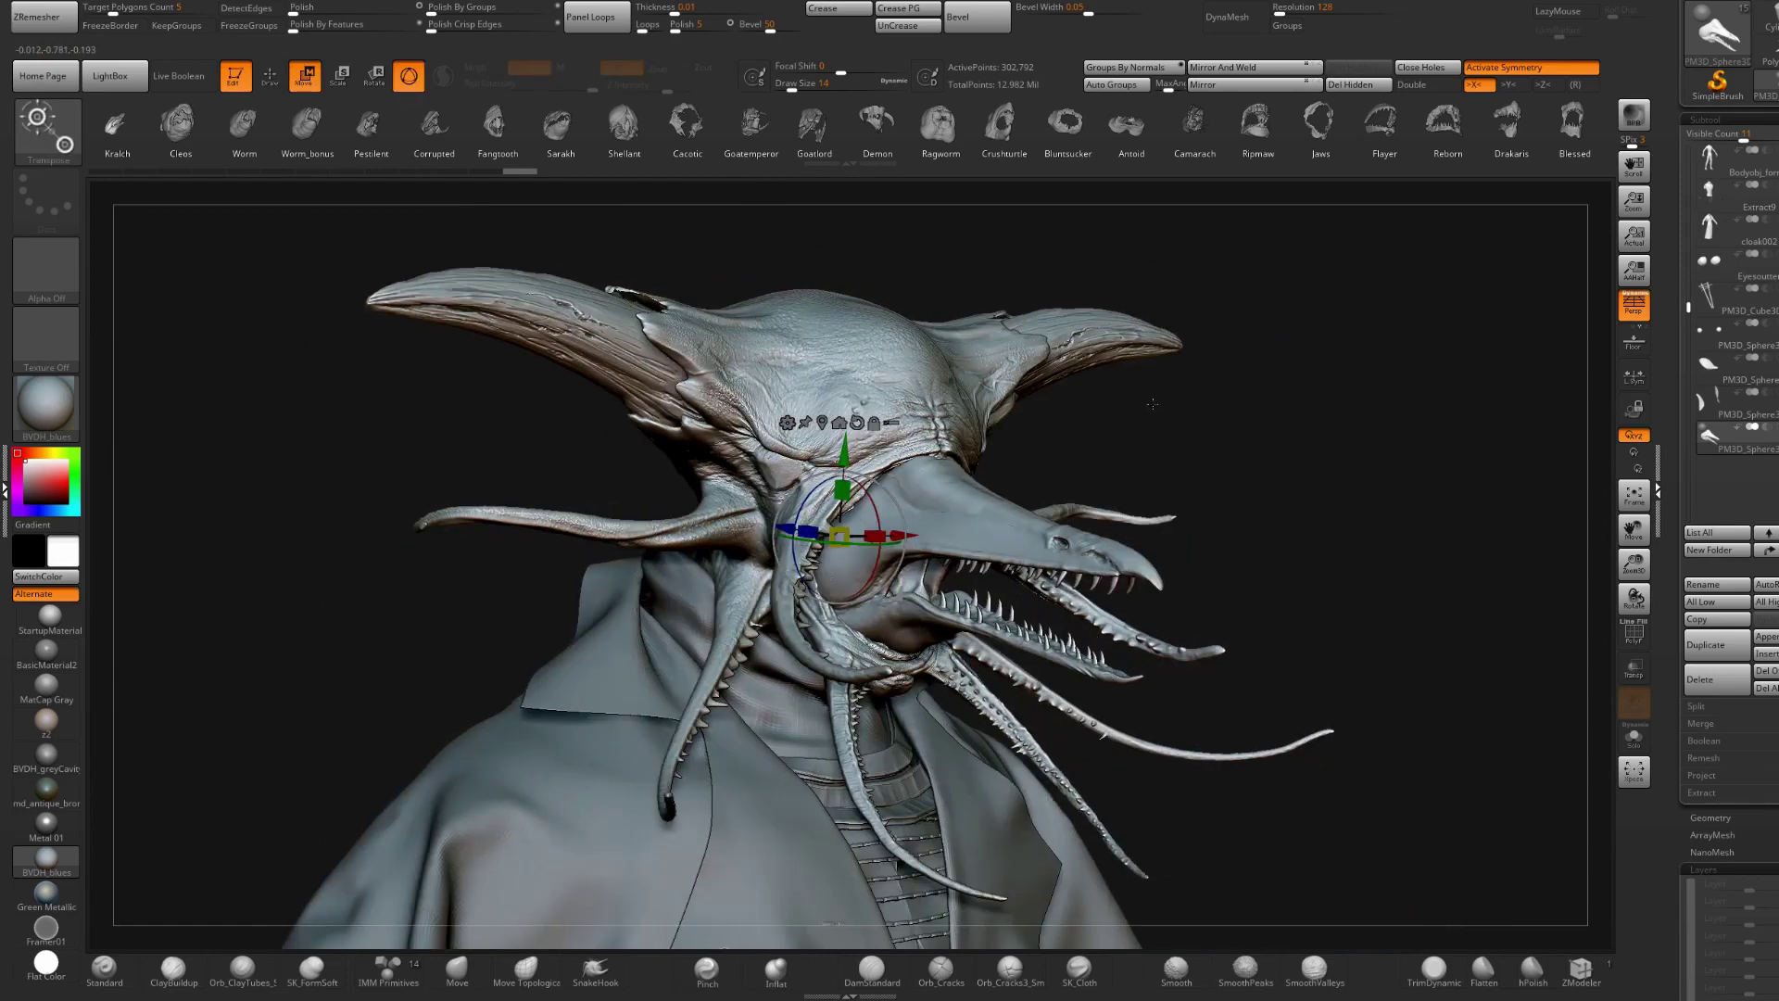
- Swap the beaked head for the Cleos head
click(180, 126)
drag(389, 371, 876, 451)
ctrl+right_drag(876, 450, 871, 408)
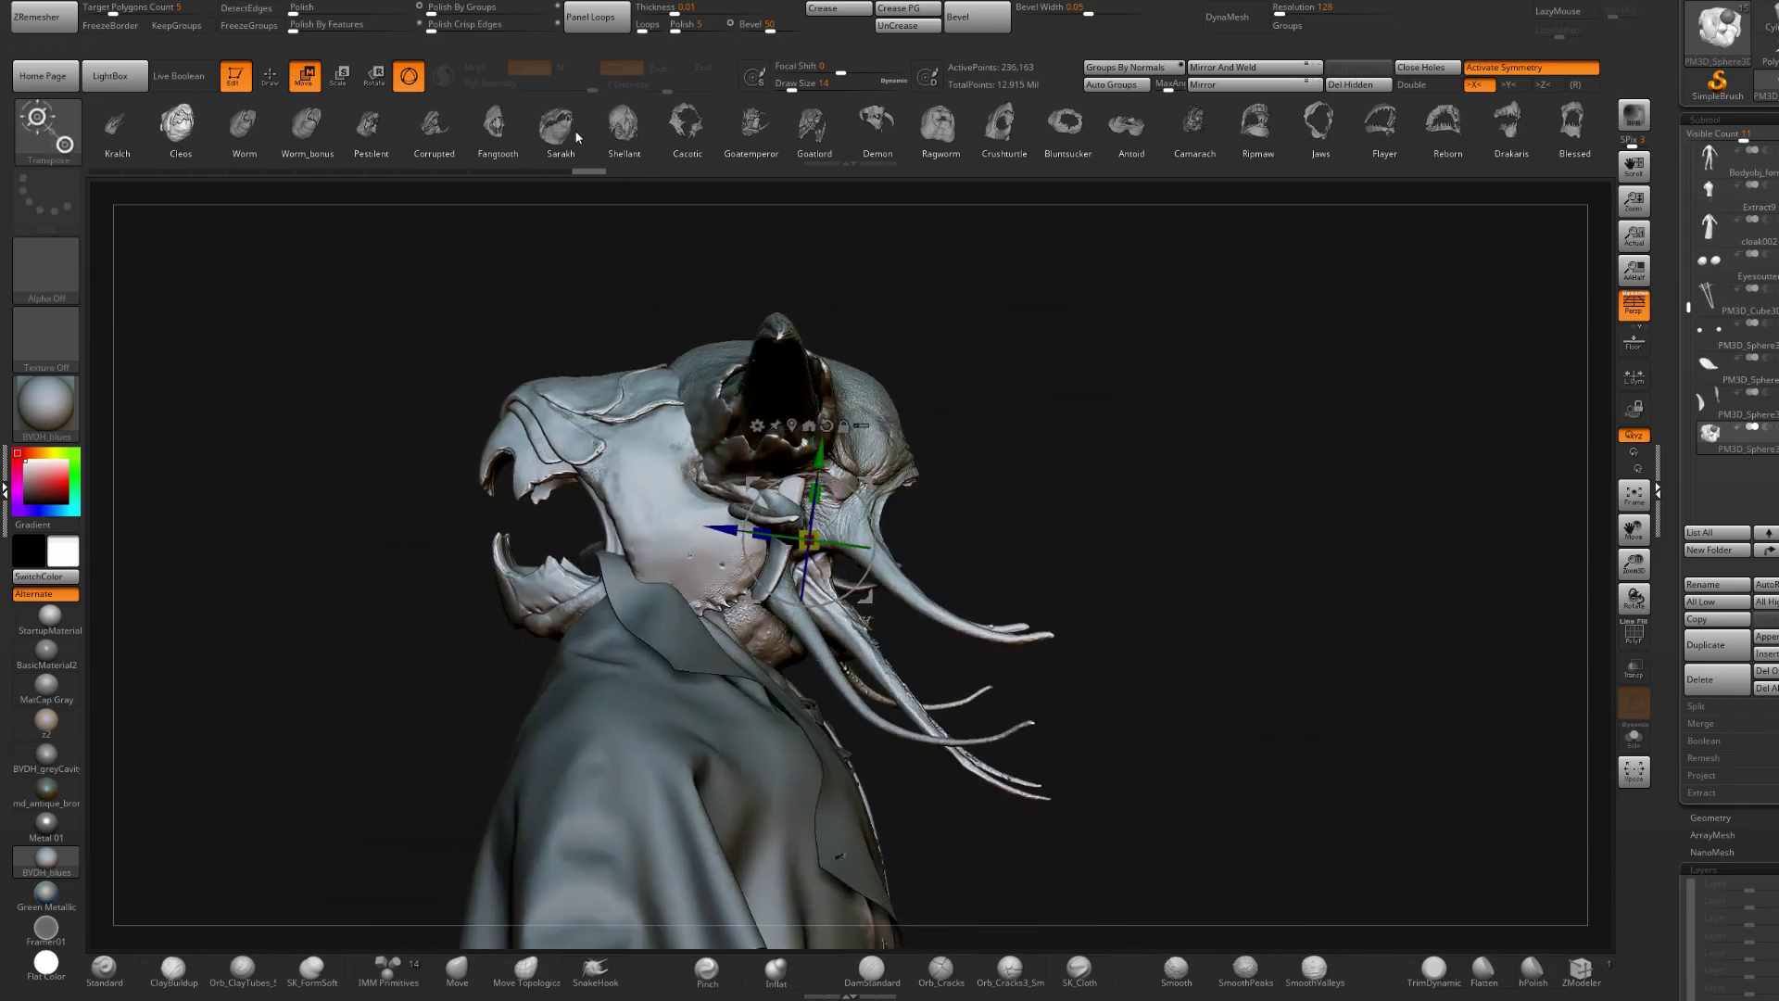
- Swap the inserted head for Shellant and bring it to the front of the creature's face
click(635, 137)
click(636, 138)
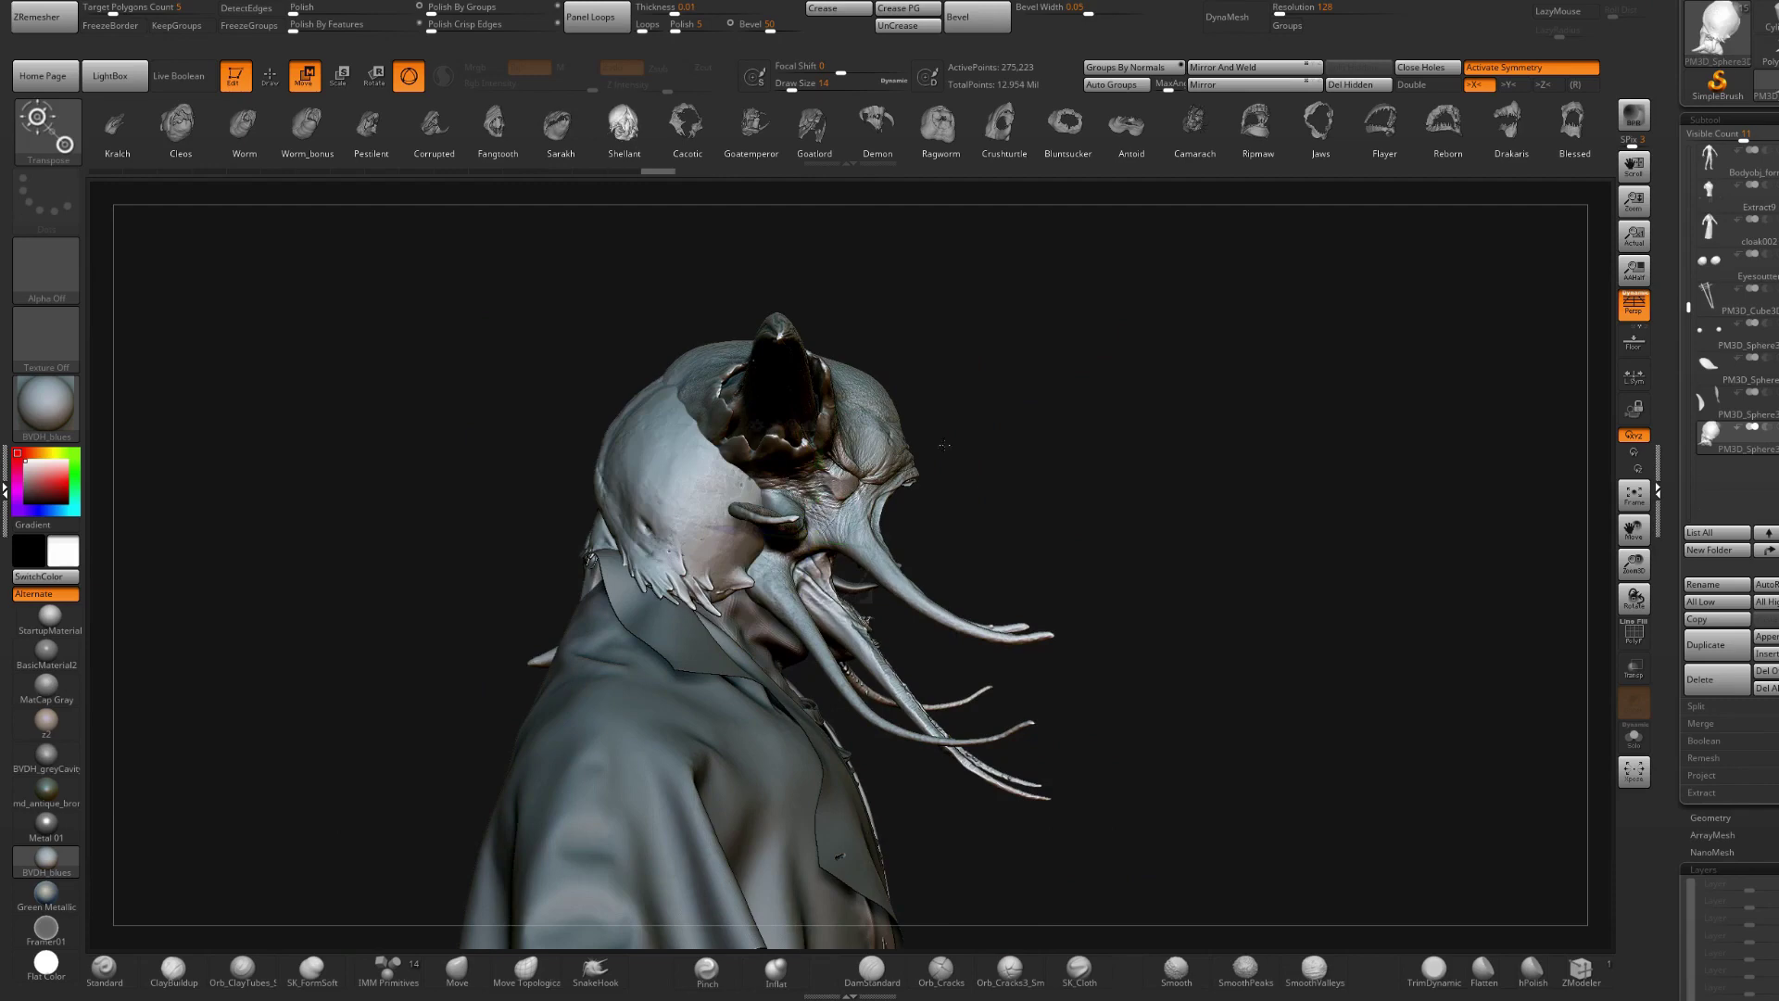
drag(867, 481, 1021, 522)
right_drag(1023, 567, 988, 564)
drag(936, 588, 1111, 537)
key(ctrl+z)
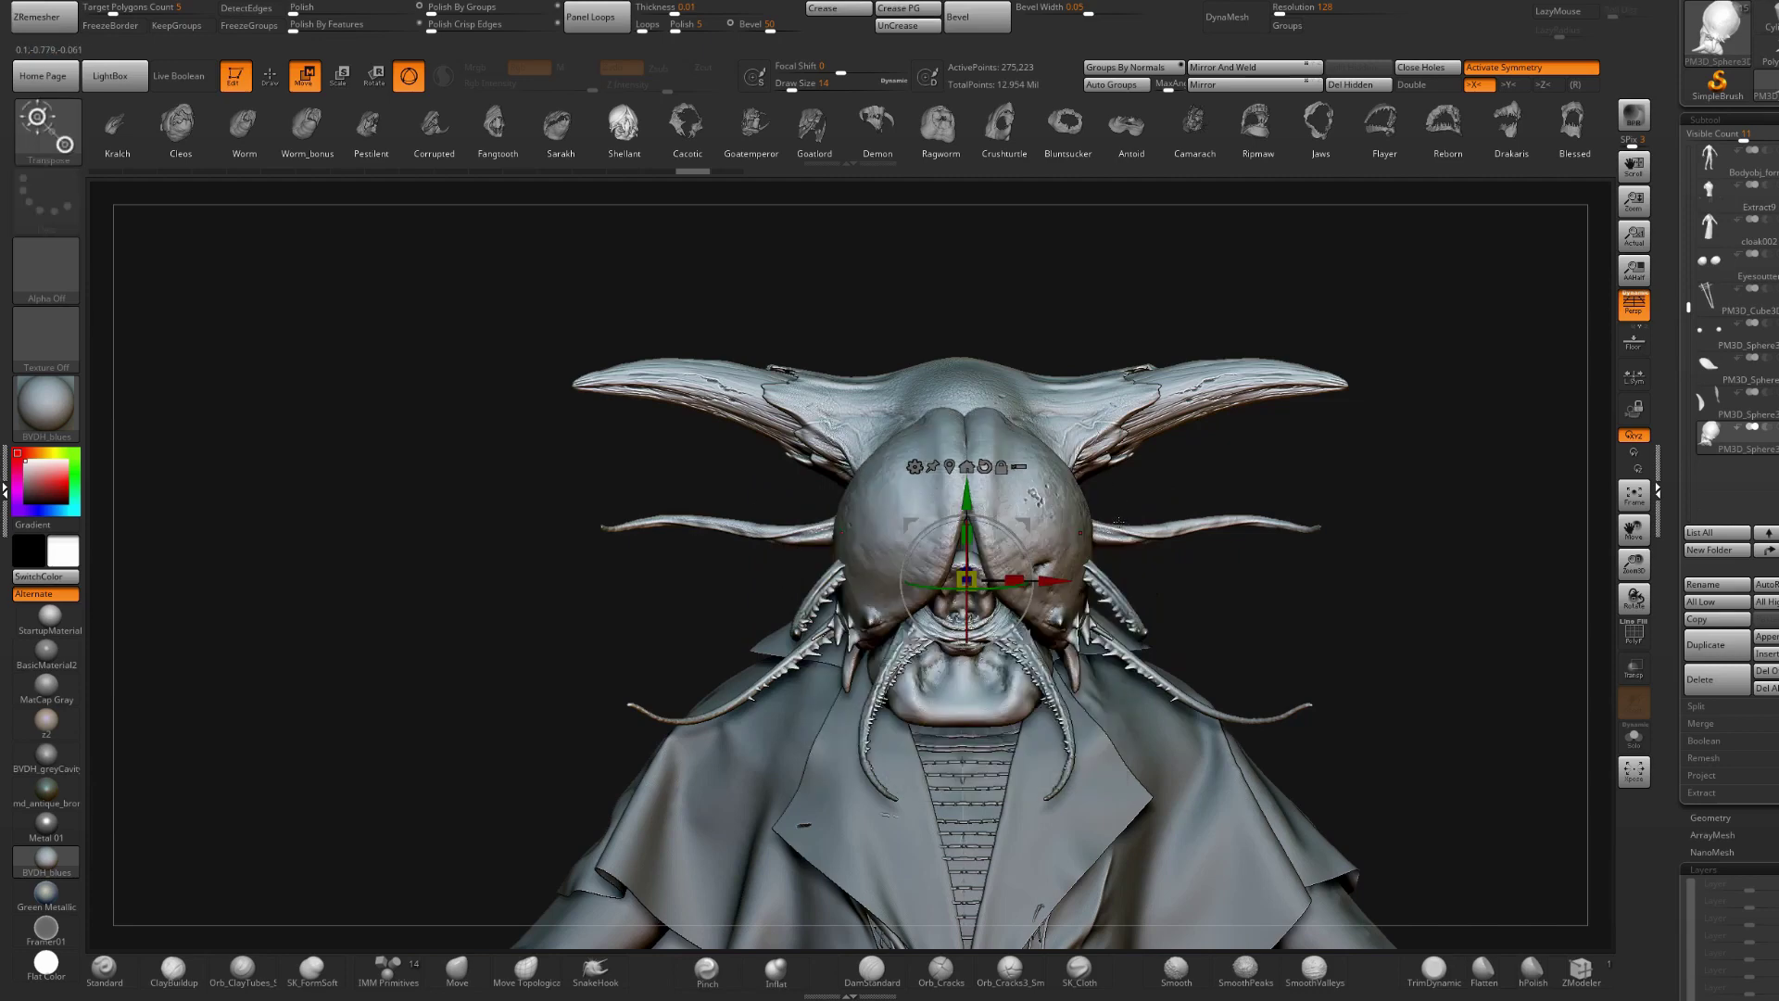
- Turn off symmetry and rotate the Shellant head into the face opening, tilting it about 10 degrees in side view
right_drag(1219, 481, 964, 582)
key(x)
drag(939, 590, 1150, 578)
drag(982, 588, 993, 588)
right_drag(1028, 597, 1297, 592)
drag(887, 582, 738, 510)
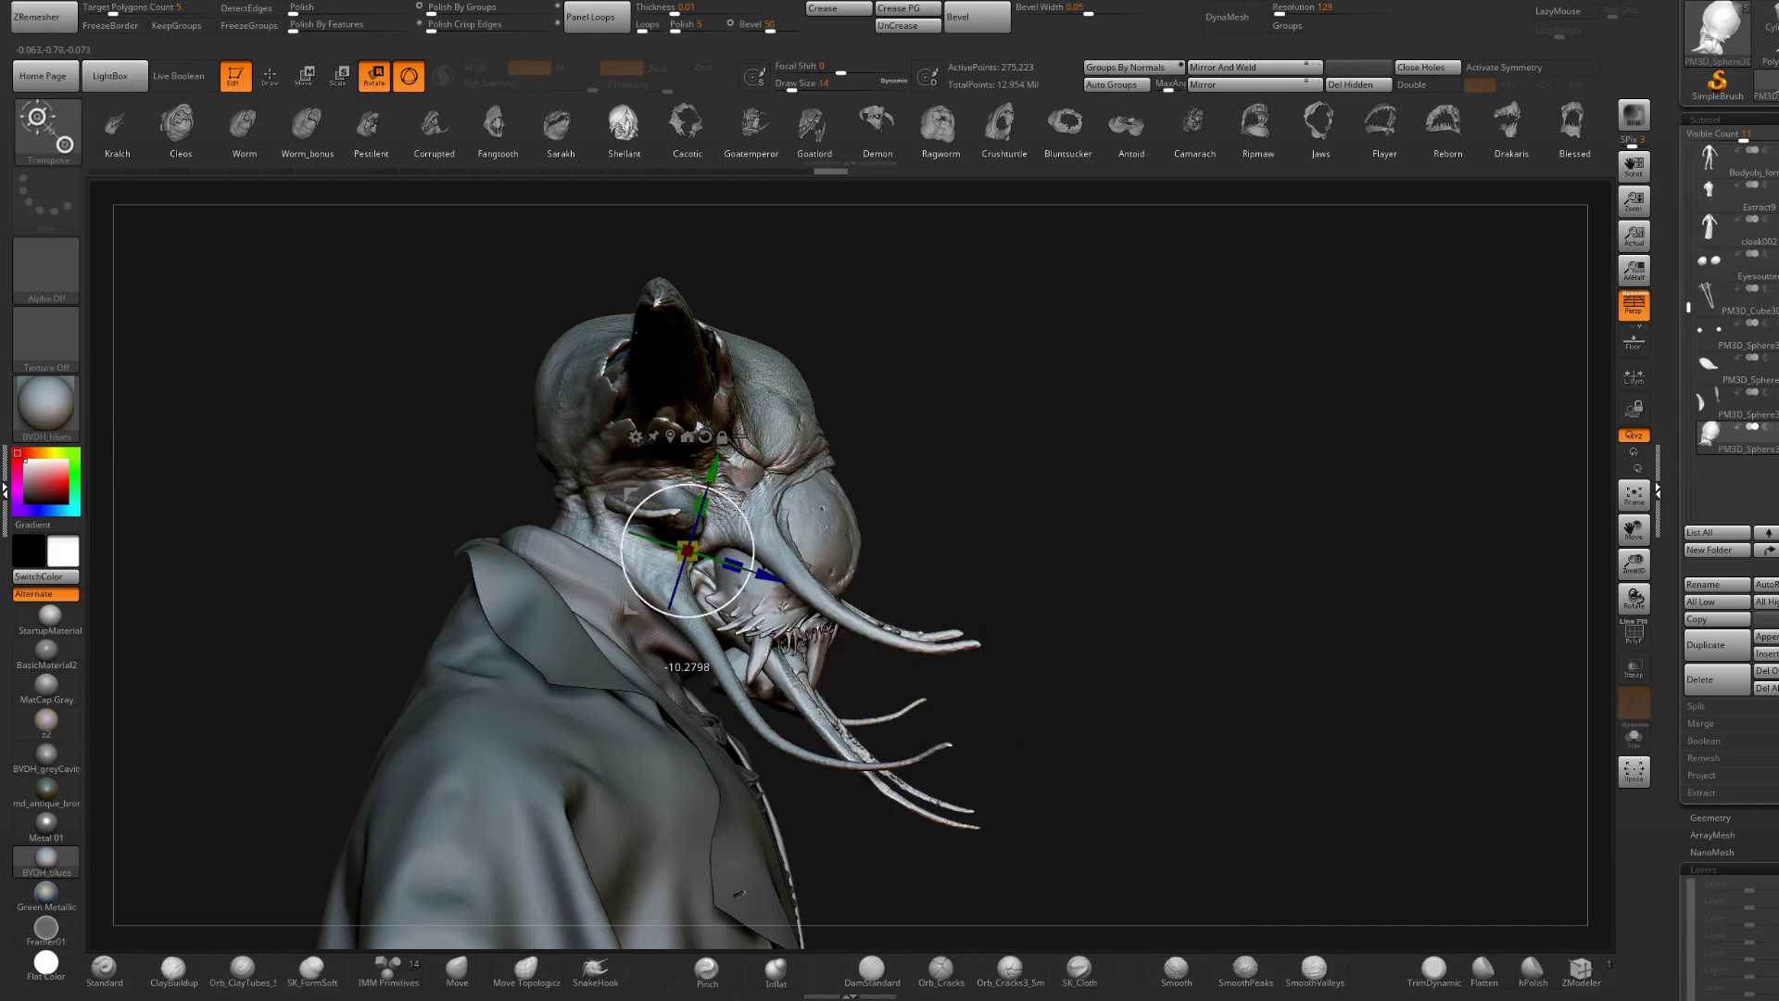
- Scale the Shellant head down and raise it slightly within the face opening
key(q)
shift+right_drag(893, 497, 686, 519)
key(r)
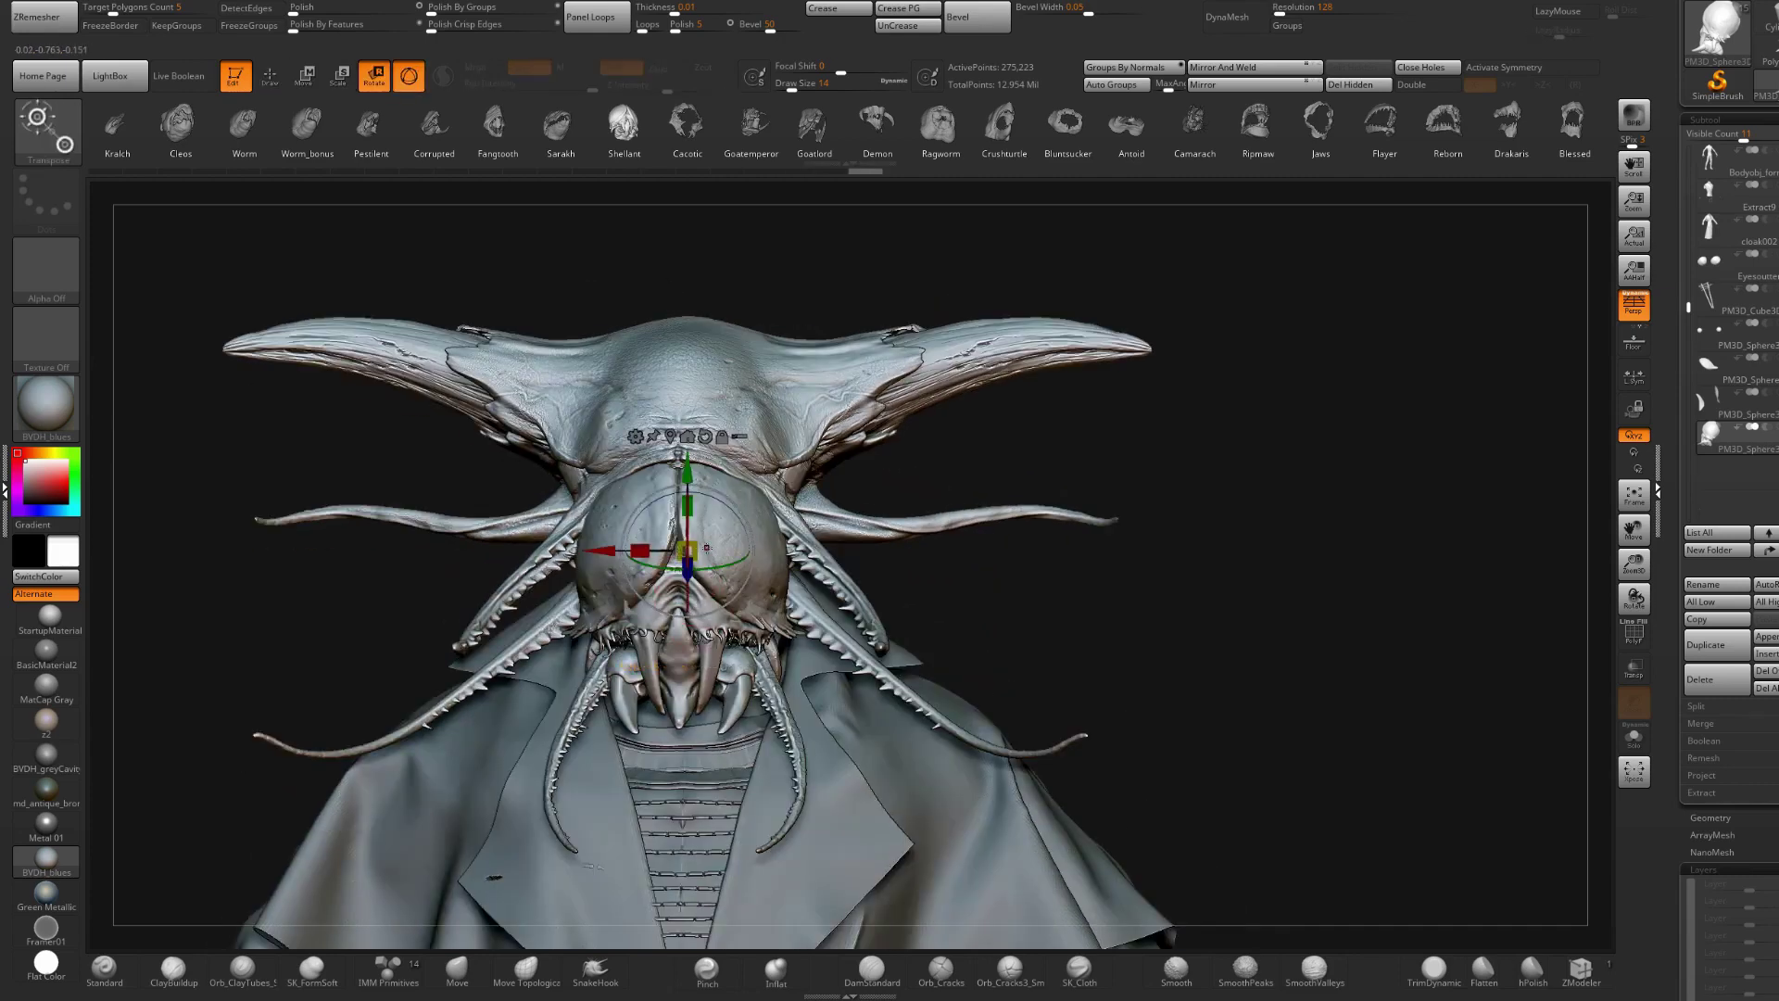
drag(687, 550, 685, 552)
key(w)
drag(686, 471, 685, 453)
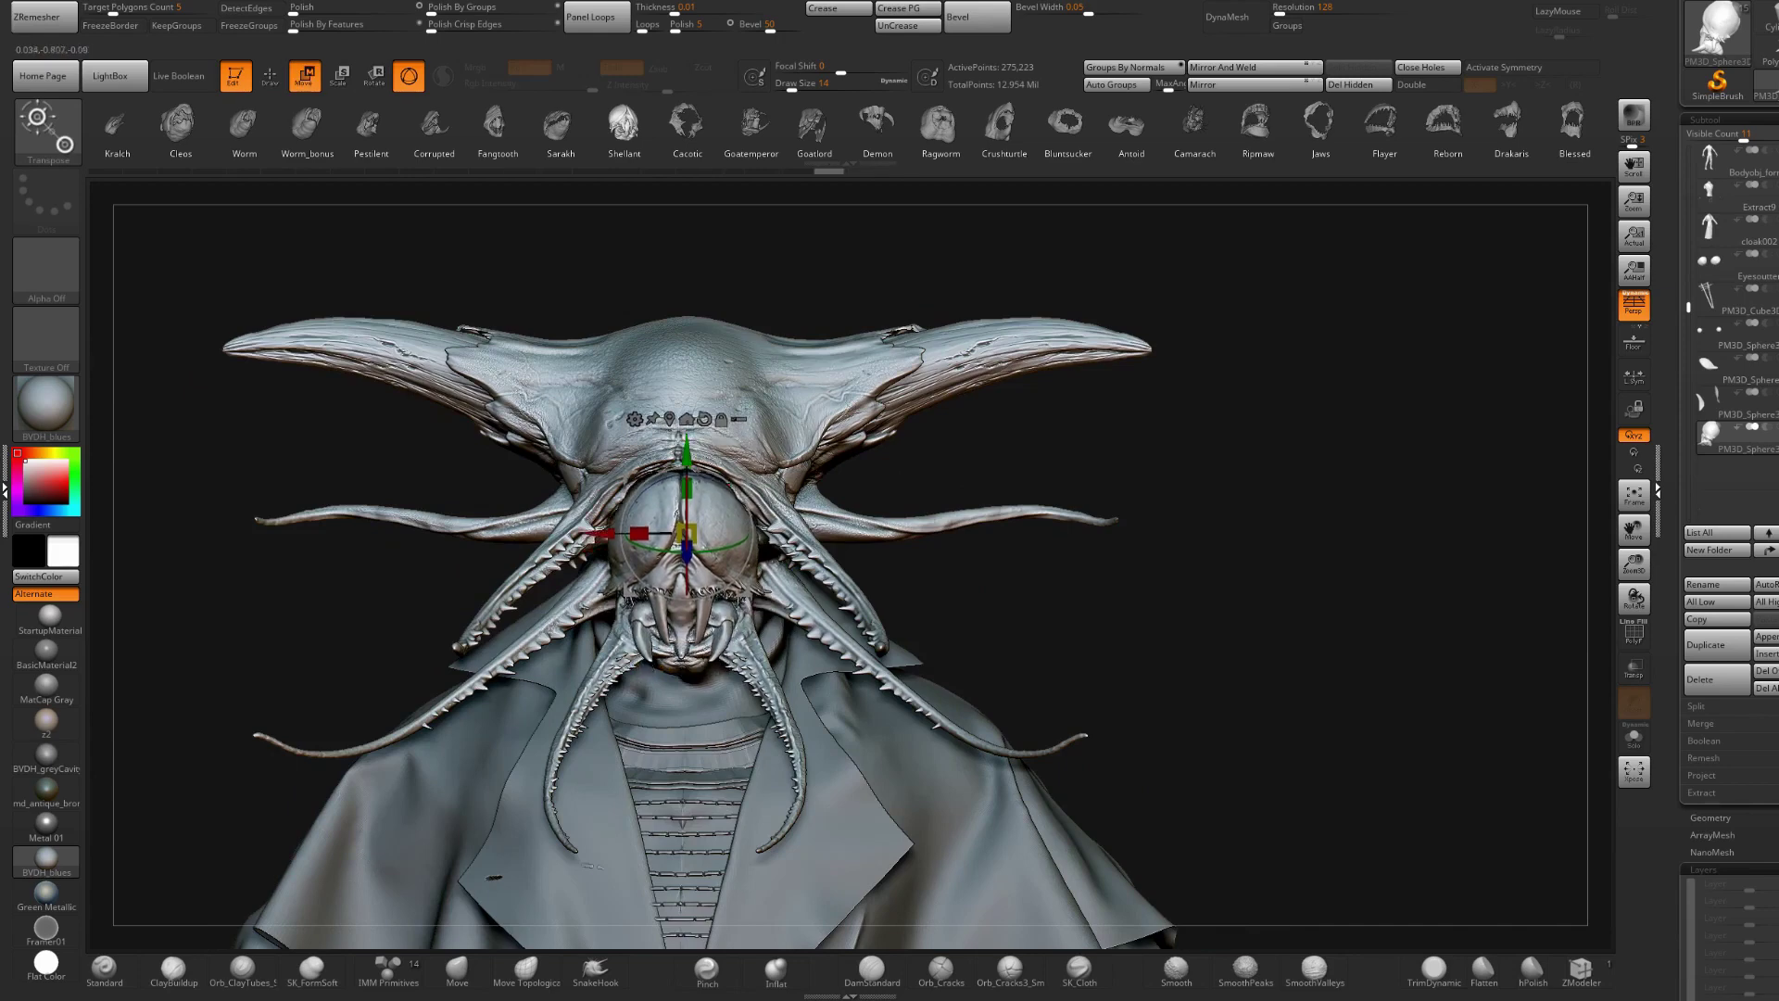
- Swap the inserted head for Cacotic and Goatemperor in turn, enlarging the Goatemperor head in the face opening
right_drag(693, 449, 841, 433)
click(685, 131)
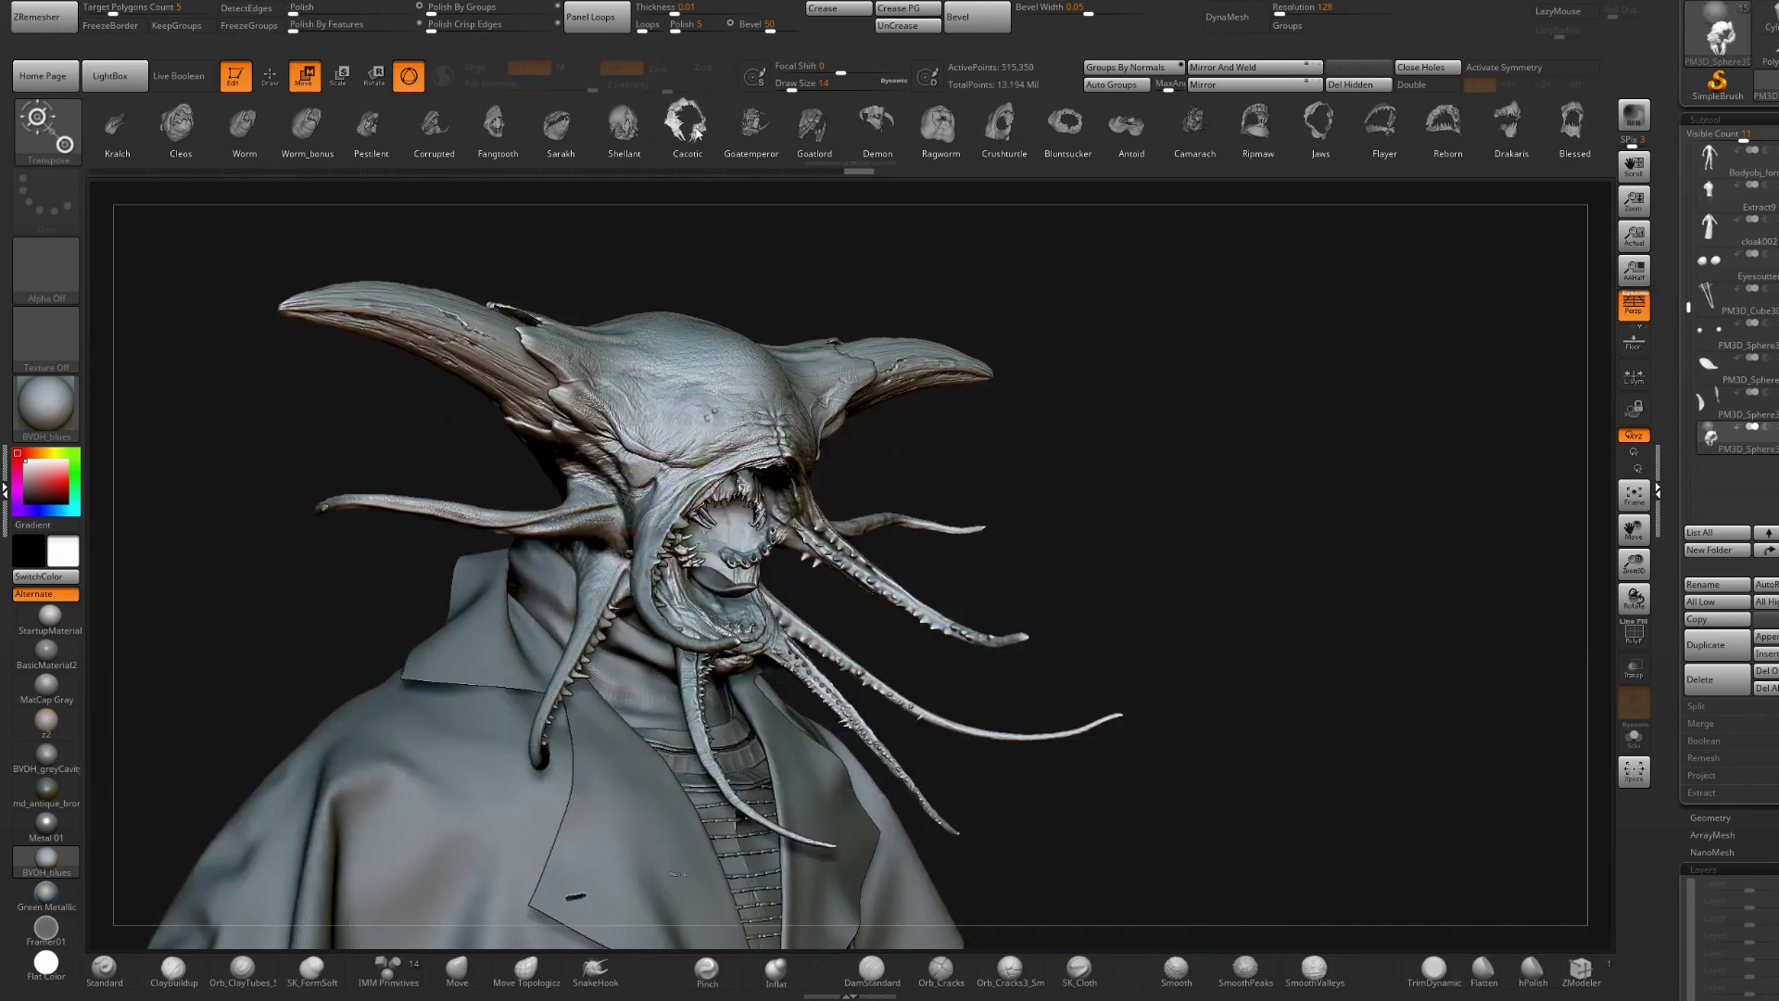
click(750, 131)
key(r)
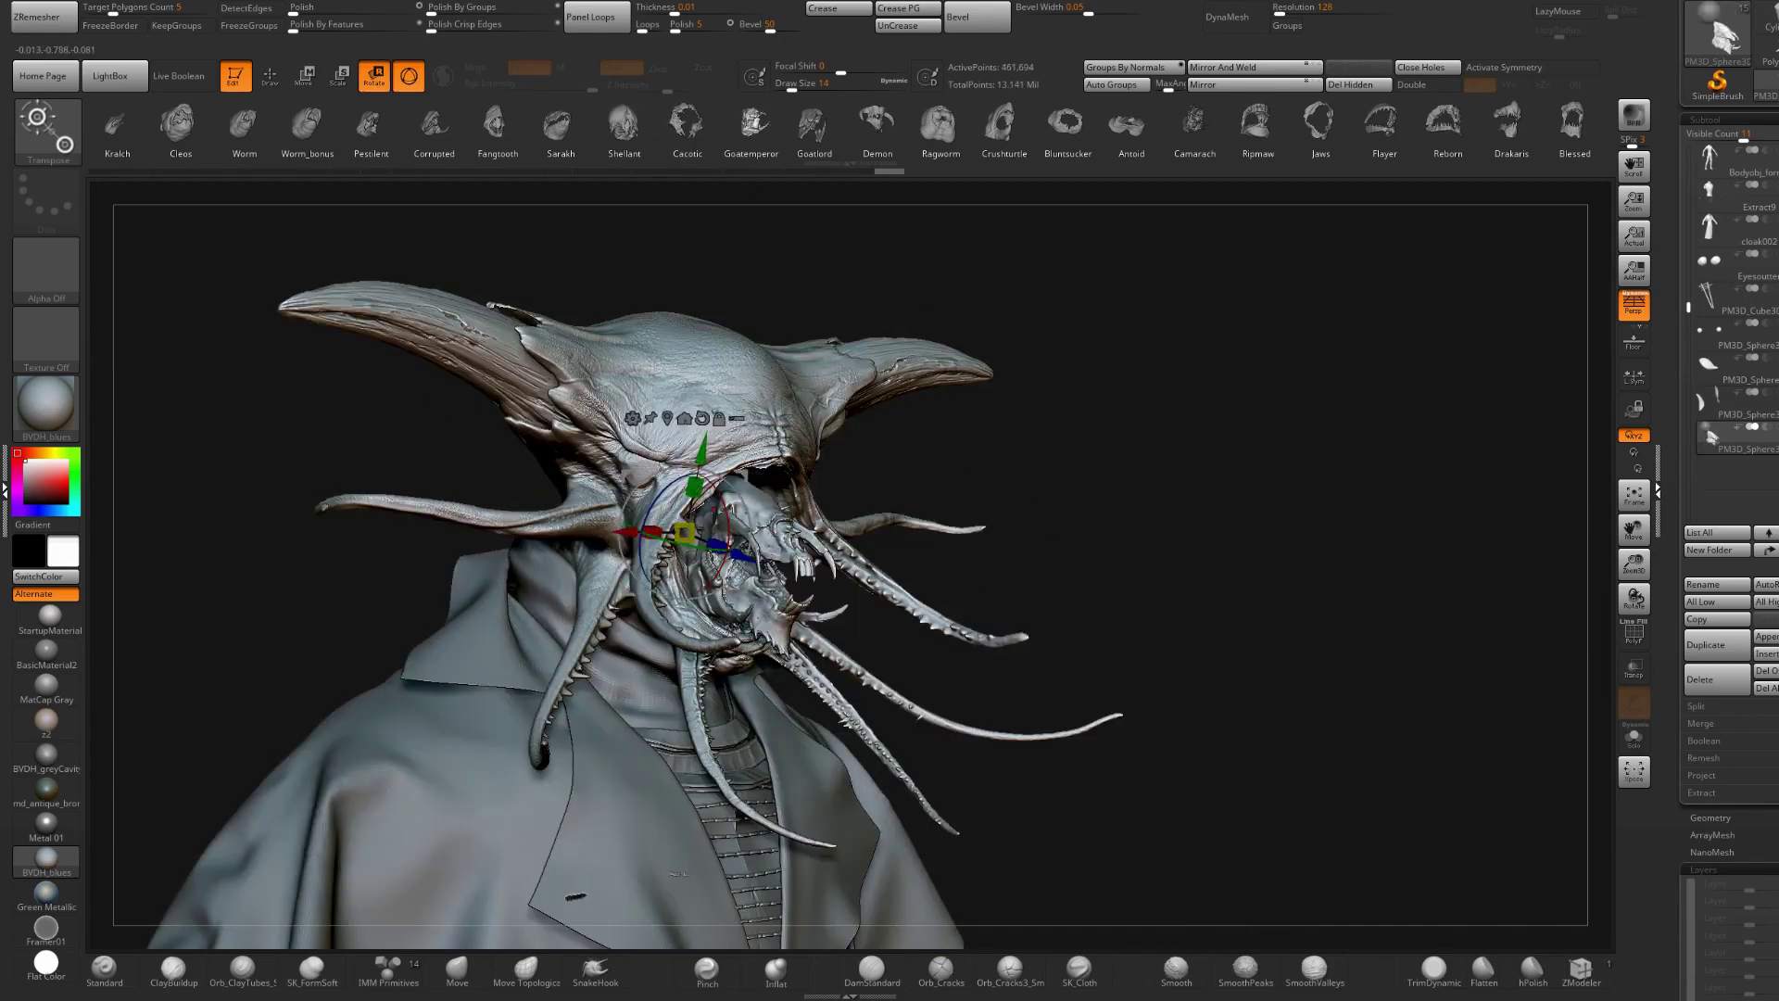
drag(684, 533, 616, 304)
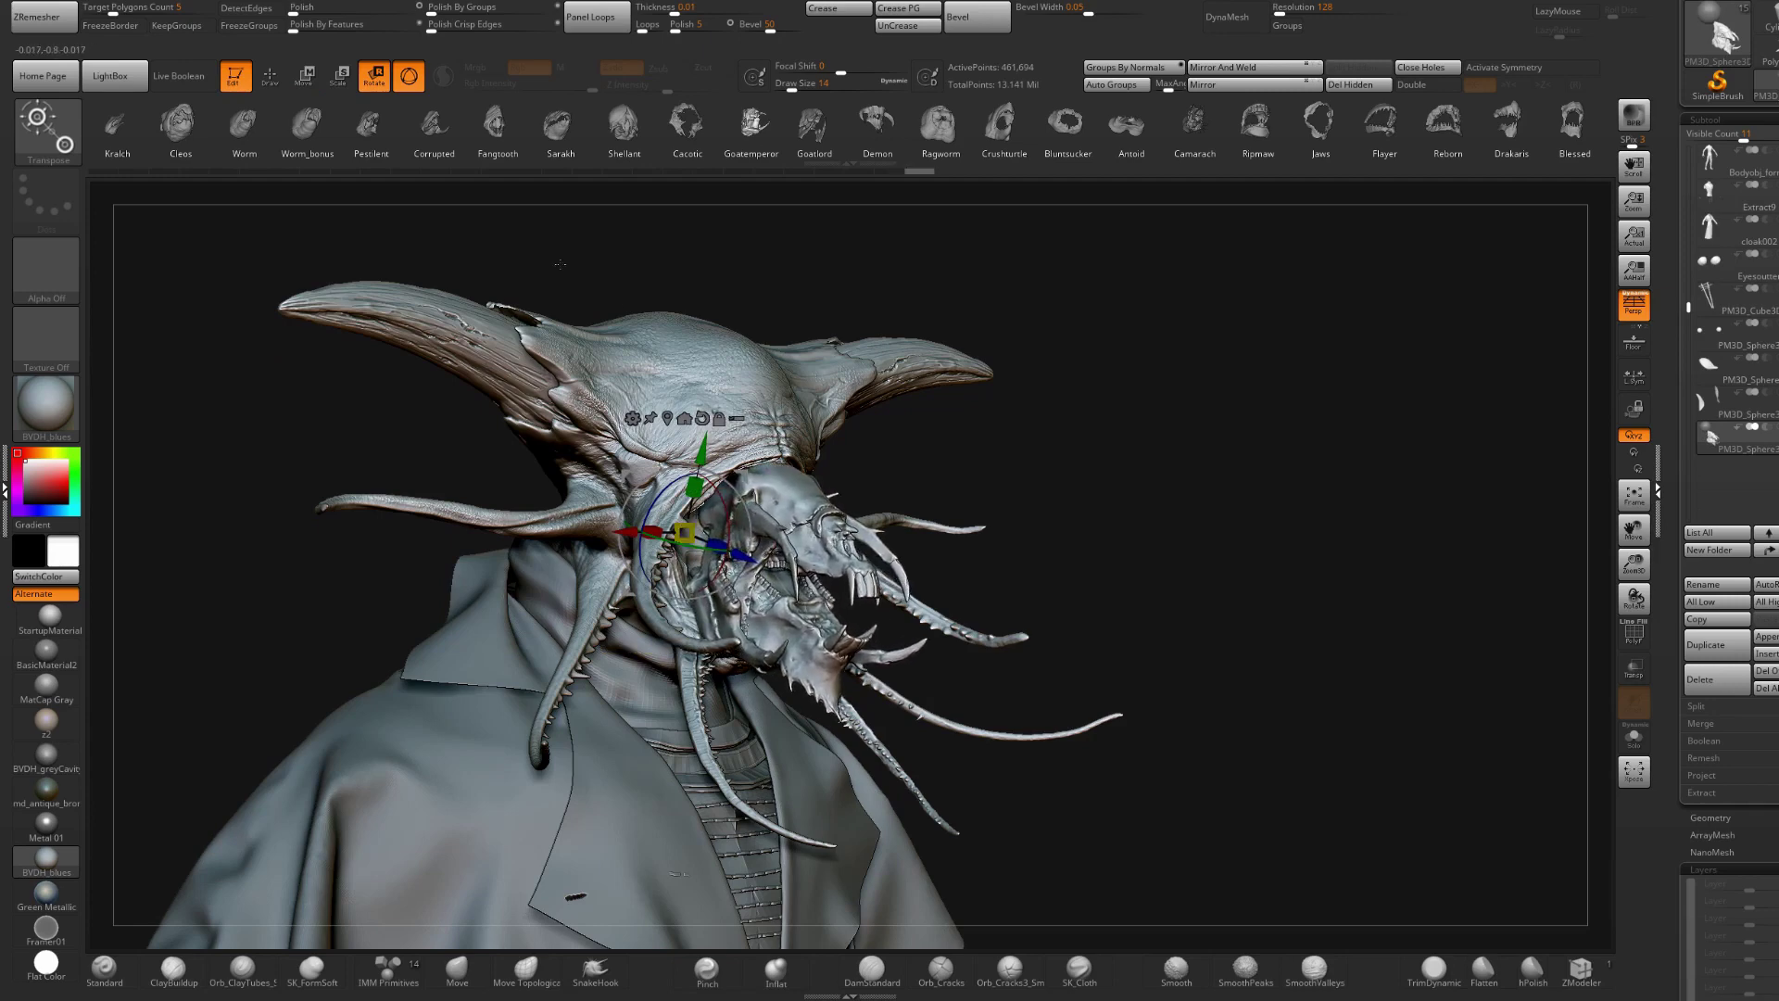
- Swap the inserted head for Cleos and scale it down to fit the face opening
click(181, 131)
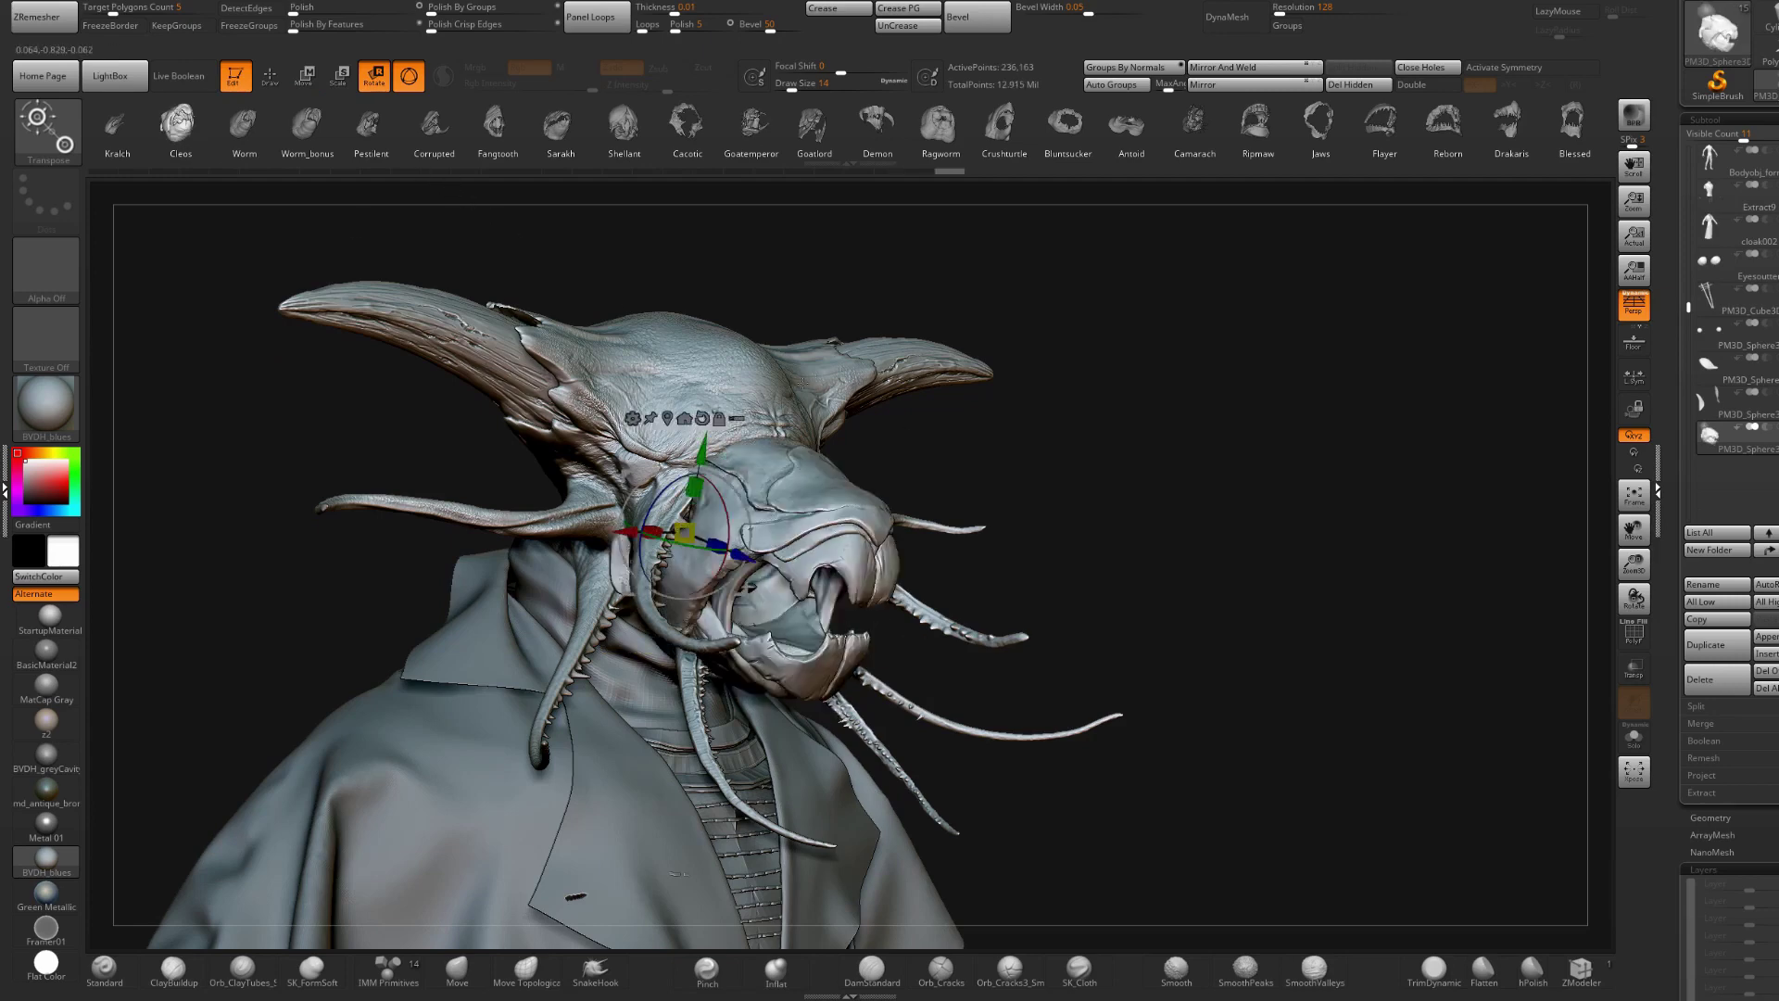
drag(711, 543, 690, 535)
key(q)
mouse_move(1008, 488)
shift+right_down()
mouse_move(912, 493)
mouse_move(903, 417)
shift+right_up()
mouse_move(904, 416)
right_down()
mouse_move(776, 517)
mouse_move(895, 482)
mouse_move(892, 545)
right_up()
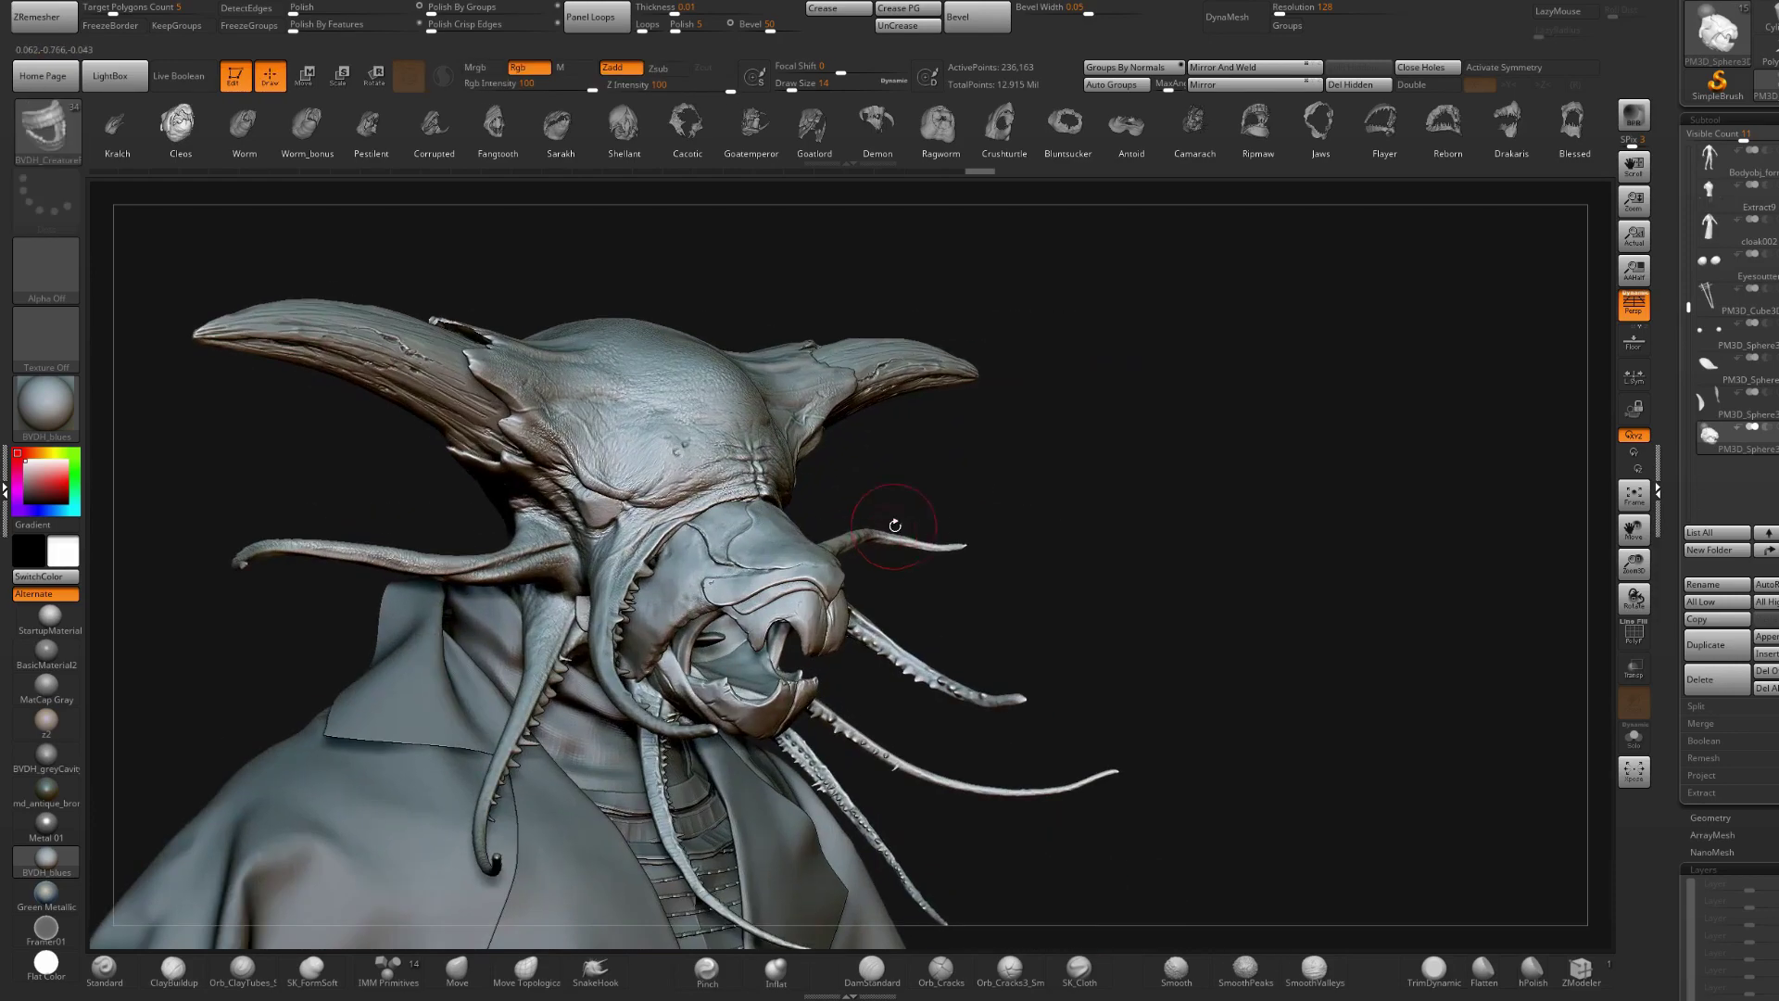
- Swap the inserted head for Worm and enlarge it so it projects from the face opening
key(w)
click(247, 133)
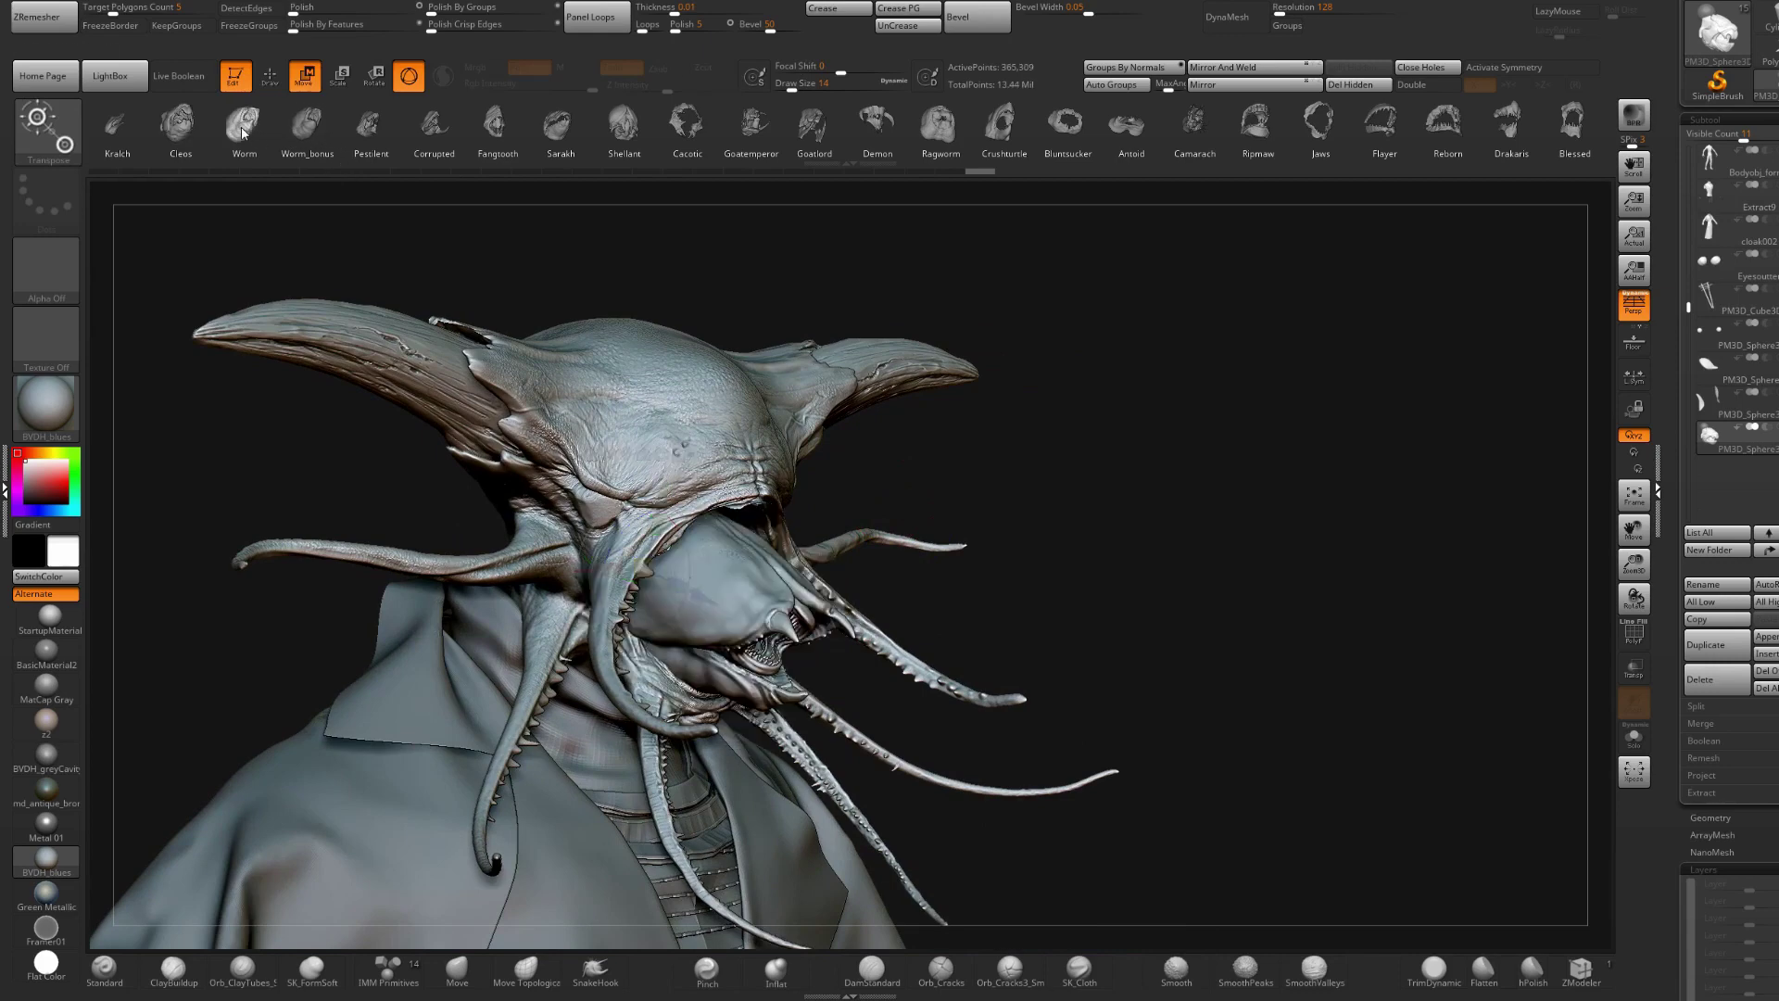
key(r)
drag(614, 569, 652, 690)
- Render the creature with the Worm head from a three-quarter view and return to the sculpting display
key(q)
mouse_move(788, 538)
ctrl+right_down()
mouse_move(815, 445)
mouse_move(732, 463)
ctrl+right_up()
mouse_move(732, 463)
alt+right_down()
mouse_move(955, 459)
mouse_move(958, 526)
mouse_move(838, 505)
mouse_move(1429, 350)
alt+right_up()
drag(1151, 512, 1560, 226)
key(shift+r)
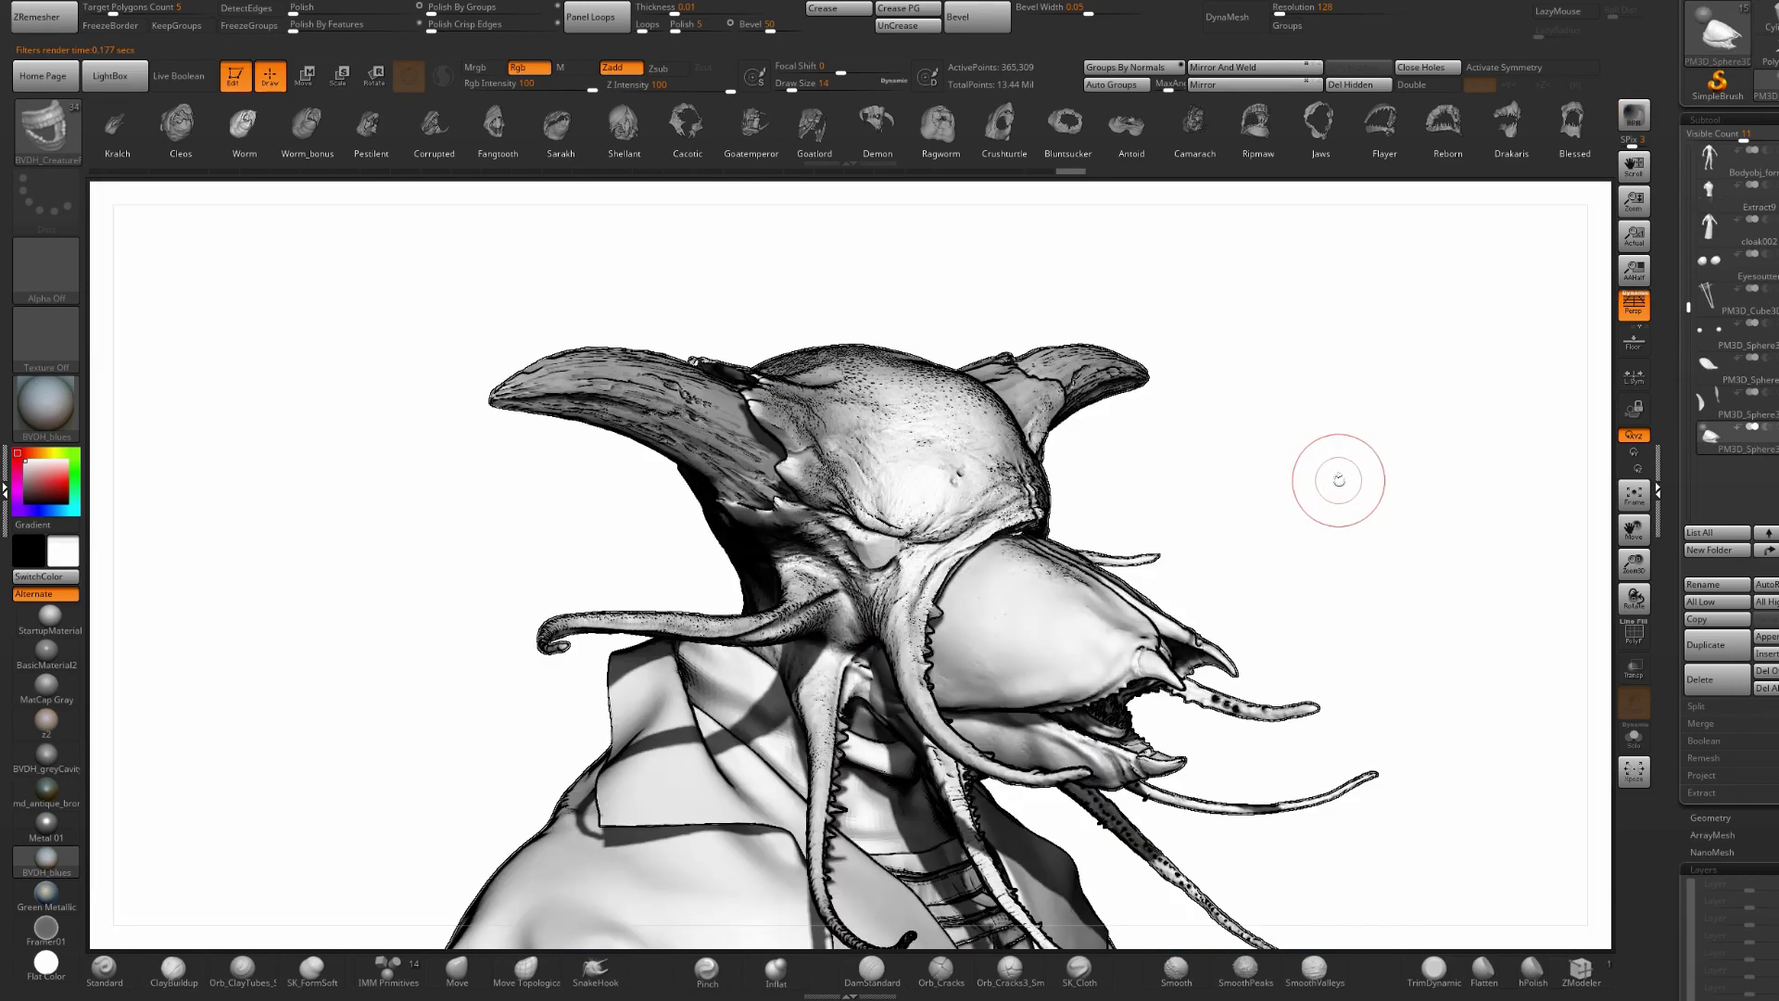
drag(1309, 575, 1230, 513)
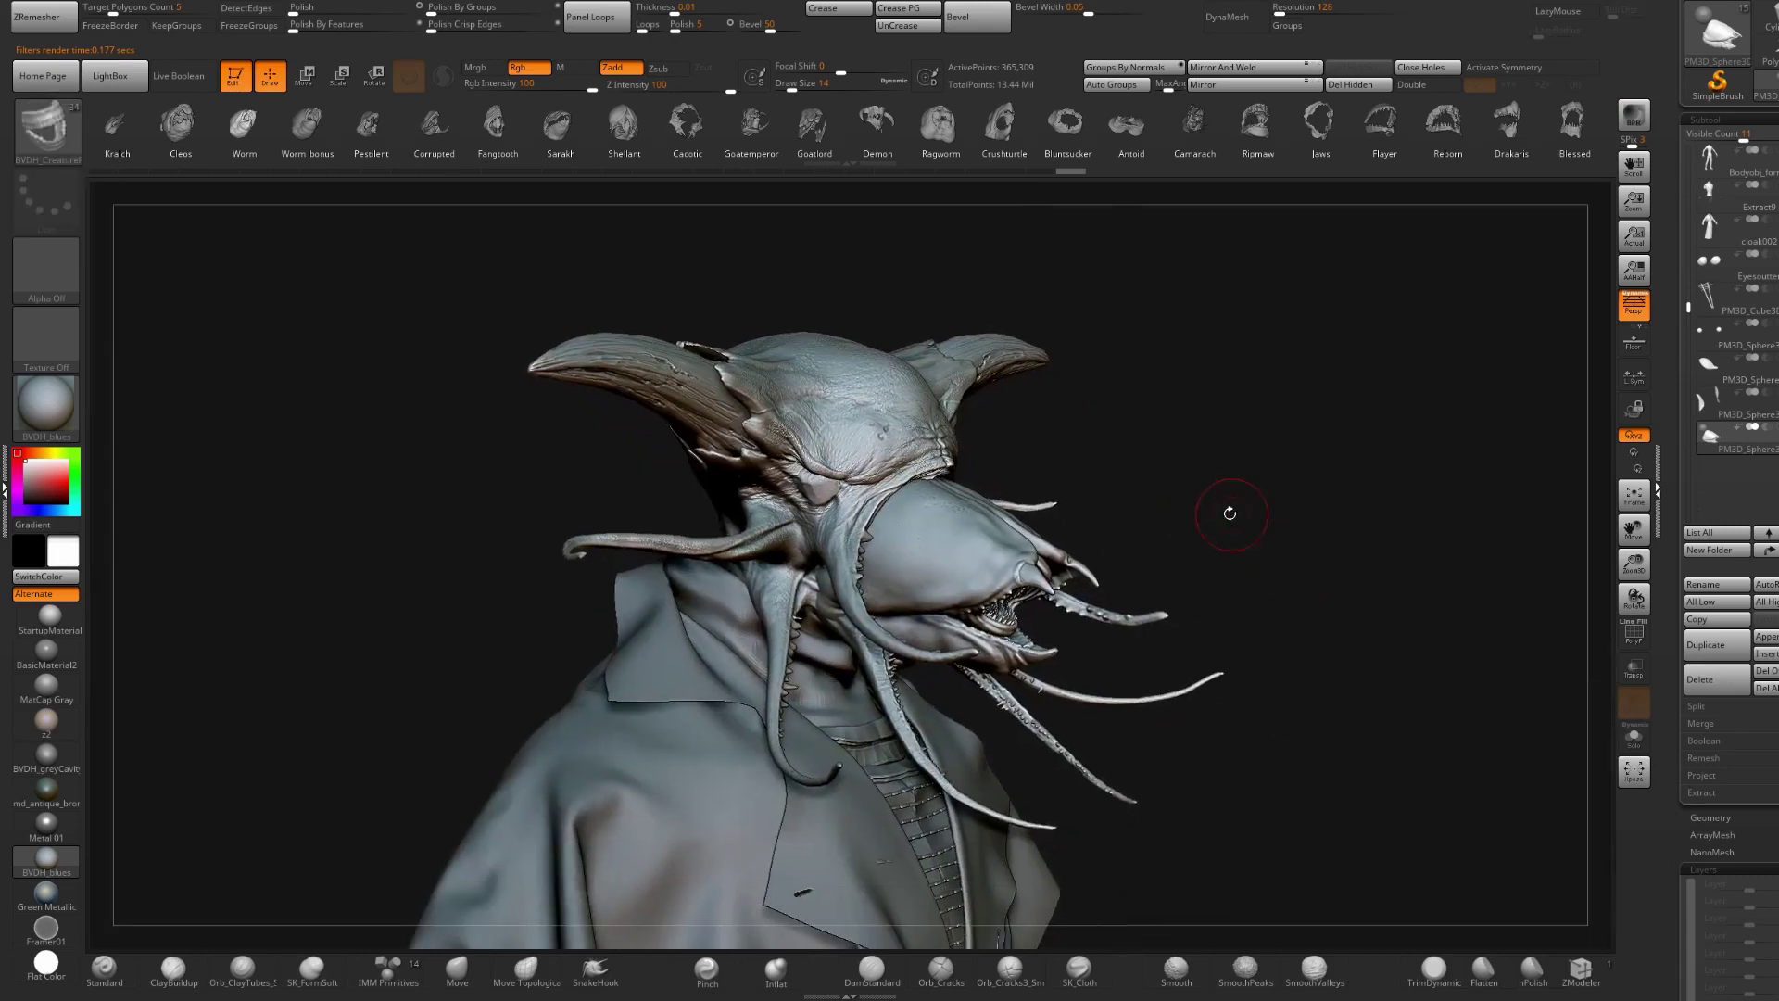
- Swap the Worm head for the Pesclent head
key(w)
drag(499, 285, 985, 466)
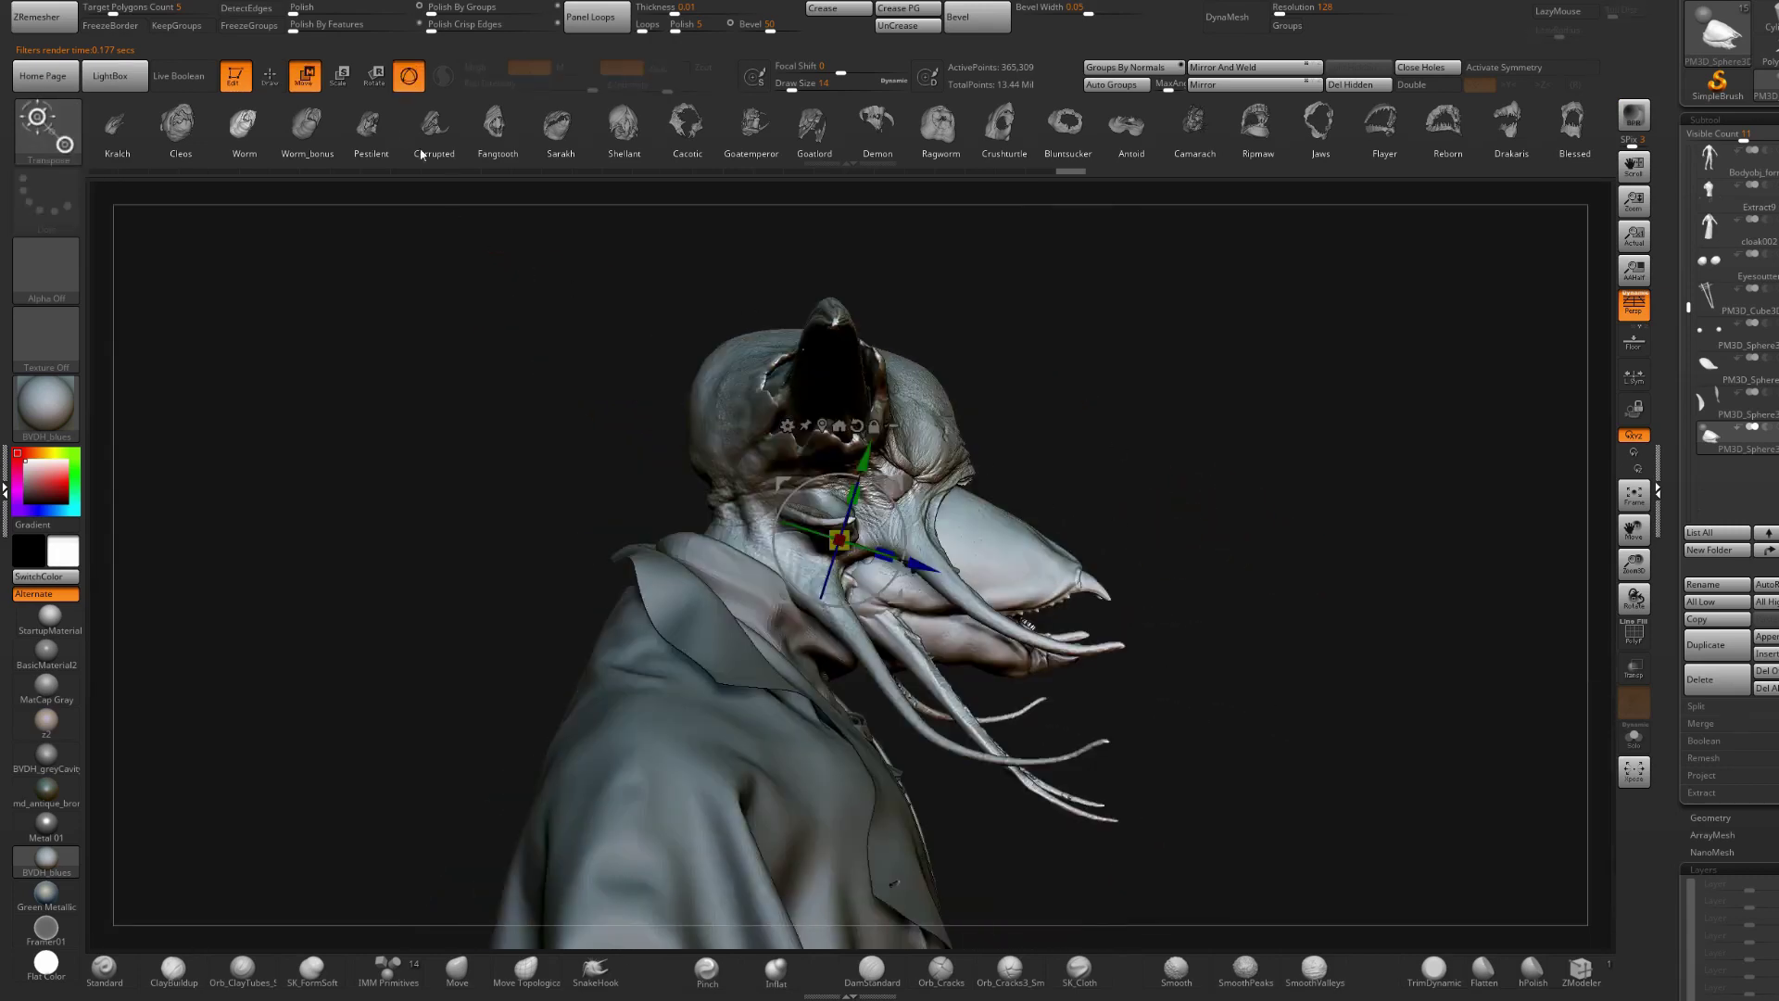
click(374, 135)
- Move, rotate and scale the Pesclent head so its fanged snout projects from the face opening
drag(923, 565, 869, 501)
key(e)
shift+right_drag(875, 542, 827, 568)
key(r)
drag(794, 538, 769, 537)
key(q)
mouse_move(788, 534)
right_down()
mouse_move(937, 476)
mouse_move(926, 389)
mouse_move(797, 384)
mouse_move(834, 445)
mouse_move(923, 364)
right_up()
key(w)
shift+right_drag(1107, 524, 1121, 526)
alt+right_drag(1223, 417, 1144, 470)
right_drag(1145, 471, 1086, 466)
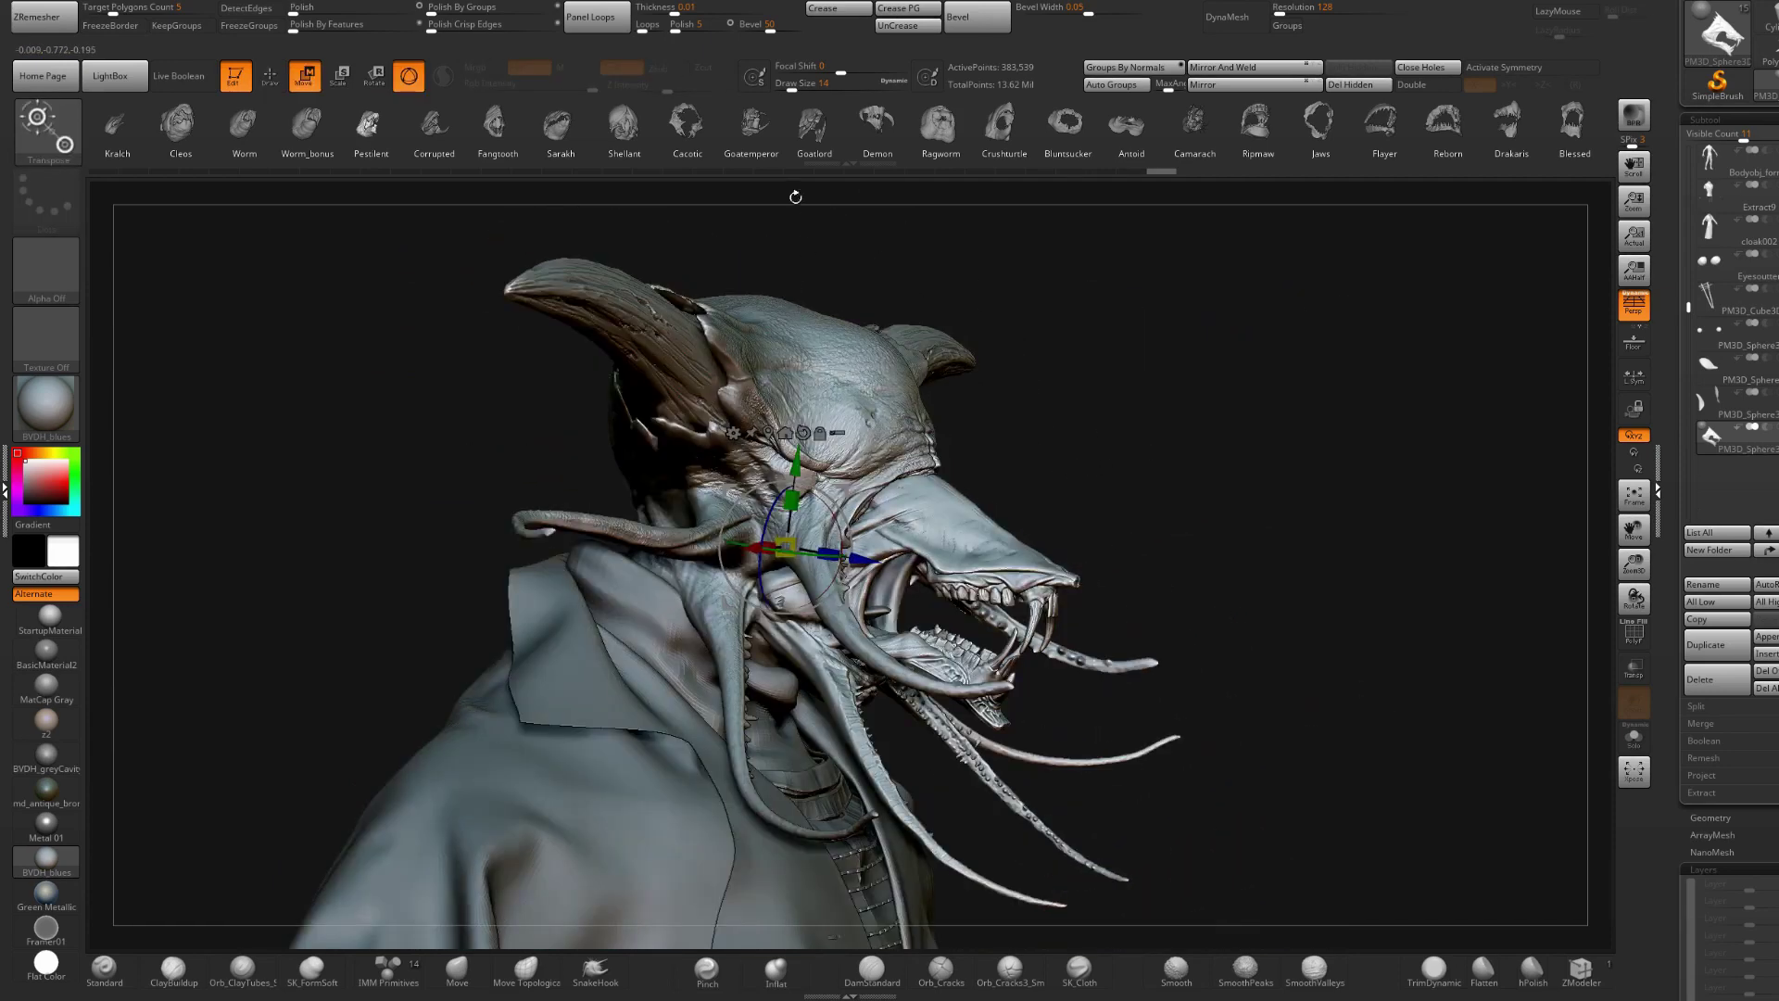
- Swap the Pesclent head for Goatlord, scale it down and shift it so the tusked skull sits inside the face opening
click(825, 128)
key(e)
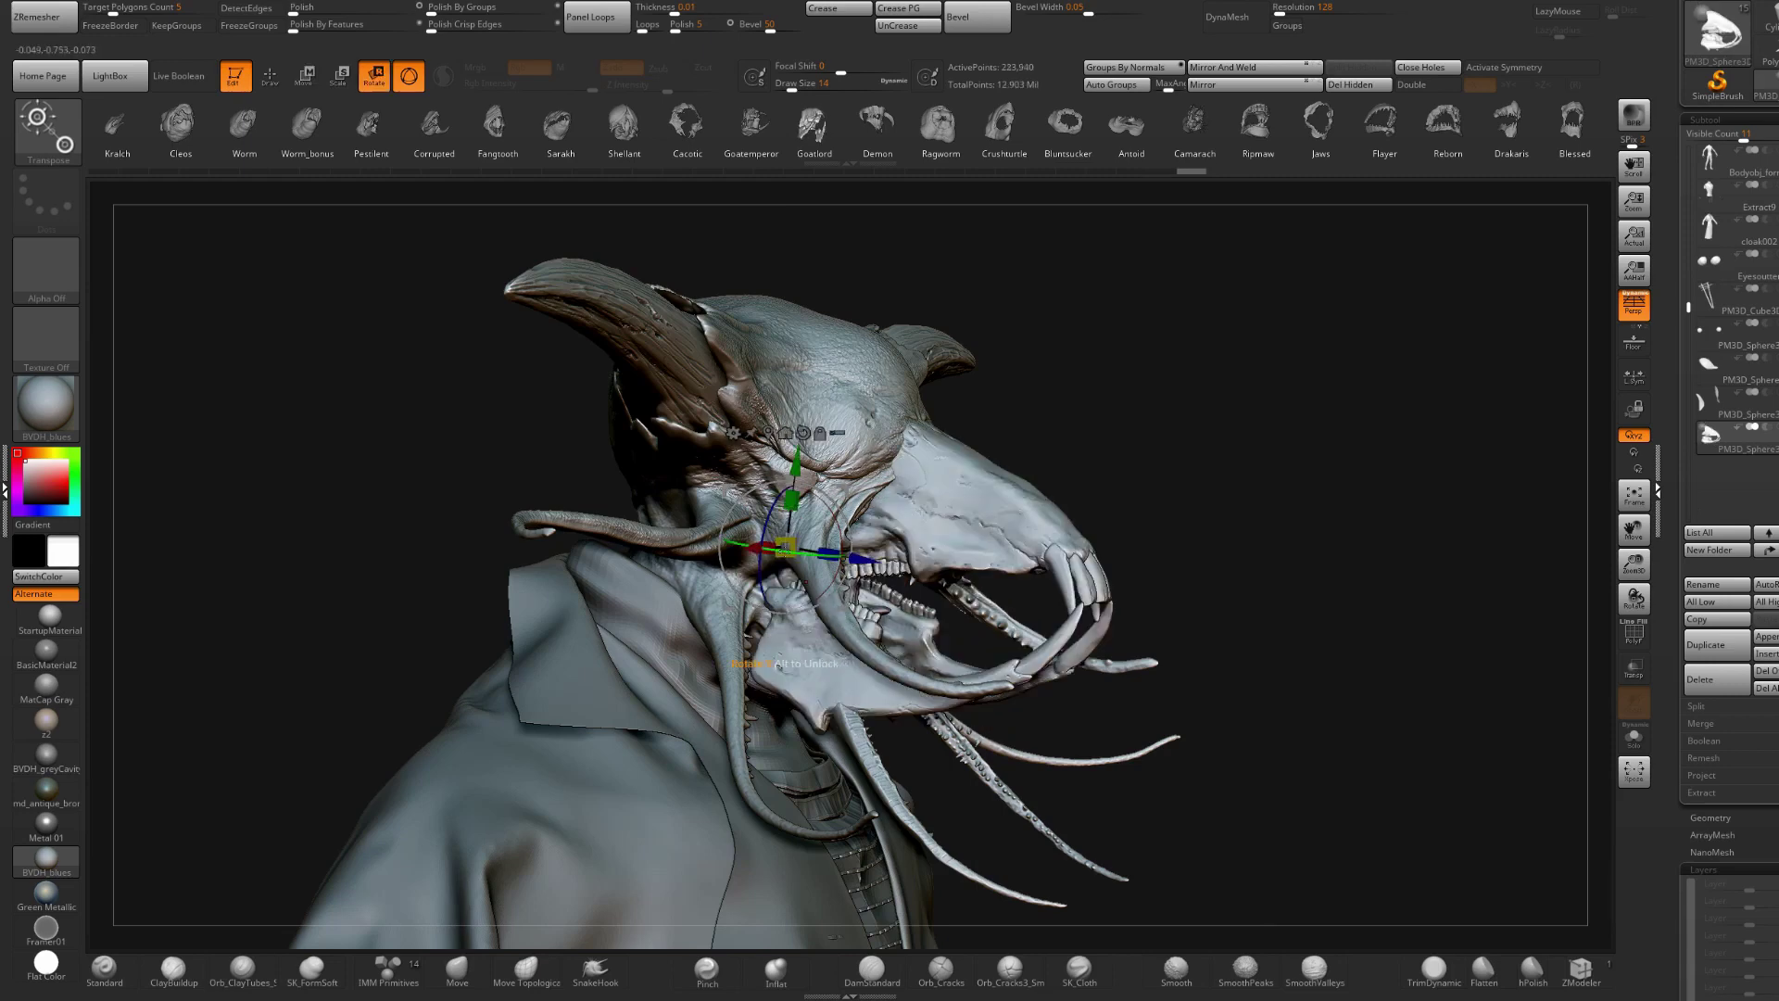
drag(784, 546, 779, 552)
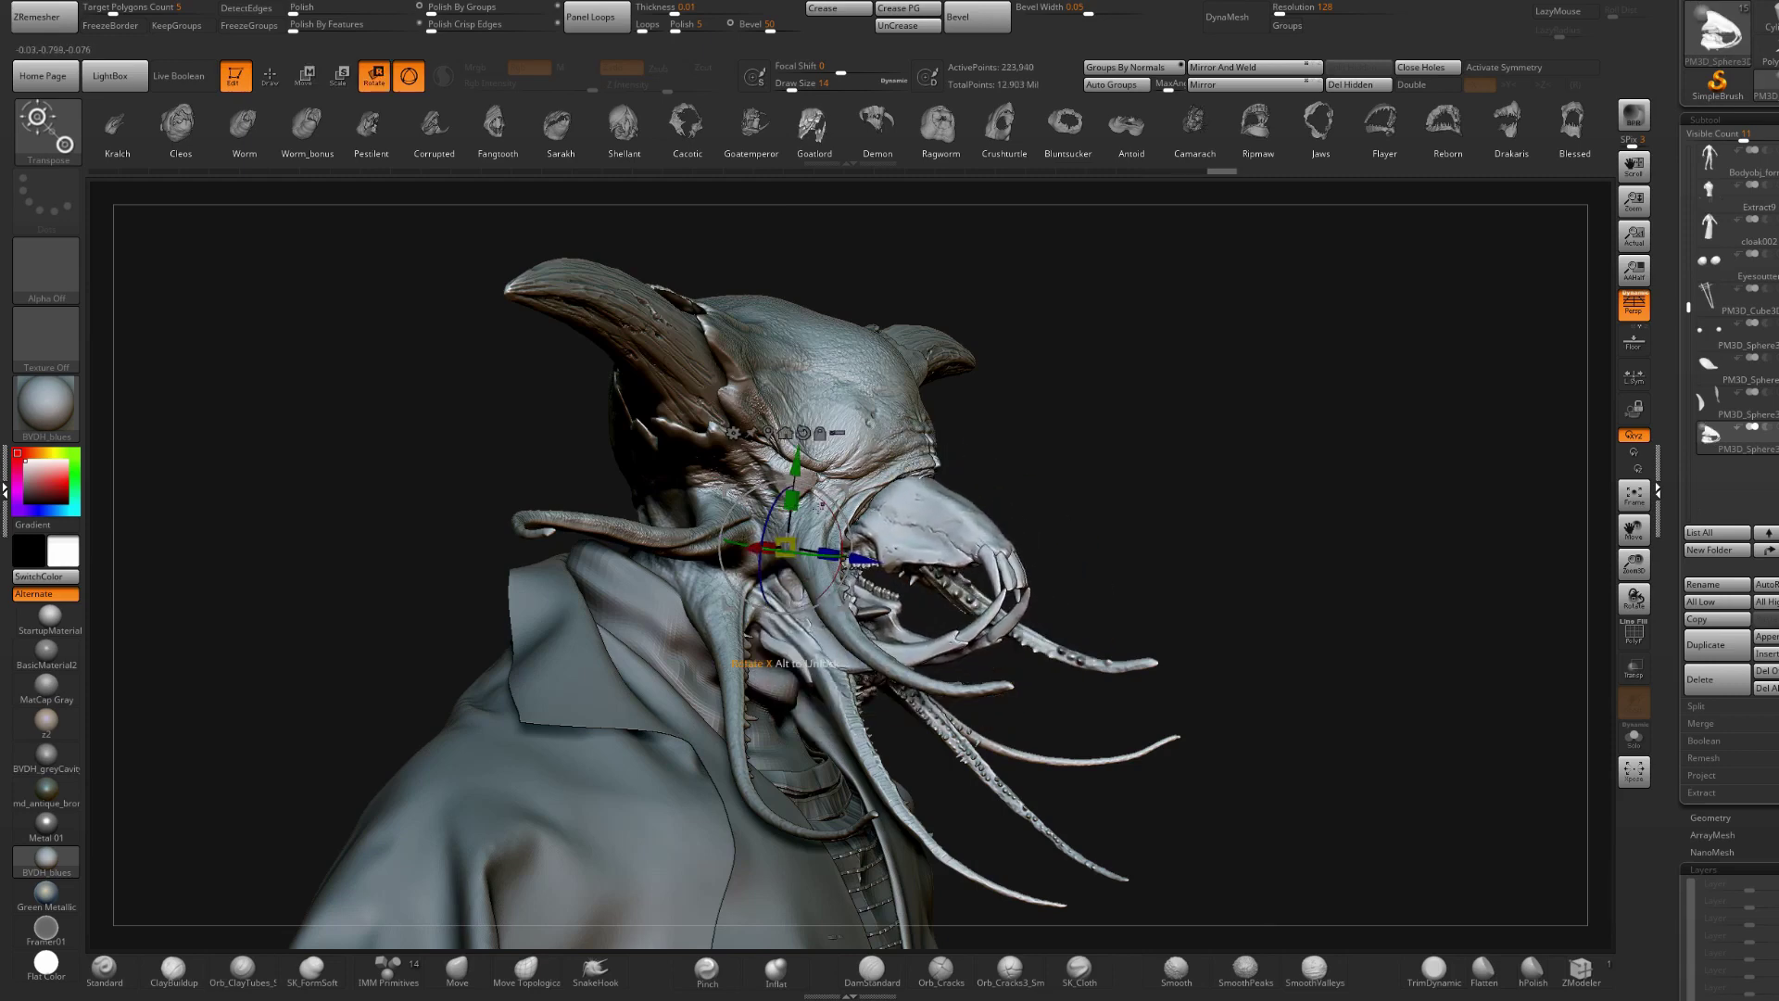
shift+right_drag(899, 500, 911, 501)
drag(807, 493, 819, 513)
mouse_move(935, 523)
right_down()
mouse_move(741, 530)
mouse_move(926, 491)
right_up()
key(q)
right_drag(1149, 481, 992, 471)
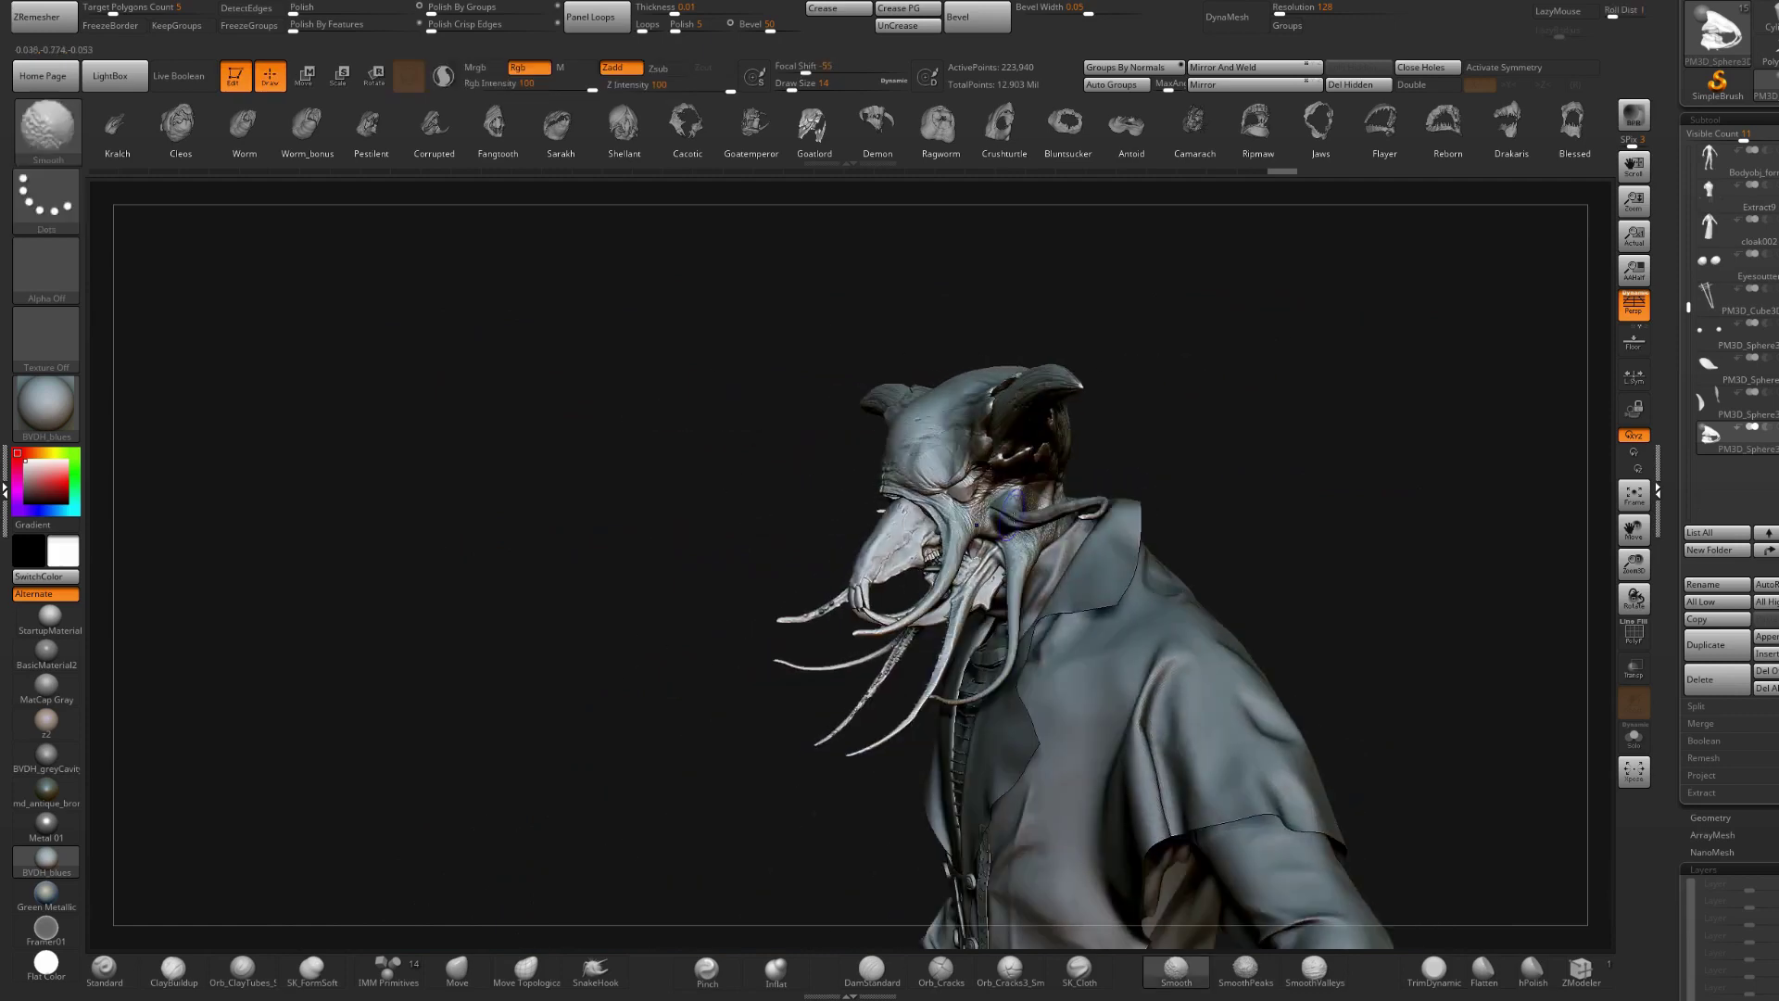
- Scale and rotate the Goatlord head so its snout projects evenly from the face opening
key(r)
mouse_move(982, 527)
mouse_down()
mouse_move(1056, 505)
mouse_move(985, 525)
mouse_up()
key(q)
mouse_move(991, 524)
right_down()
mouse_move(1147, 496)
mouse_move(1128, 530)
right_up()
key(r)
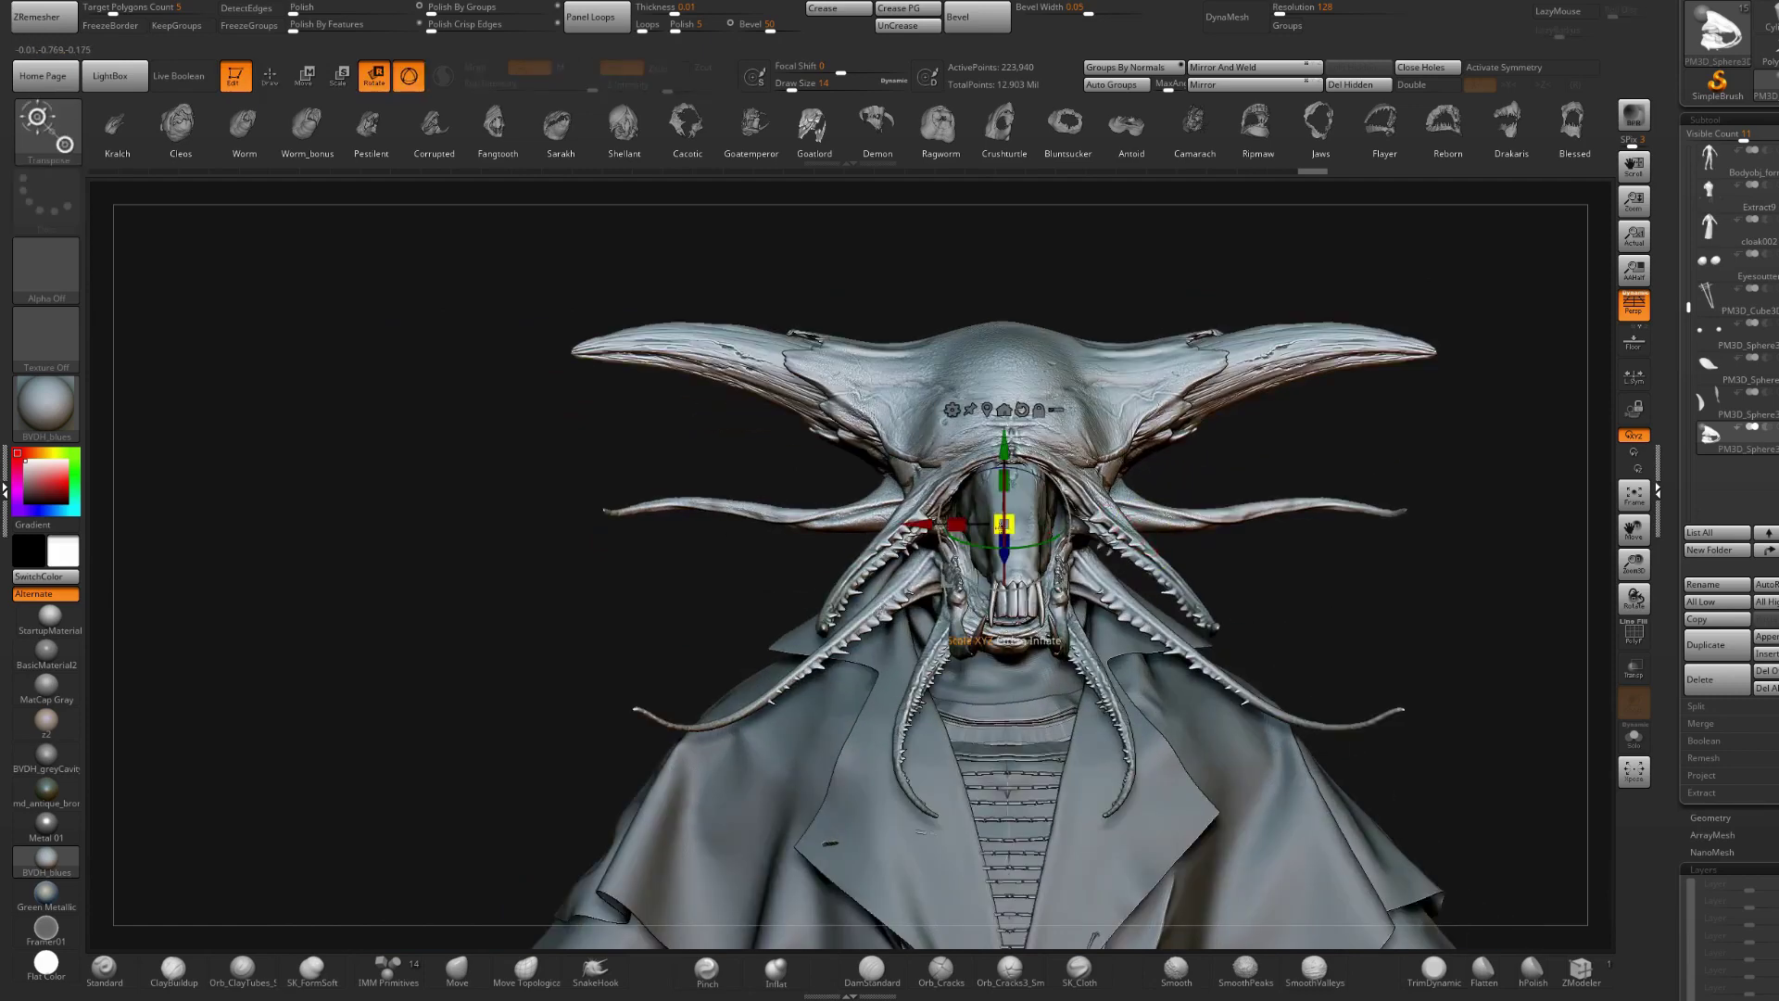
drag(961, 525, 954, 526)
mouse_move(926, 518)
right_down()
mouse_move(1033, 483)
mouse_move(982, 468)
right_up()
key(q)
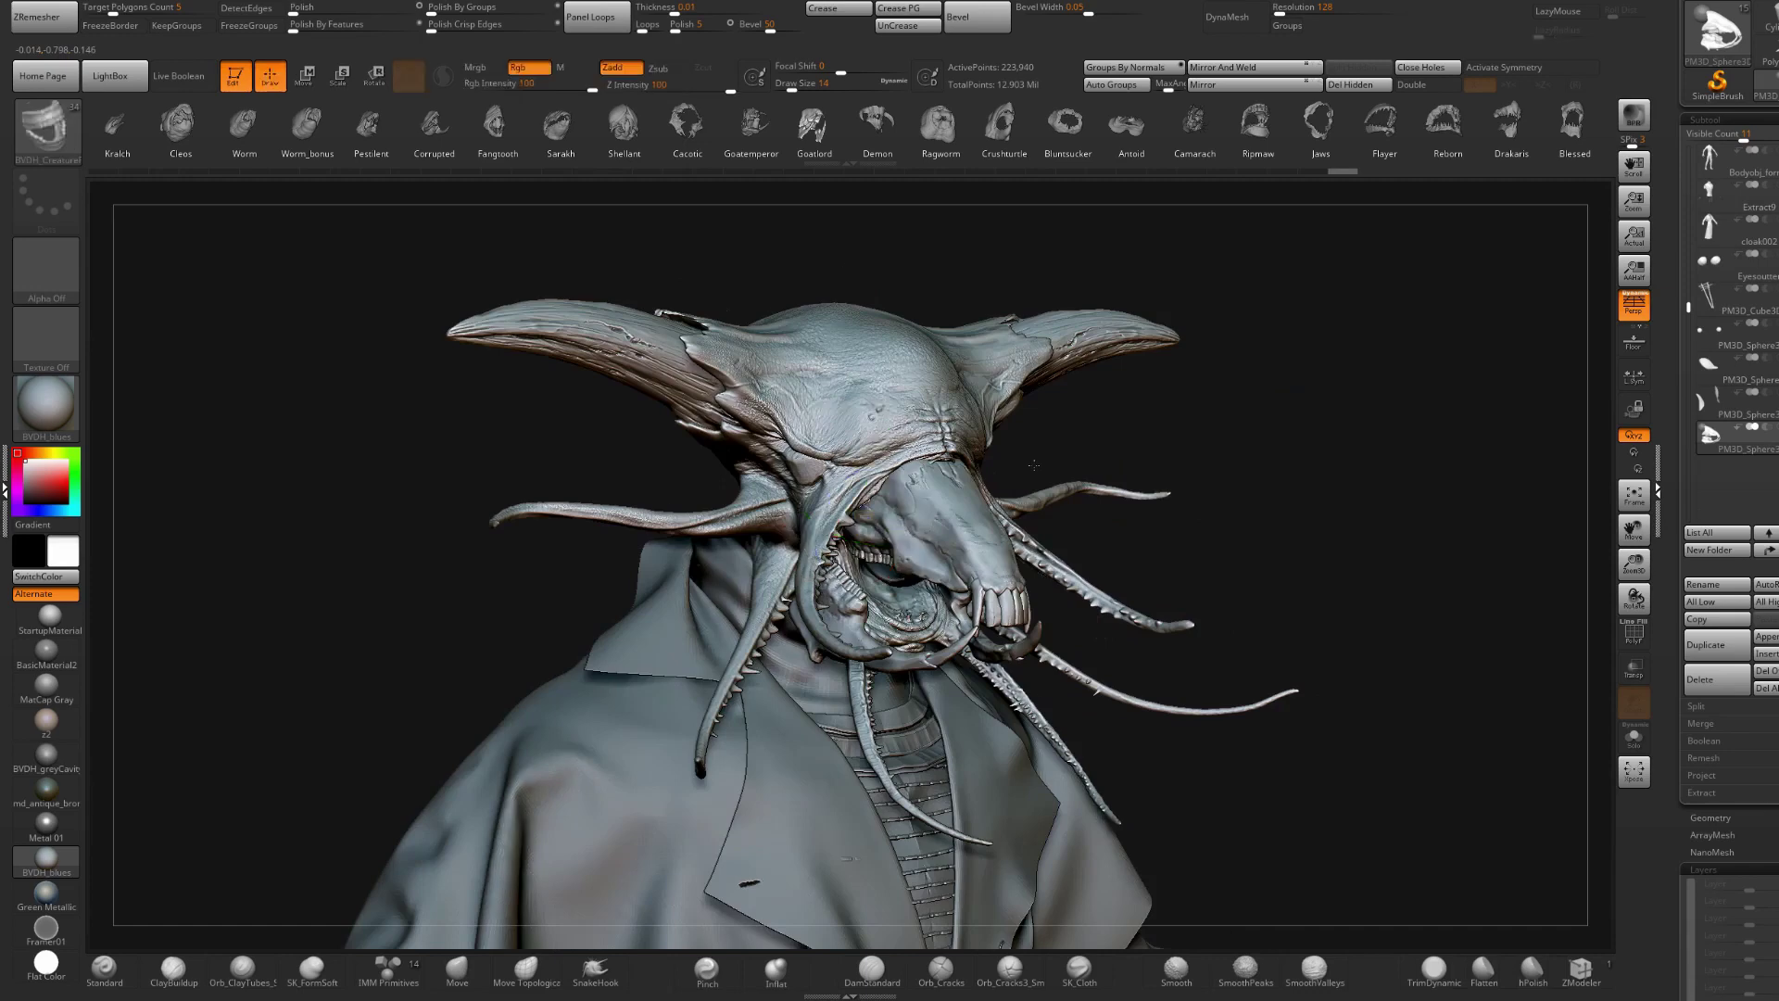
key(w)
mouse_move(1056, 437)
mouse_down()
mouse_move(939, 408)
mouse_move(857, 267)
mouse_up()
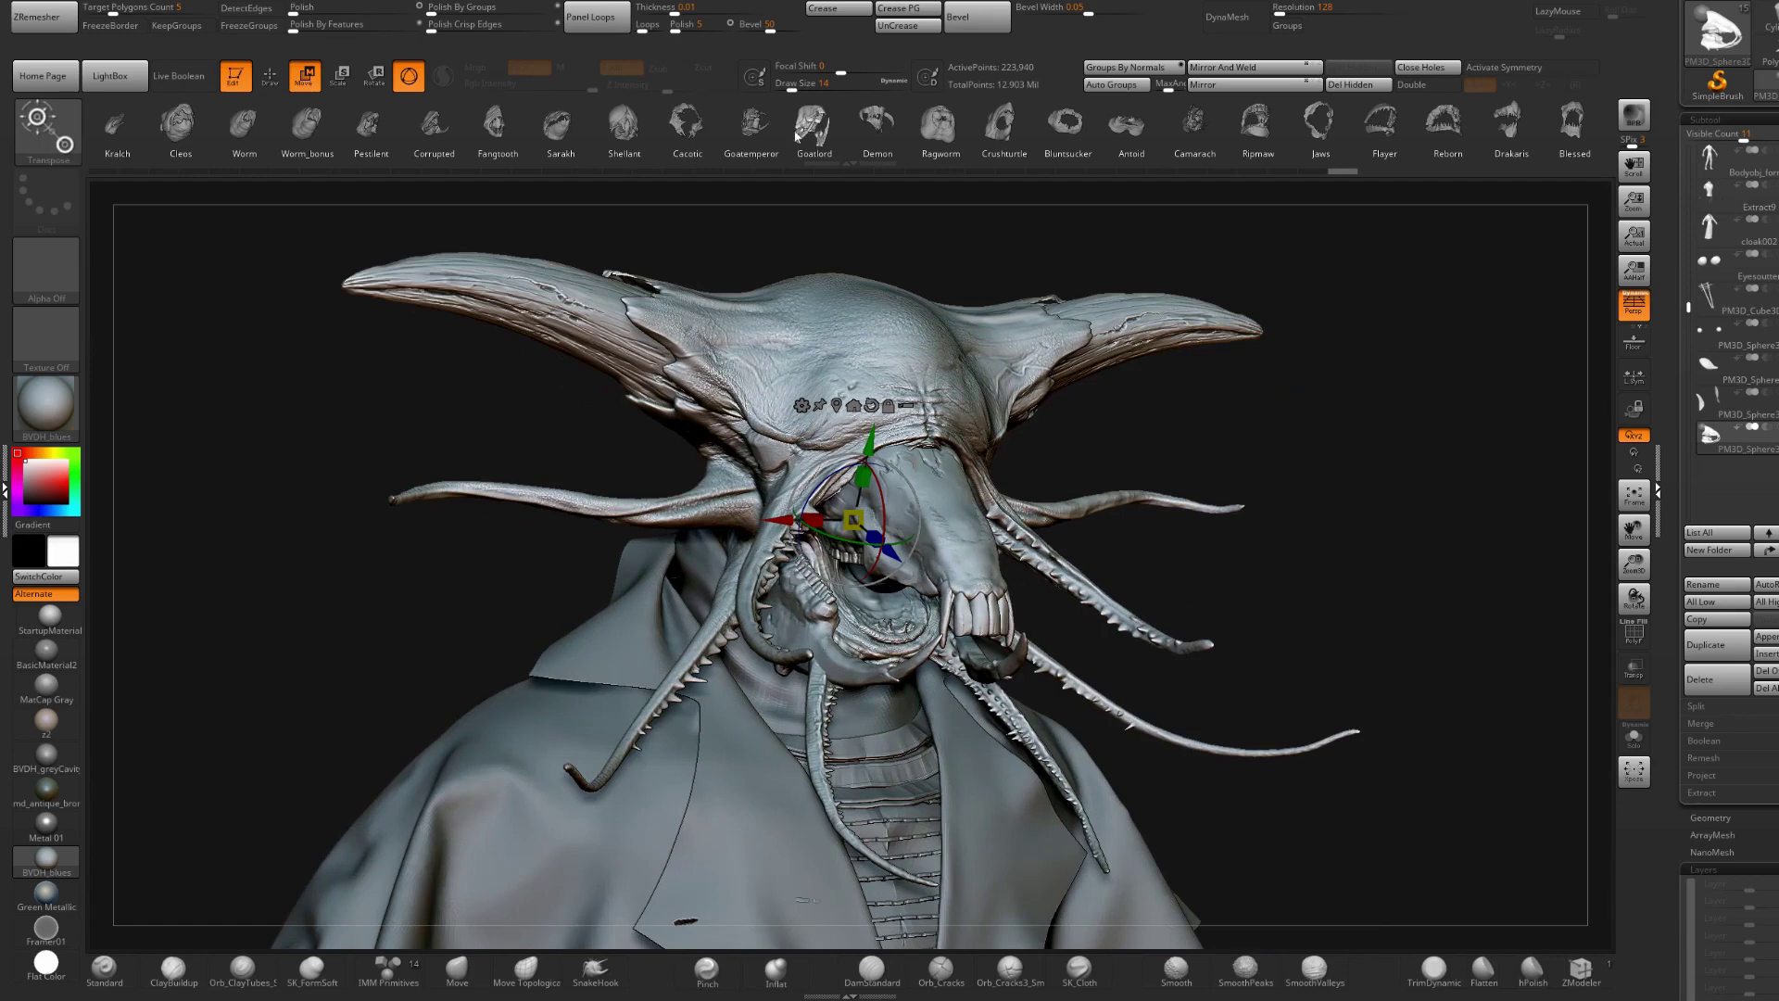
- Swap the Goatlord head for Demon, then rotate and move it so its fangs hang within the face opening
click(803, 159)
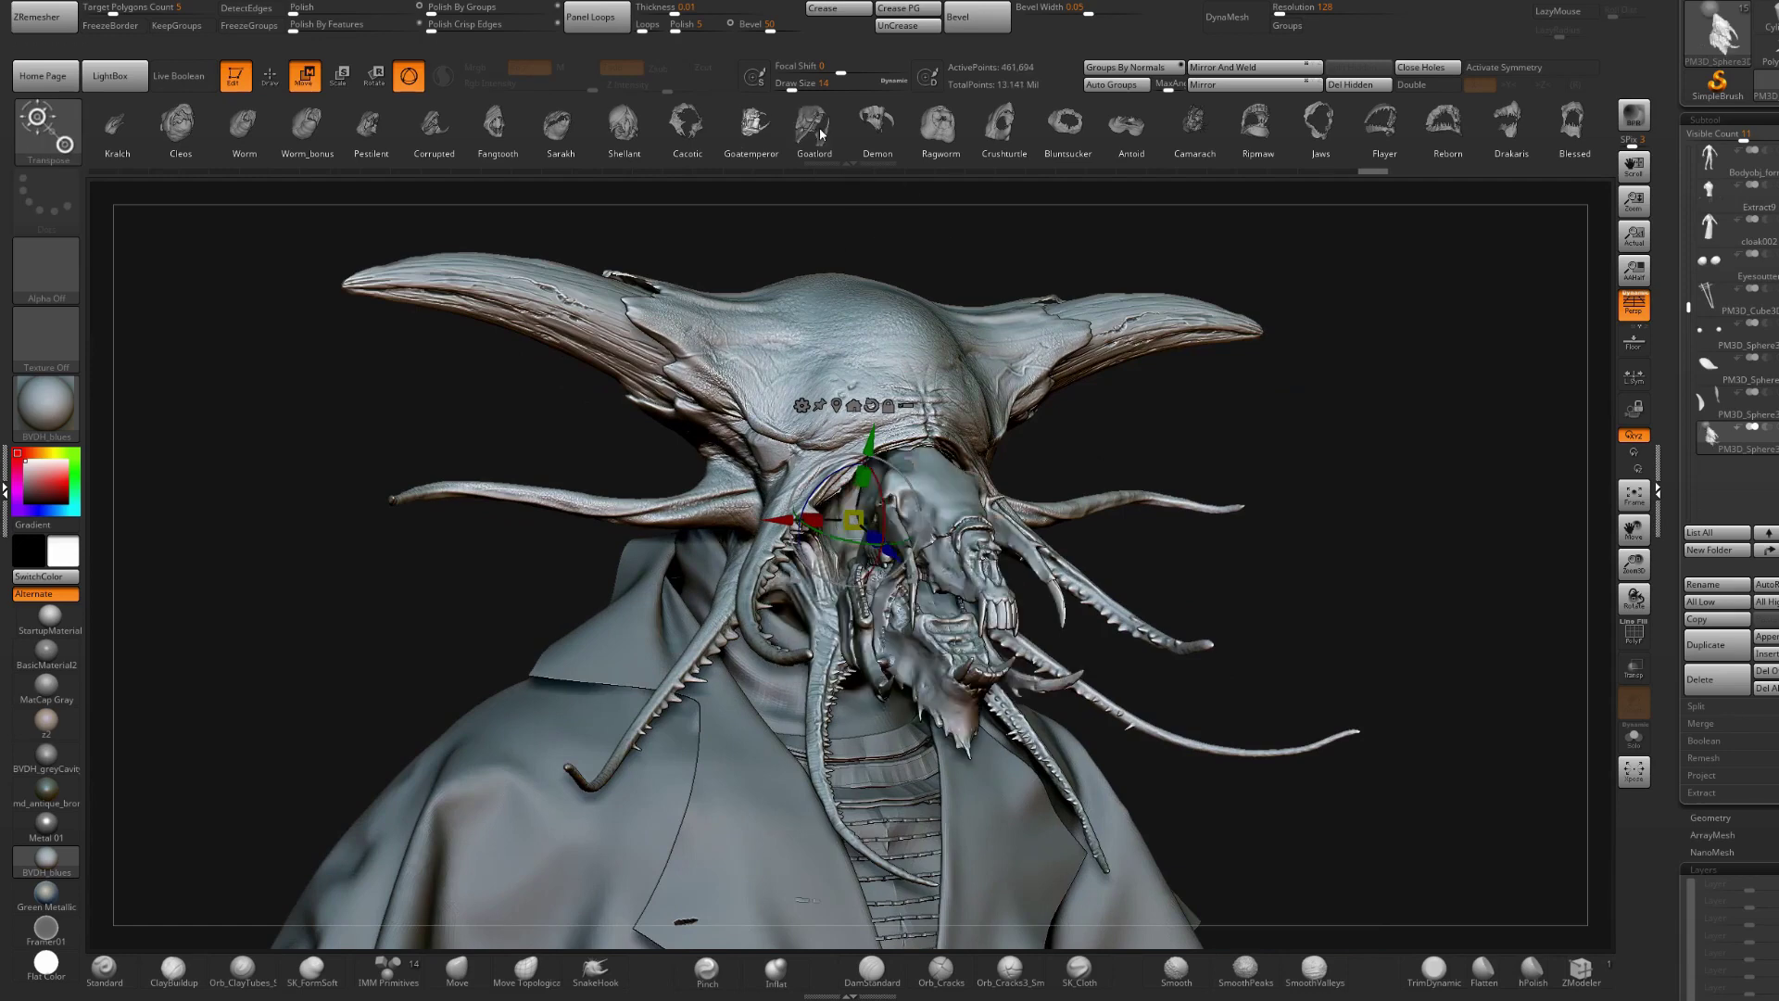
key(ctrl+z)
click(866, 125)
drag(913, 357, 1191, 371)
mouse_move(918, 471)
mouse_down()
mouse_move(965, 518)
mouse_move(933, 538)
mouse_move(913, 518)
mouse_move(927, 514)
mouse_up()
key(q)
shift+right_drag(863, 521, 833, 417)
key(r)
mouse_move(1132, 525)
mouse_down()
mouse_move(1169, 519)
mouse_move(1155, 521)
mouse_up()
key(w)
drag(1136, 434, 1137, 453)
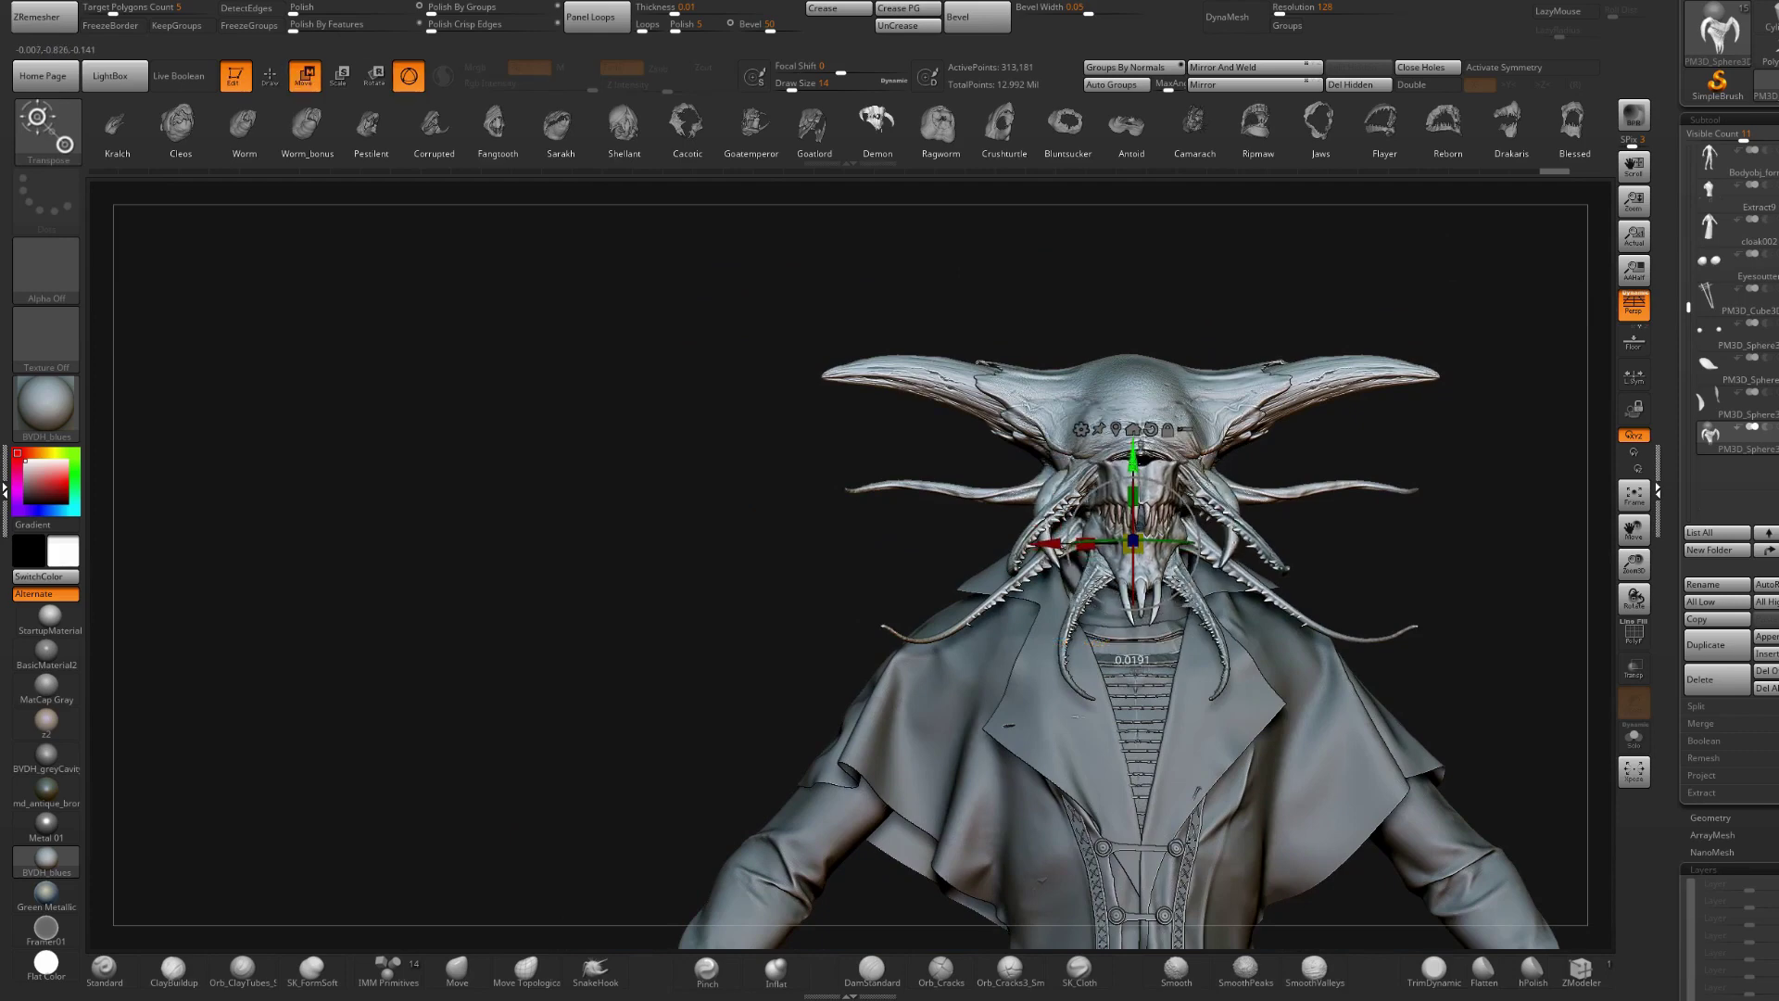
- Push the Demon head back into the face opening and check its fit from the side and front
key(q)
mouse_move(1141, 470)
right_down()
mouse_move(1226, 483)
mouse_move(1195, 576)
right_up()
key(w)
drag(1166, 533, 1152, 534)
key(q)
mouse_move(1169, 526)
right_down()
mouse_move(1097, 512)
mouse_move(971, 557)
mouse_move(1026, 554)
right_up()
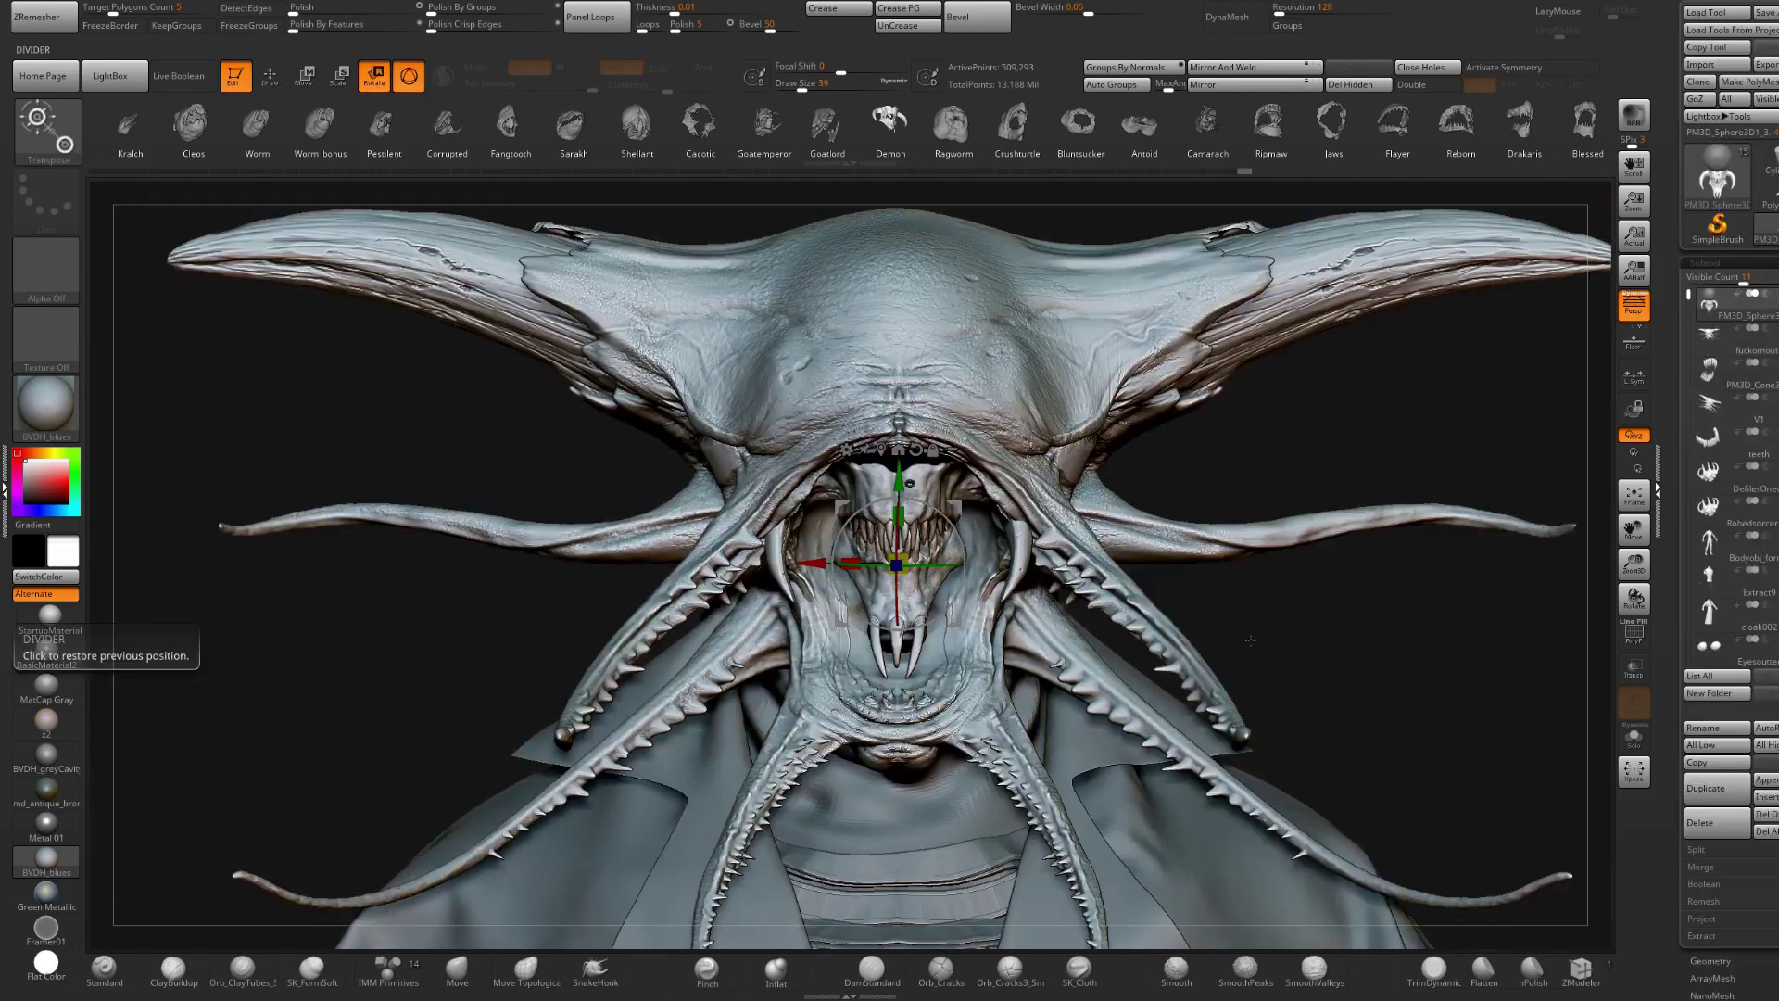
- Swap the Demon head for Cacotic and adjust its size and angle to match the face opening
drag(1019, 362, 879, 357)
click(703, 130)
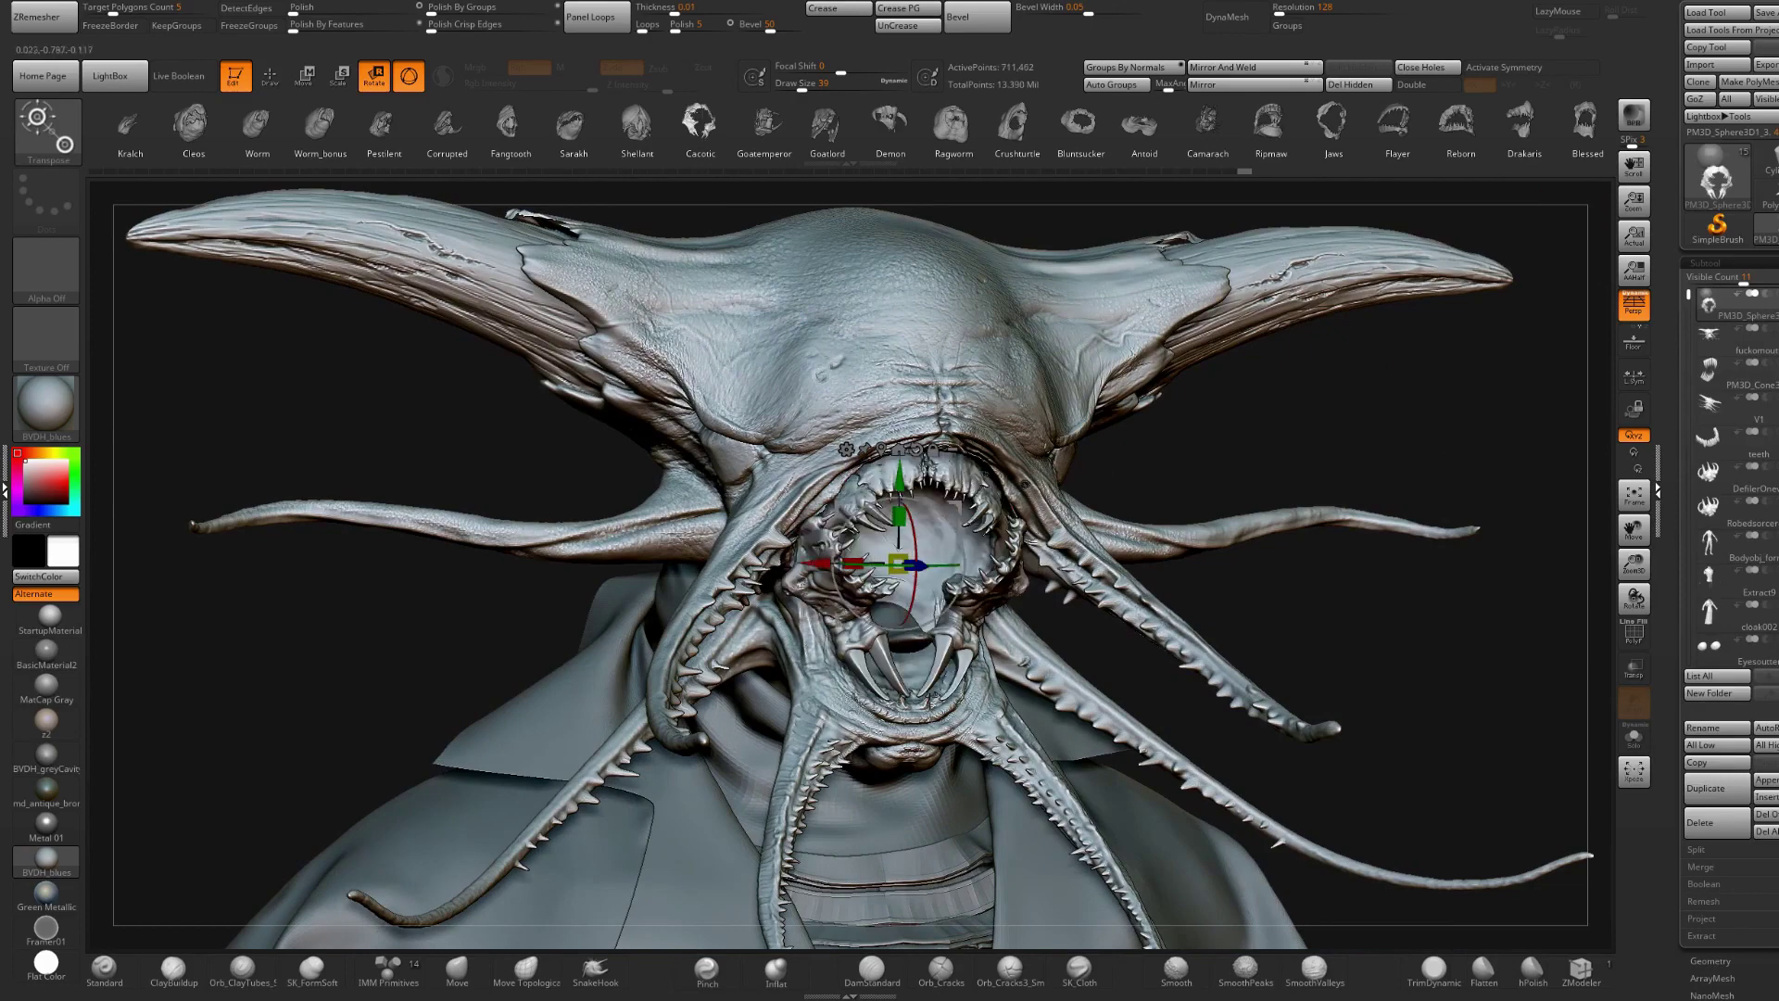
drag(948, 553, 1107, 549)
mouse_move(704, 593)
alt+mouse_down()
mouse_move(723, 519)
mouse_move(880, 551)
mouse_move(1239, 519)
mouse_move(1065, 566)
mouse_move(1038, 607)
alt+mouse_up()
key(q)
key(r)
drag(934, 565, 1085, 518)
- Move the Cacotic head into place inside the face opening and inspect it from a three-quarter view
key(w)
mouse_move(1285, 506)
mouse_down()
mouse_move(1028, 510)
mouse_move(1247, 516)
mouse_move(1030, 525)
mouse_up()
key(q)
ctrl+right_drag(1030, 524, 945, 546)
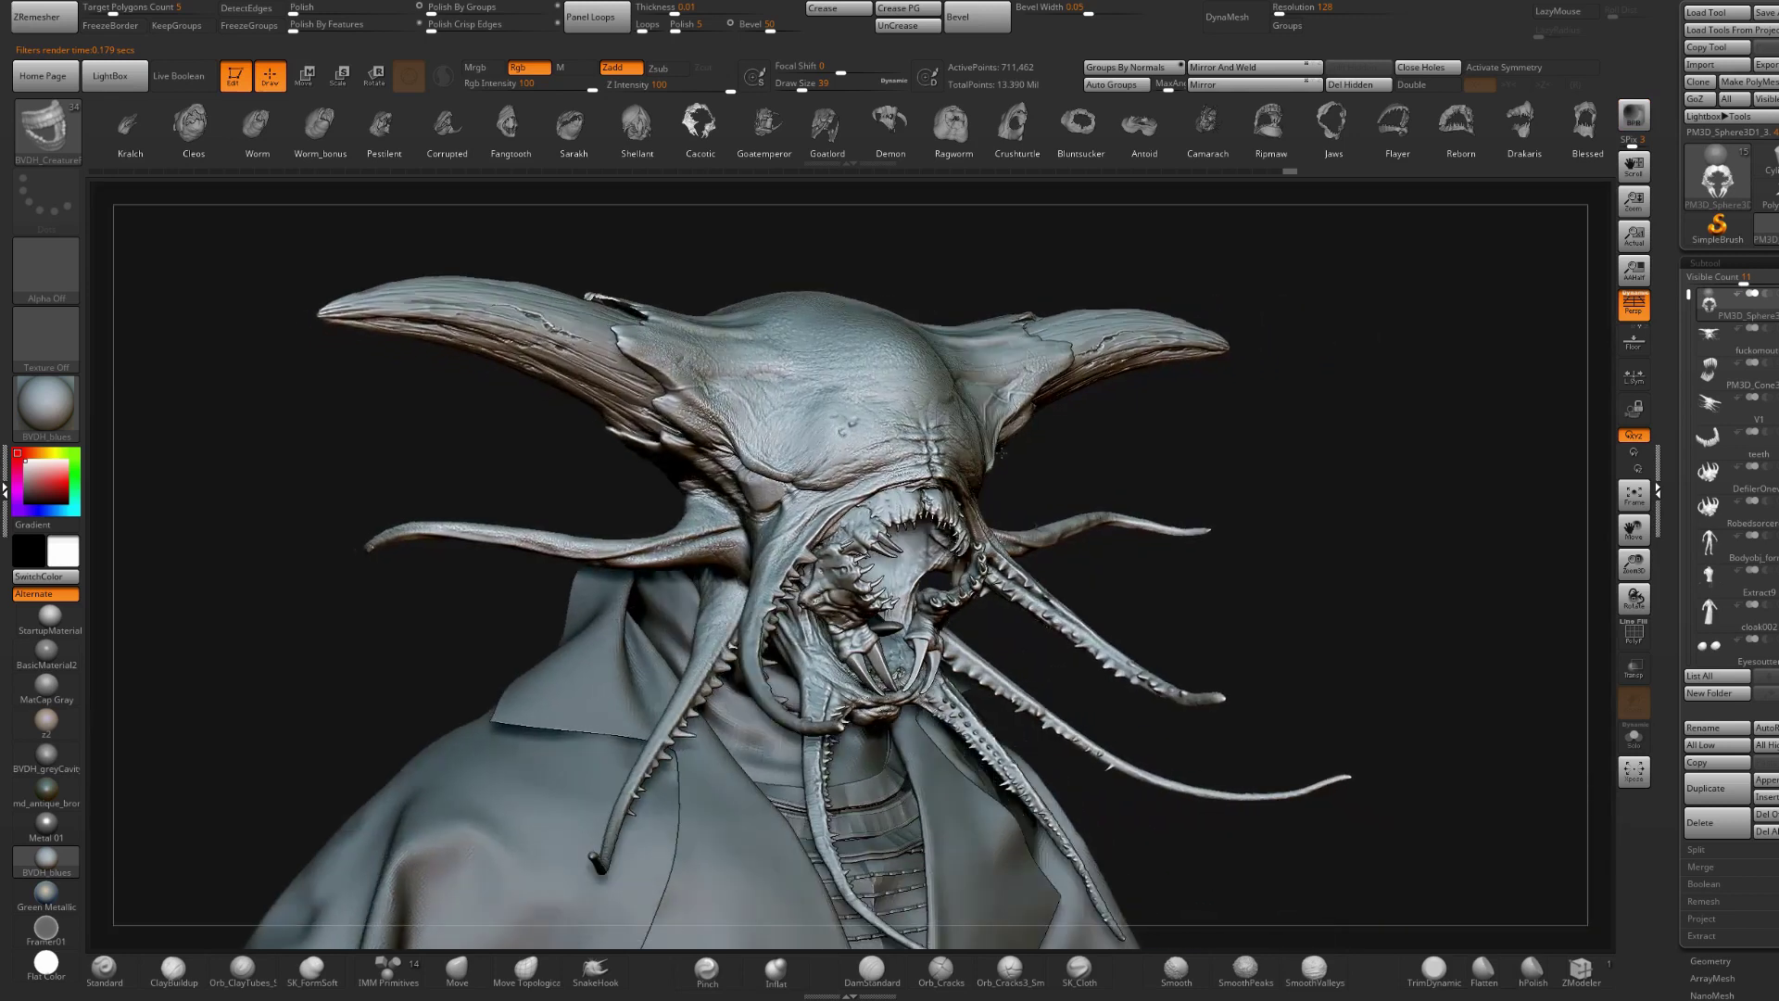
right_drag(982, 454, 928, 458)
key(w)
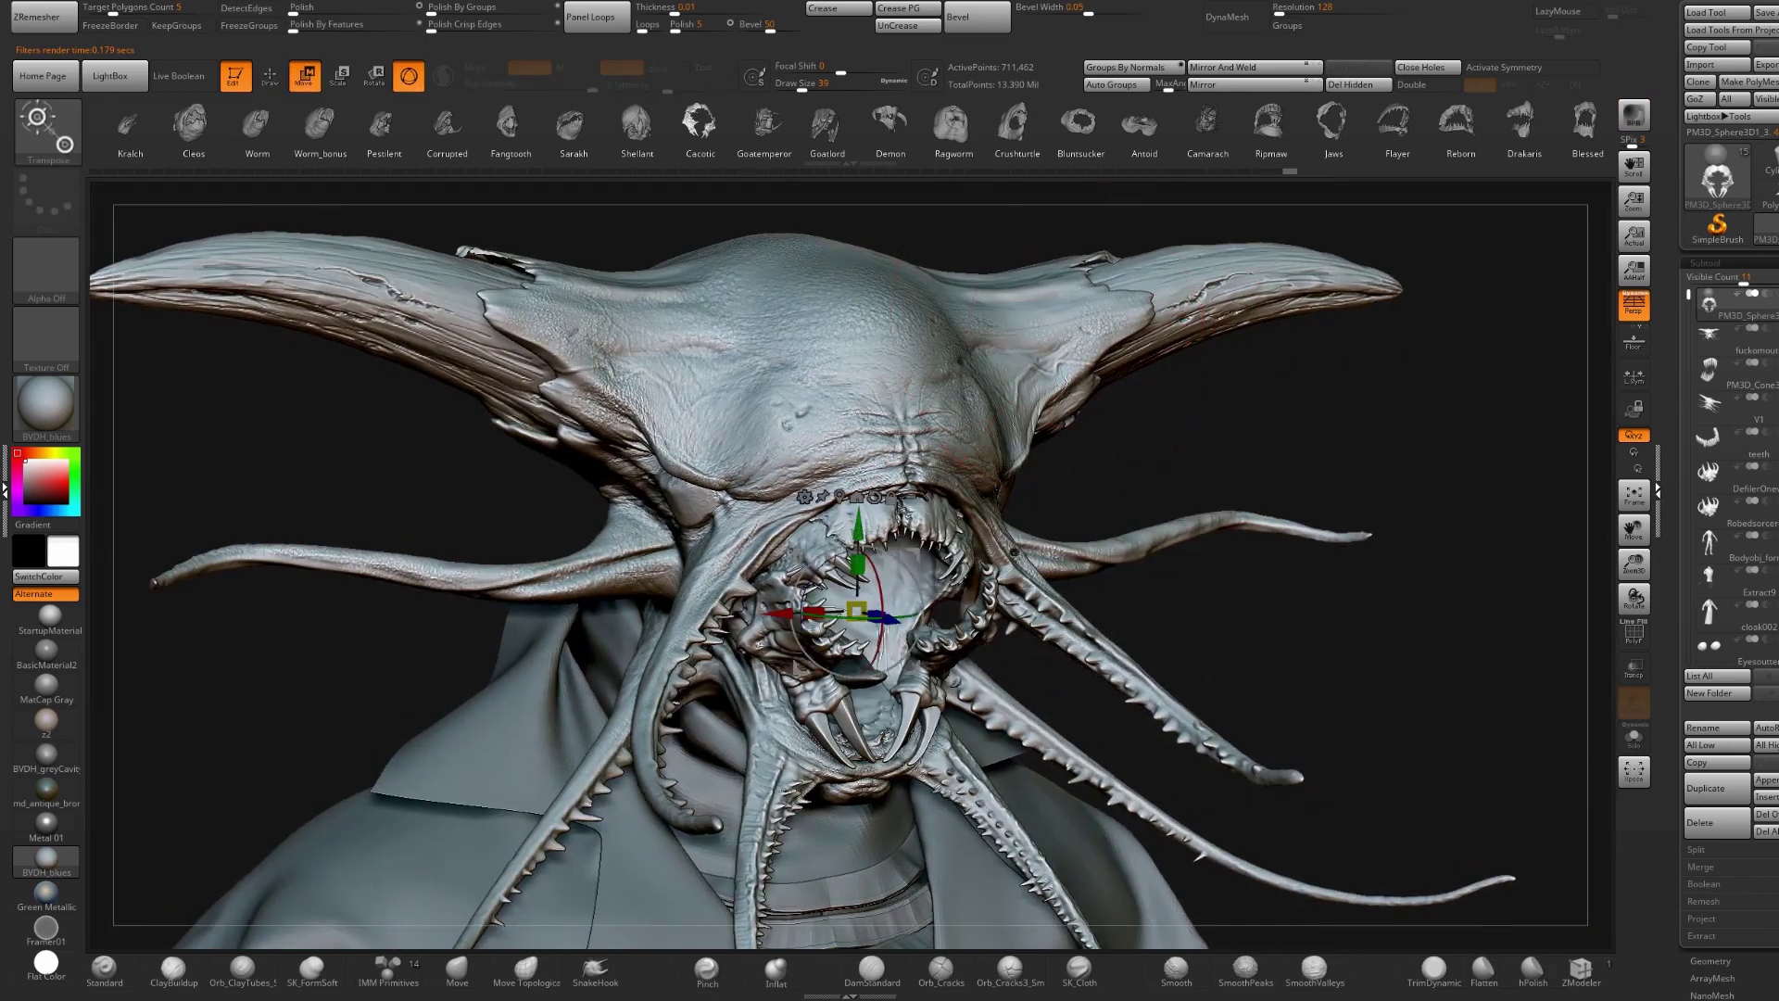
- Swap the Cacotic head for Ragworm and position it so its rounded mouth projects from the face opening
click(769, 133)
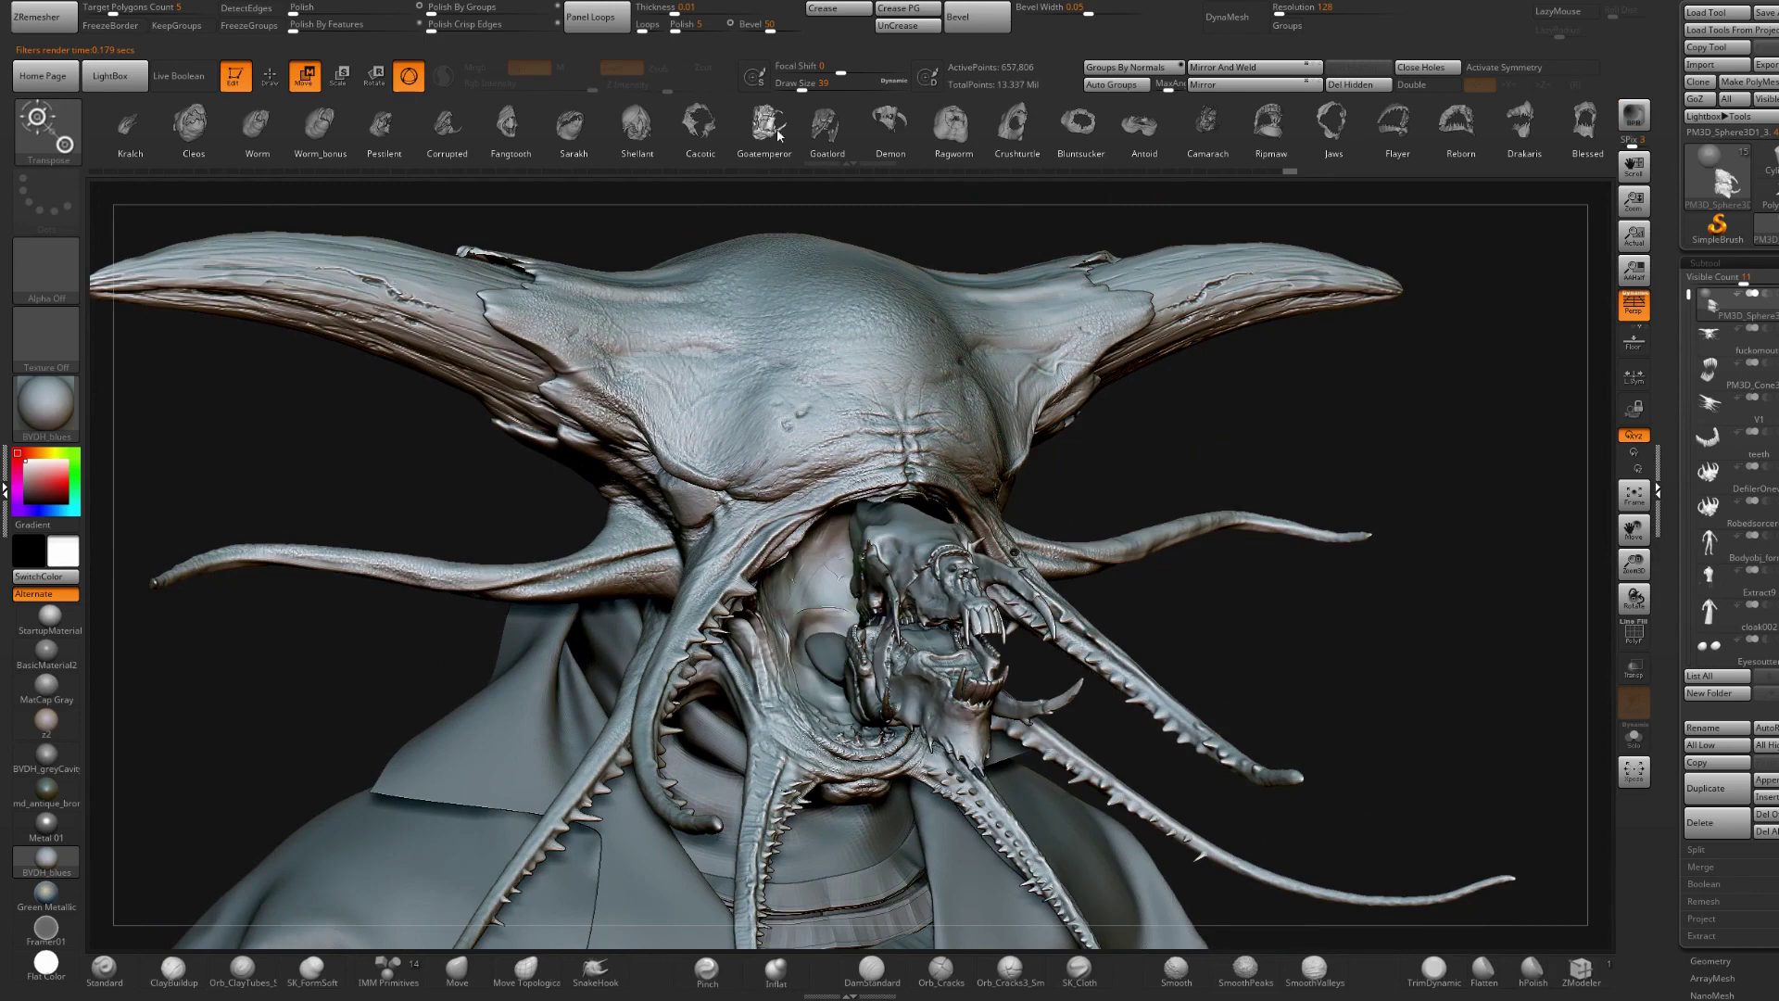
click(960, 132)
drag(890, 600, 844, 630)
right_drag(845, 630, 968, 630)
drag(899, 615, 930, 617)
drag(877, 532, 882, 510)
key(q)
mouse_move(1040, 544)
right_down()
mouse_move(907, 560)
mouse_move(880, 534)
mouse_move(945, 521)
mouse_move(1153, 298)
mouse_move(1157, 398)
right_up()
key(w)
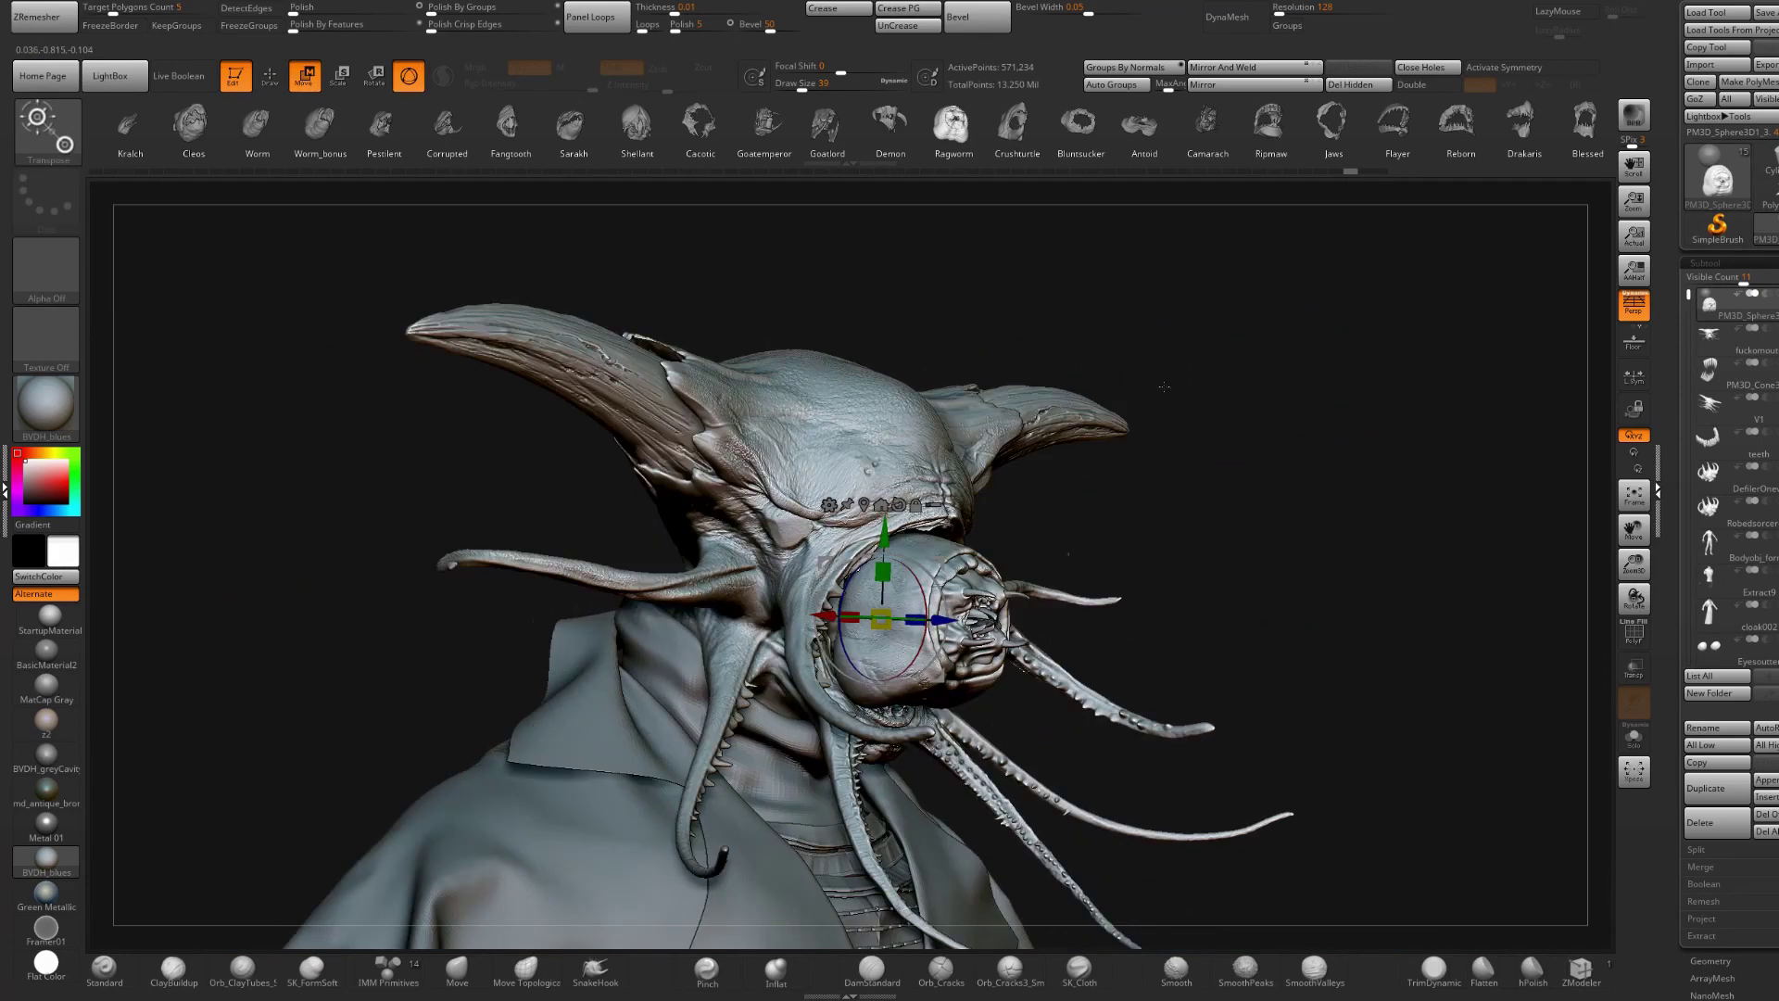
- Swap the Ragworm head for Bluntsucker and inspect its toothed ring mouth from the front and three-quarter view
click(1092, 131)
right_drag(1065, 538, 887, 557)
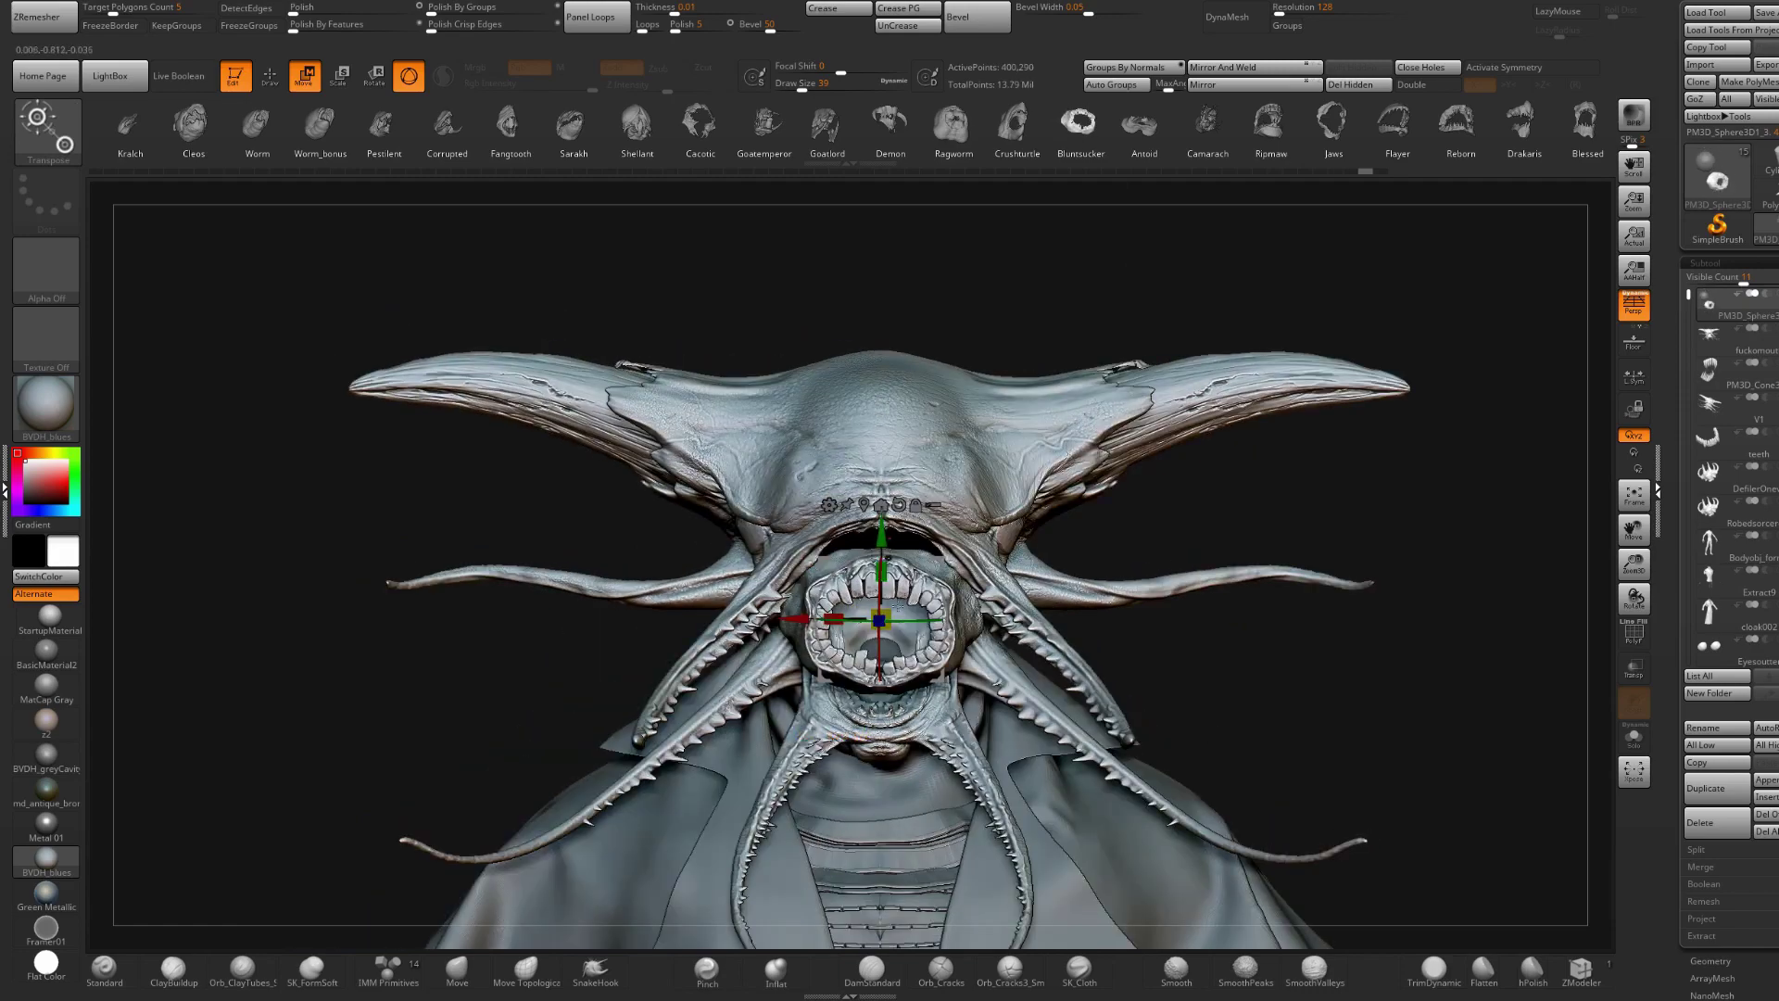
key(q)
mouse_move(913, 598)
right_down()
mouse_move(1041, 504)
mouse_move(971, 546)
mouse_move(1158, 548)
mouse_move(848, 500)
mouse_move(973, 486)
mouse_move(1112, 527)
right_up()
key(e)
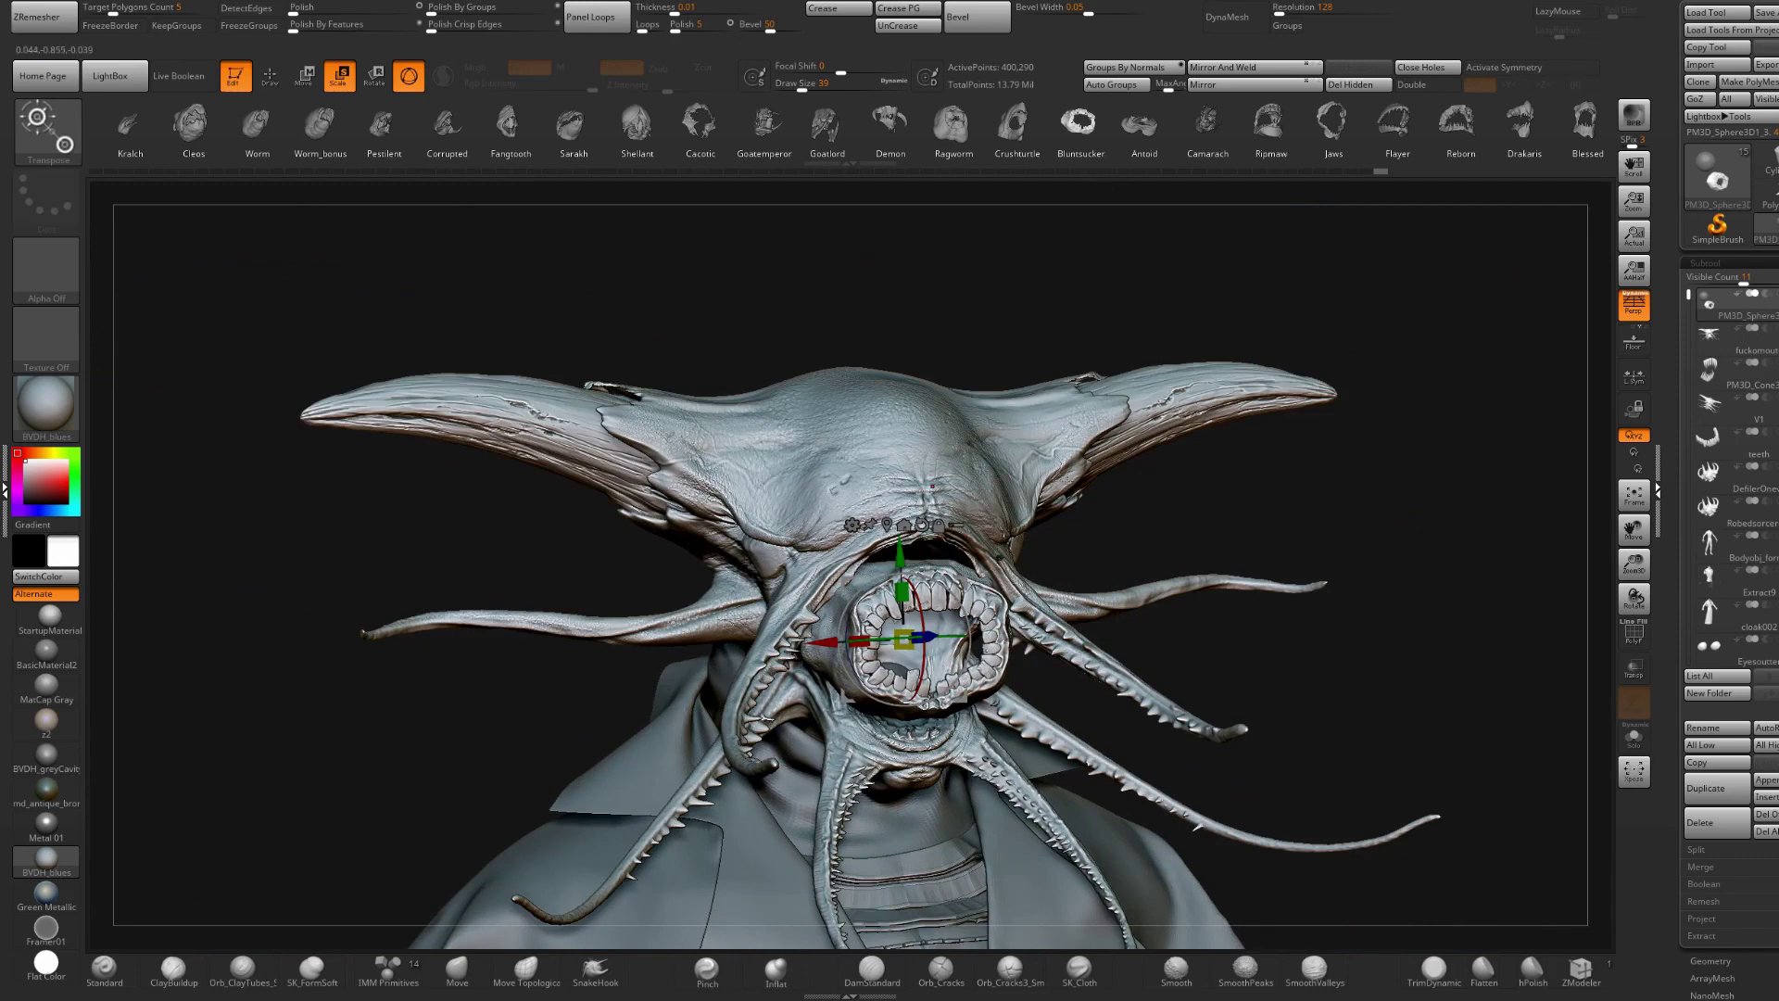
- Try to reshape the edges of the horned head's face opening around the Bluntsucker mouth with the Move brush
alt+click(913, 445)
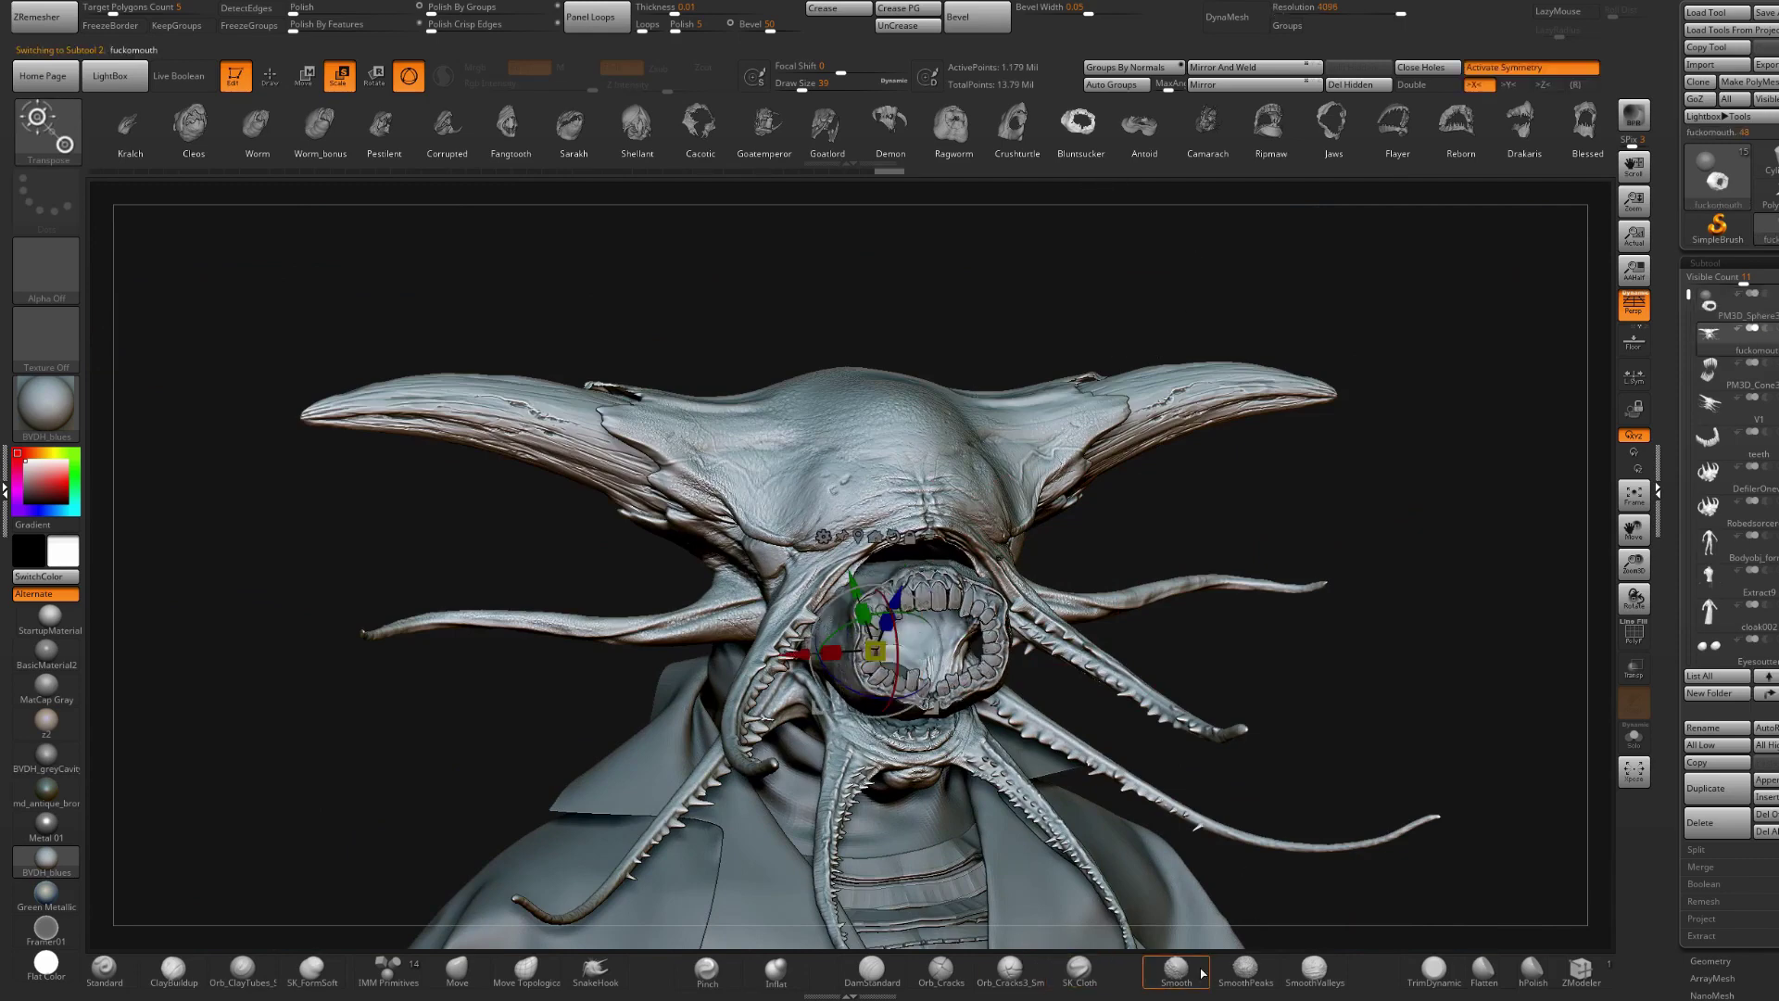
click(458, 968)
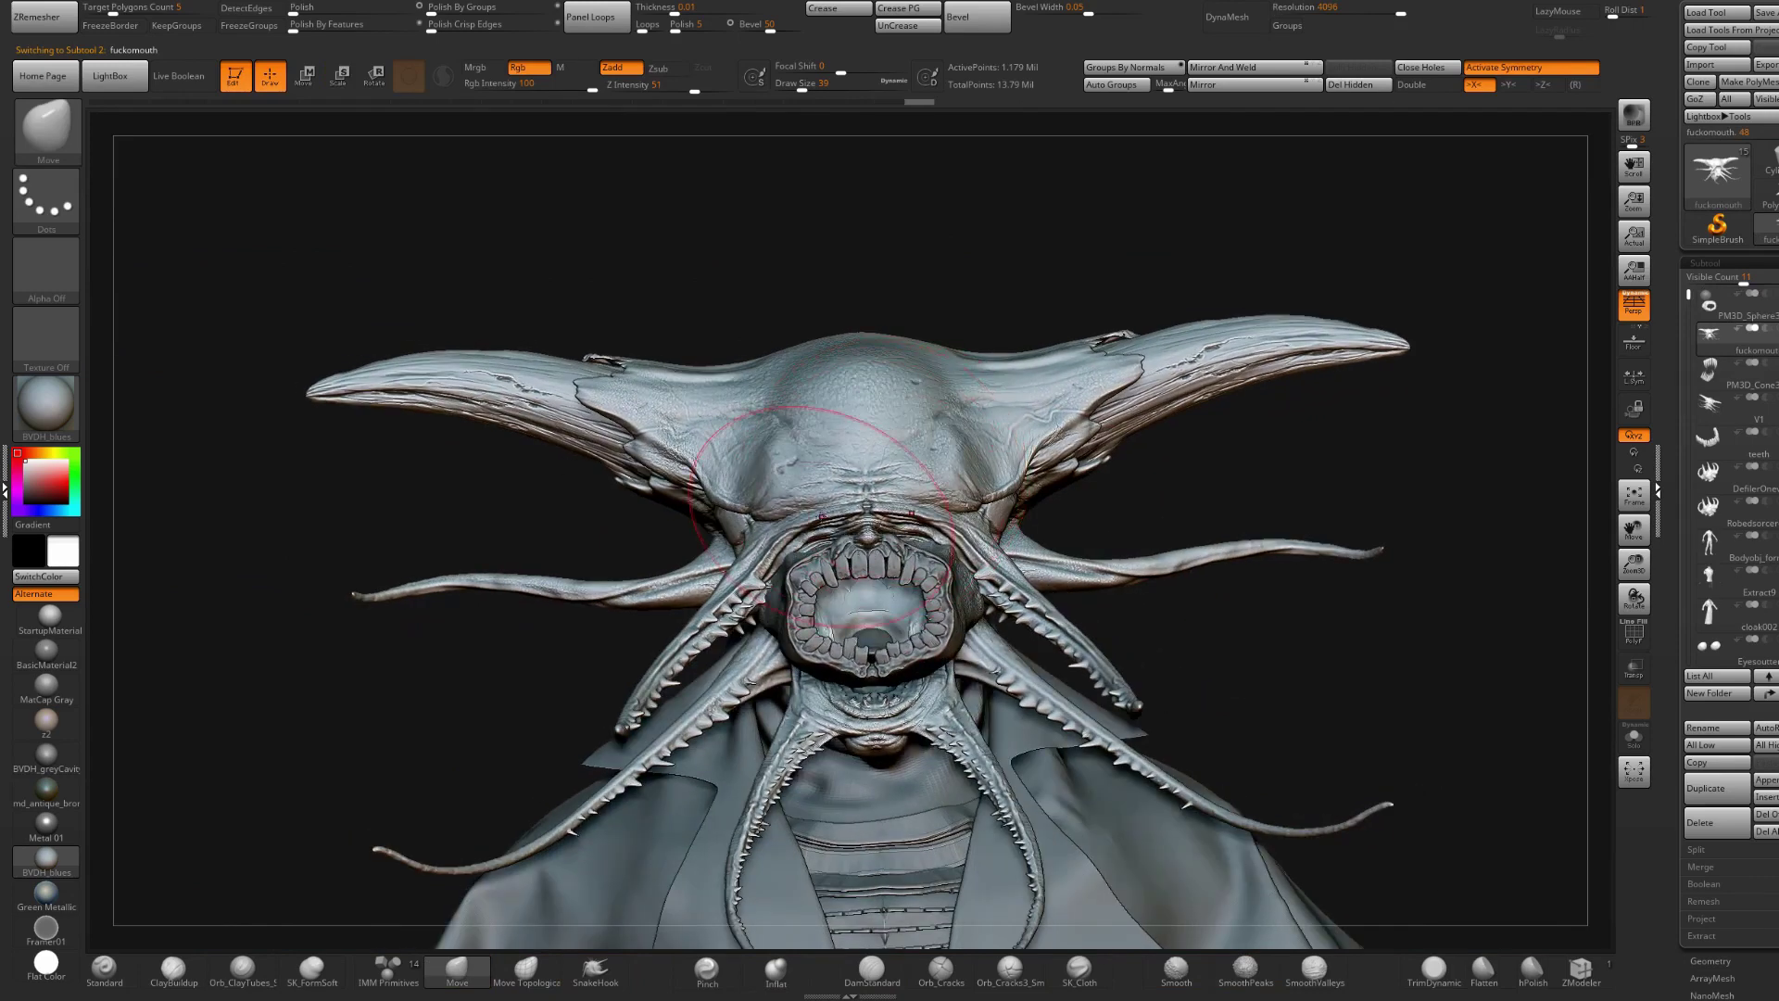
drag(873, 507, 894, 533)
right_drag(880, 519, 993, 510)
right_drag(863, 631, 848, 622)
mouse_move(821, 704)
mouse_down()
mouse_move(870, 726)
mouse_move(878, 681)
mouse_up()
mouse_move(927, 592)
ctrl+right_down()
mouse_move(927, 500)
mouse_move(681, 504)
ctrl+right_up()
drag(927, 645, 939, 646)
right_drag(926, 619, 1098, 619)
- Undo the Move brush strokes made around the face opening
key(ctrl+z)
key(ctrl+z)
key(ctrl+z)
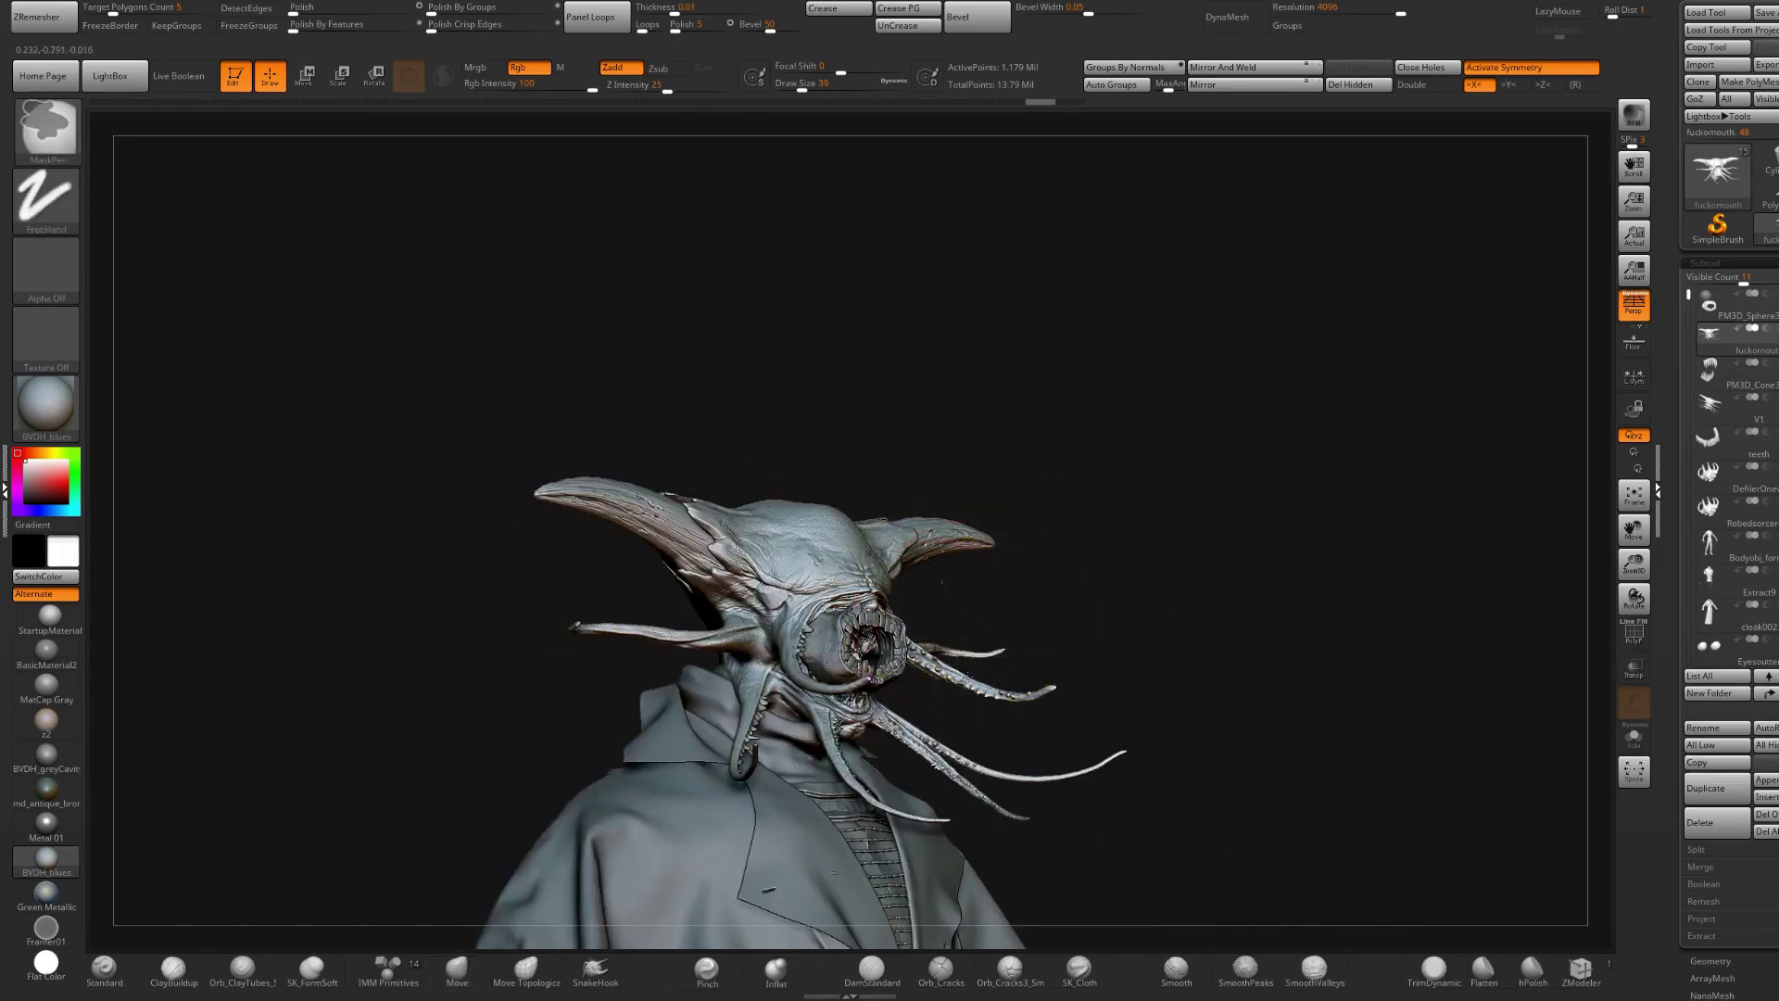
ctrl+right_drag(936, 635, 930, 700)
right_drag(965, 615, 927, 628)
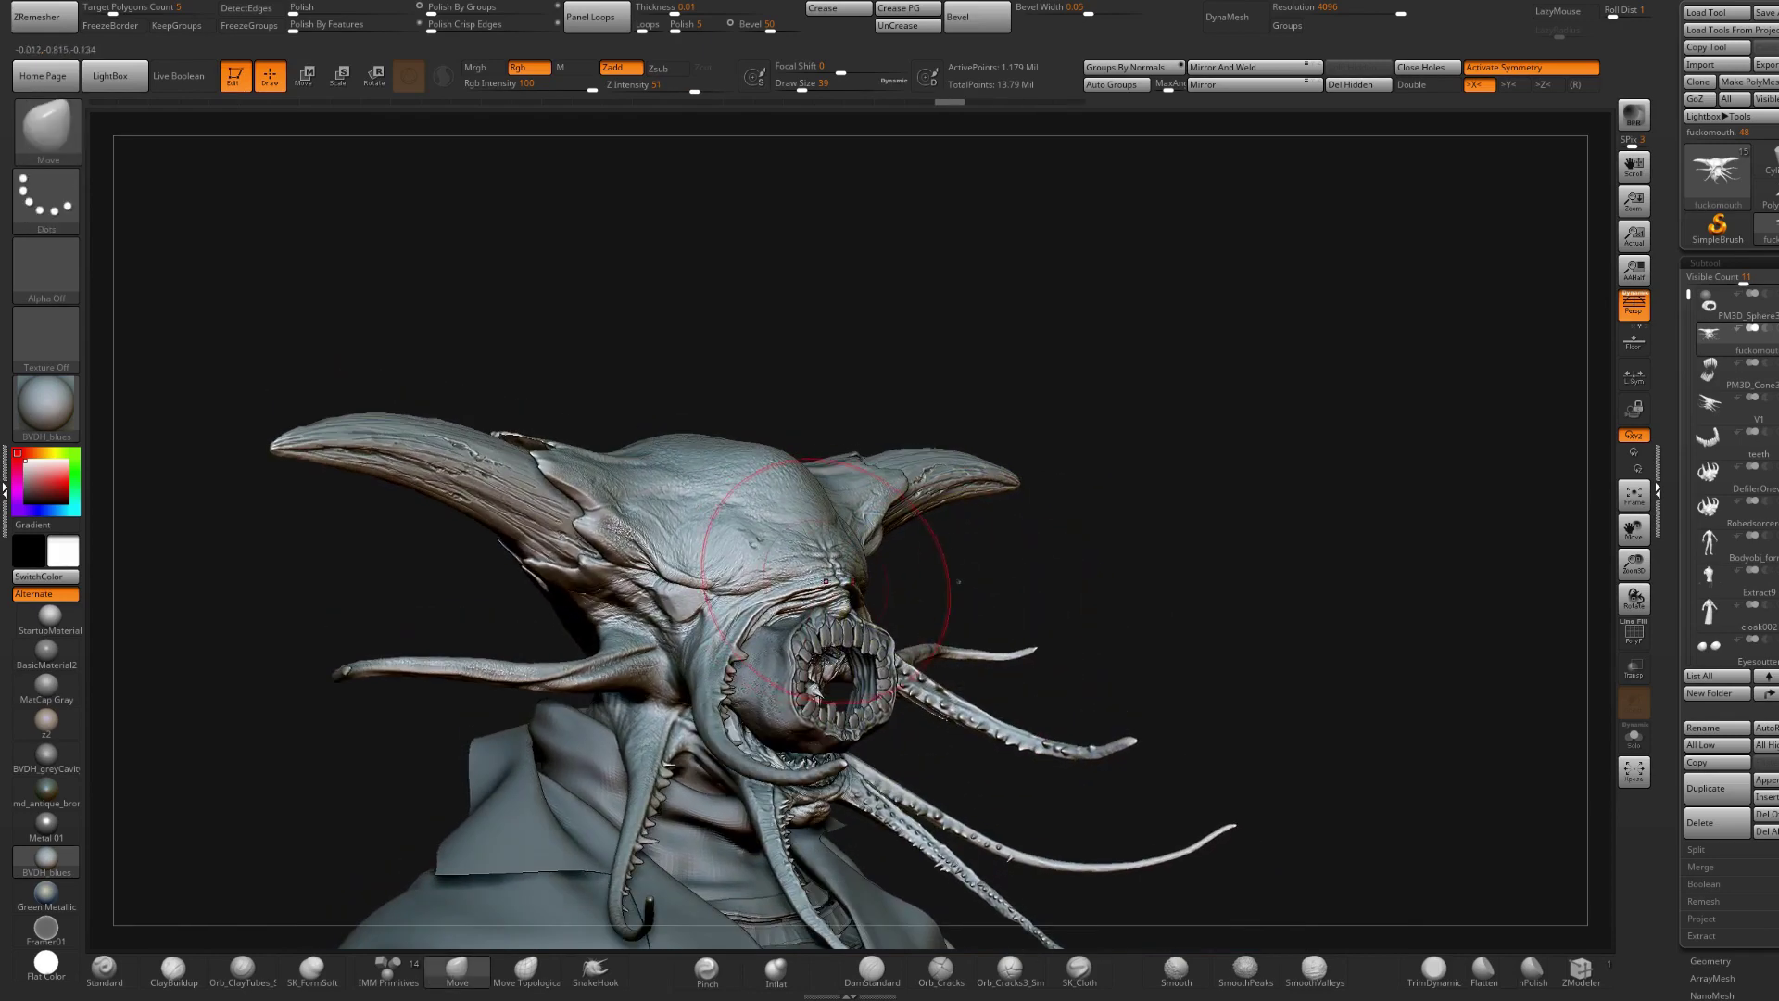
key(ctrl)
key(ctrl+z)
key(ctrl+z)
alt+right_drag(827, 582, 1039, 548)
key(ctrl+z)
key(ctrl+z)
key(ctrl+z)
key(ctrl+z)
- Reselect the inserted Bluntsucker head and choose the BVDH_Creature insert-mesh brush to bring back the head set
alt+click(975, 583)
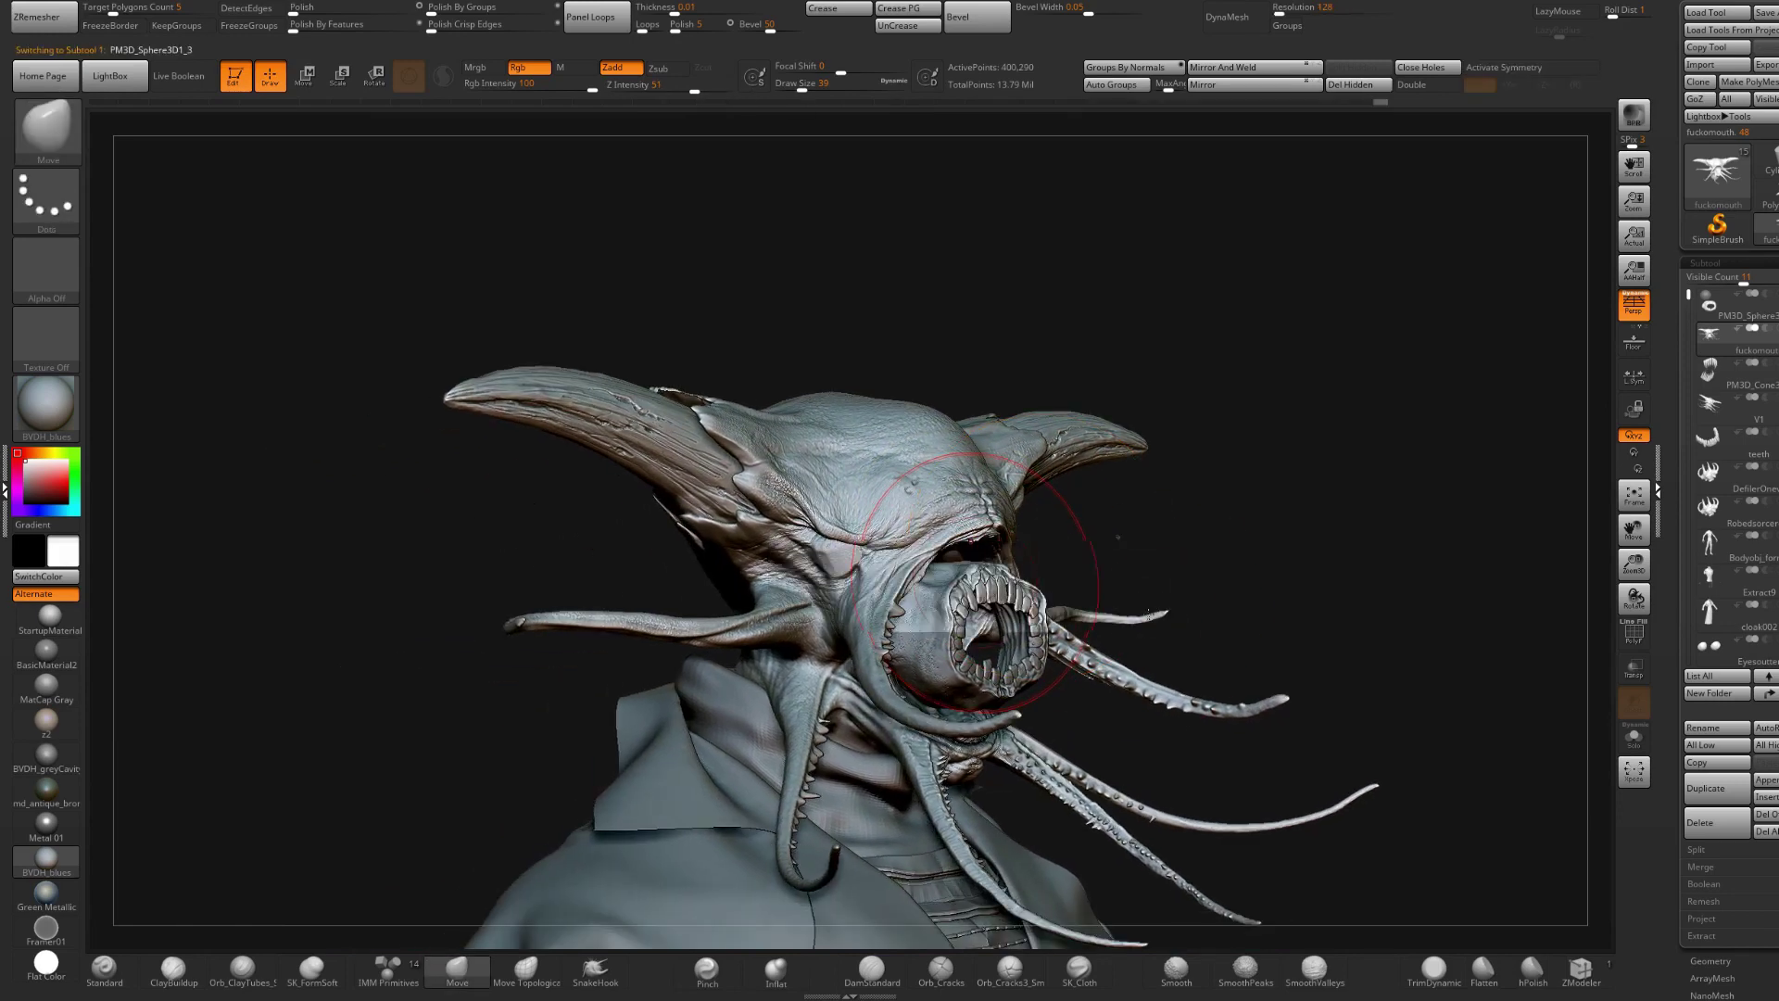
key(w)
click(35, 137)
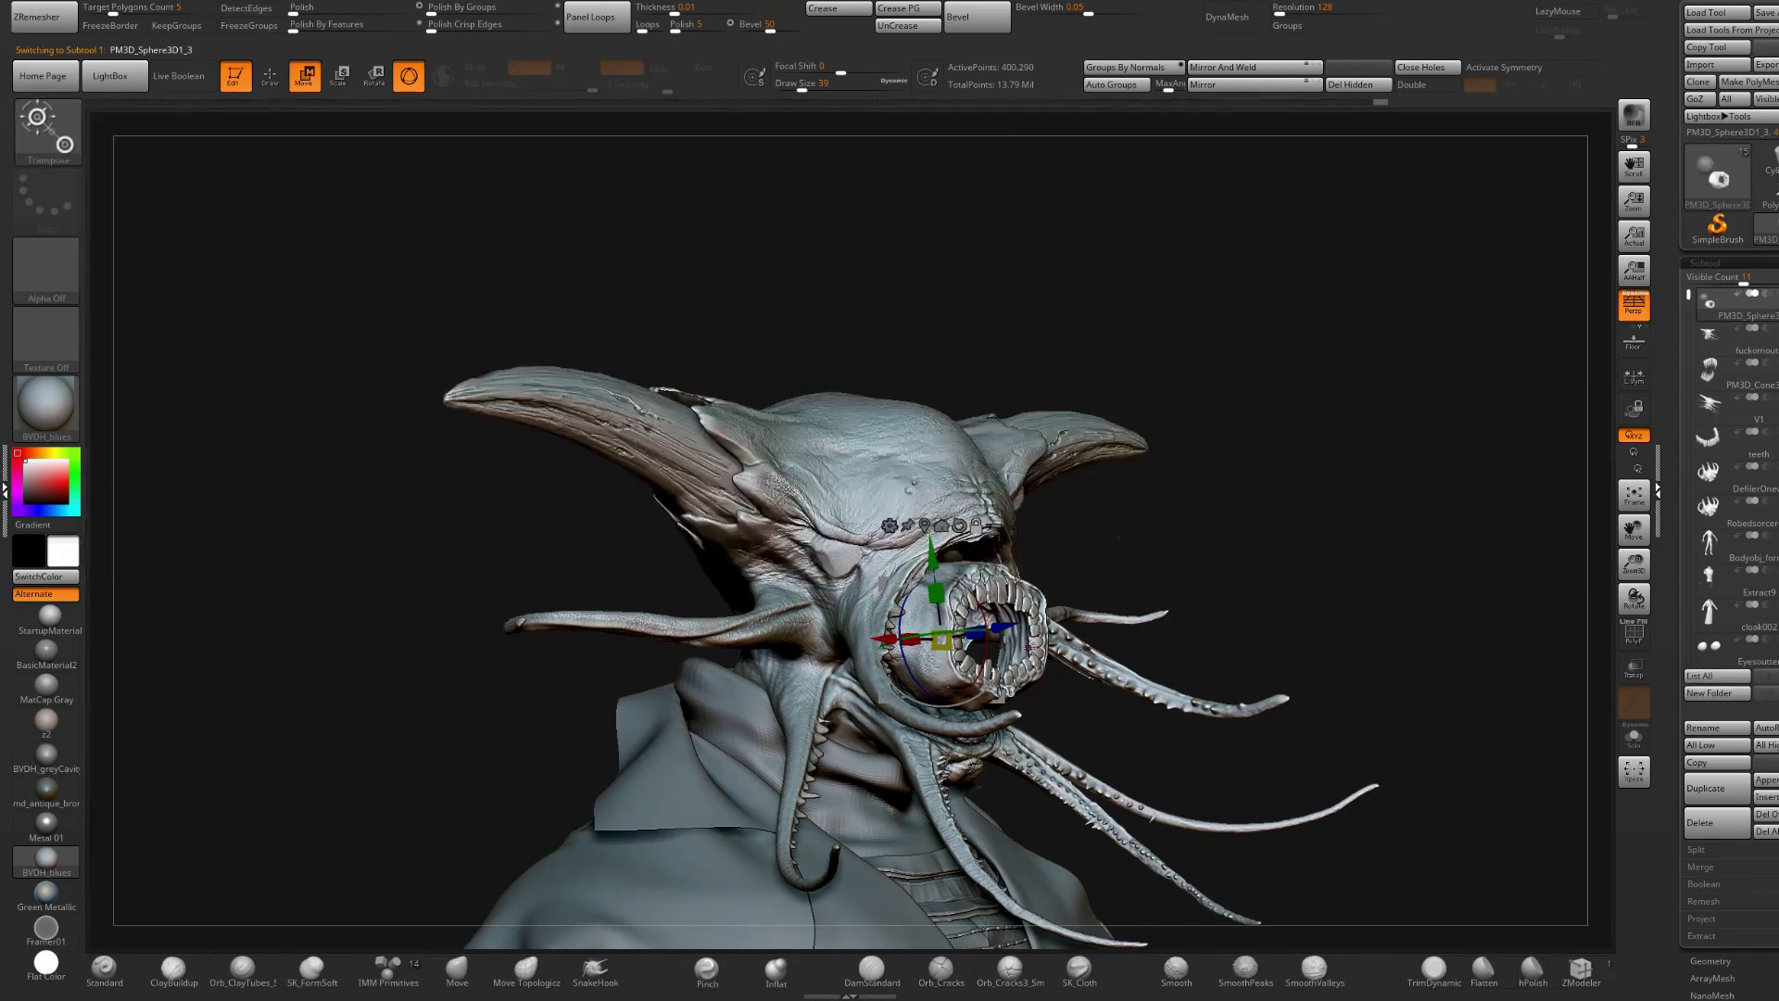
drag(942, 639, 1030, 648)
click(57, 148)
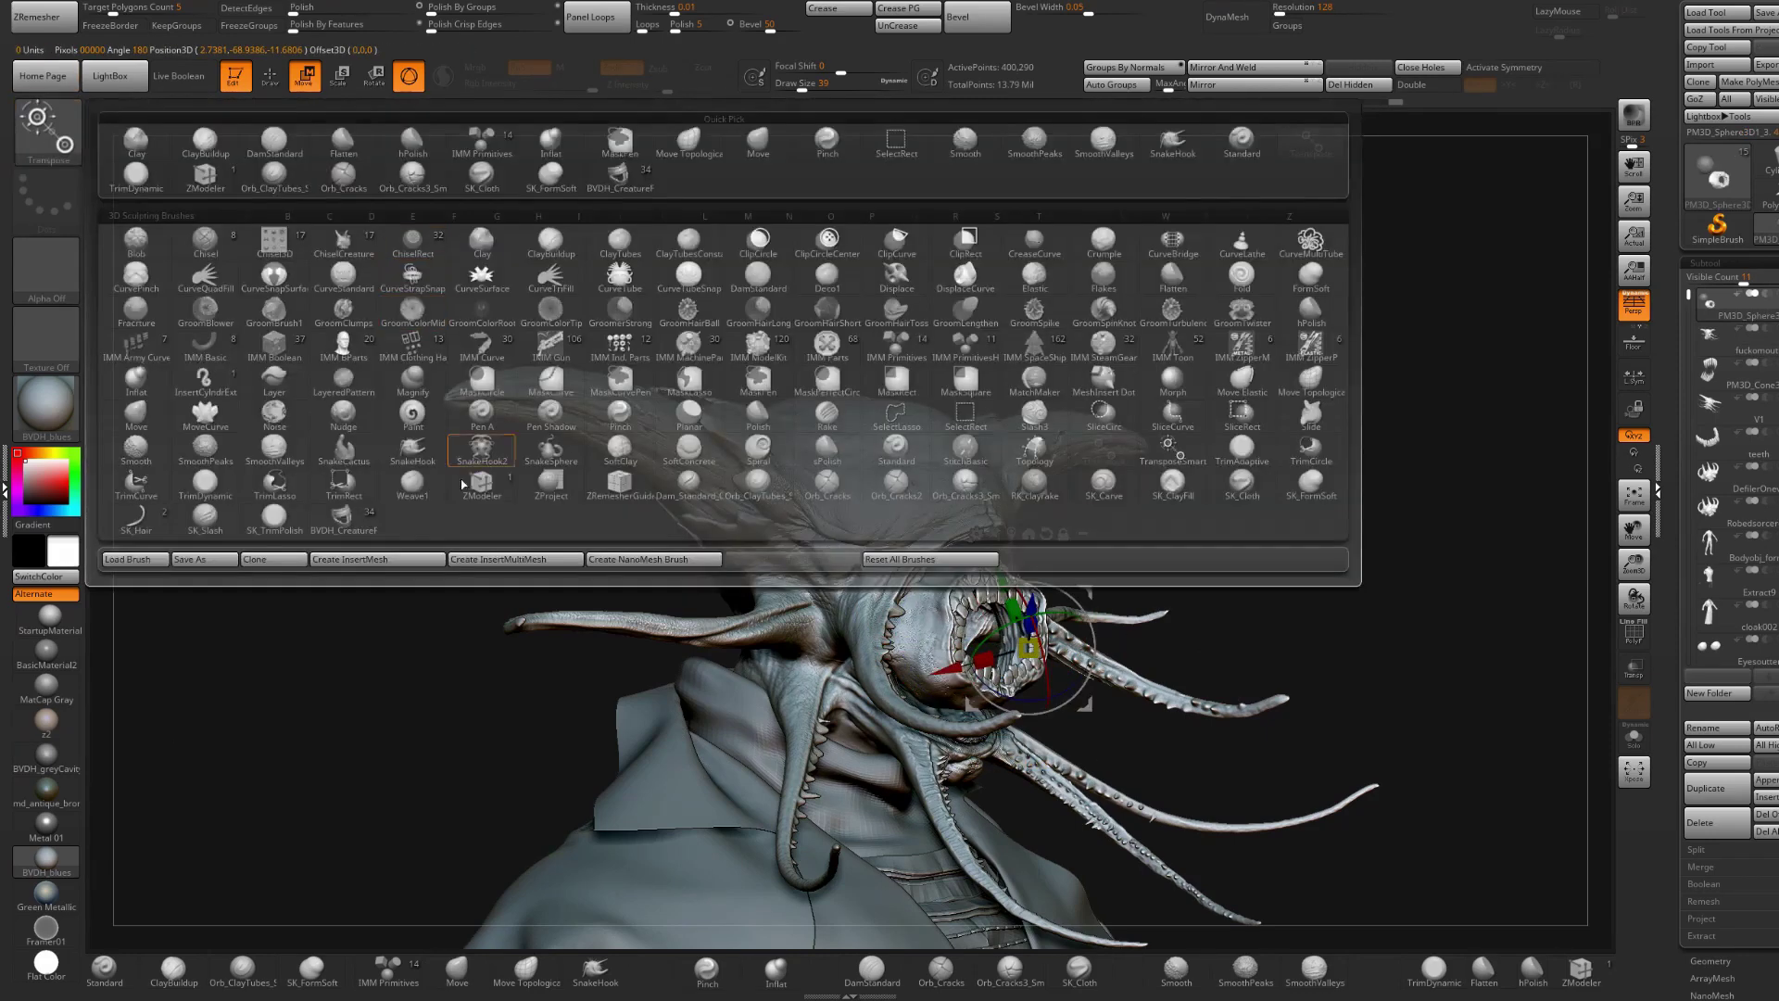
click(343, 519)
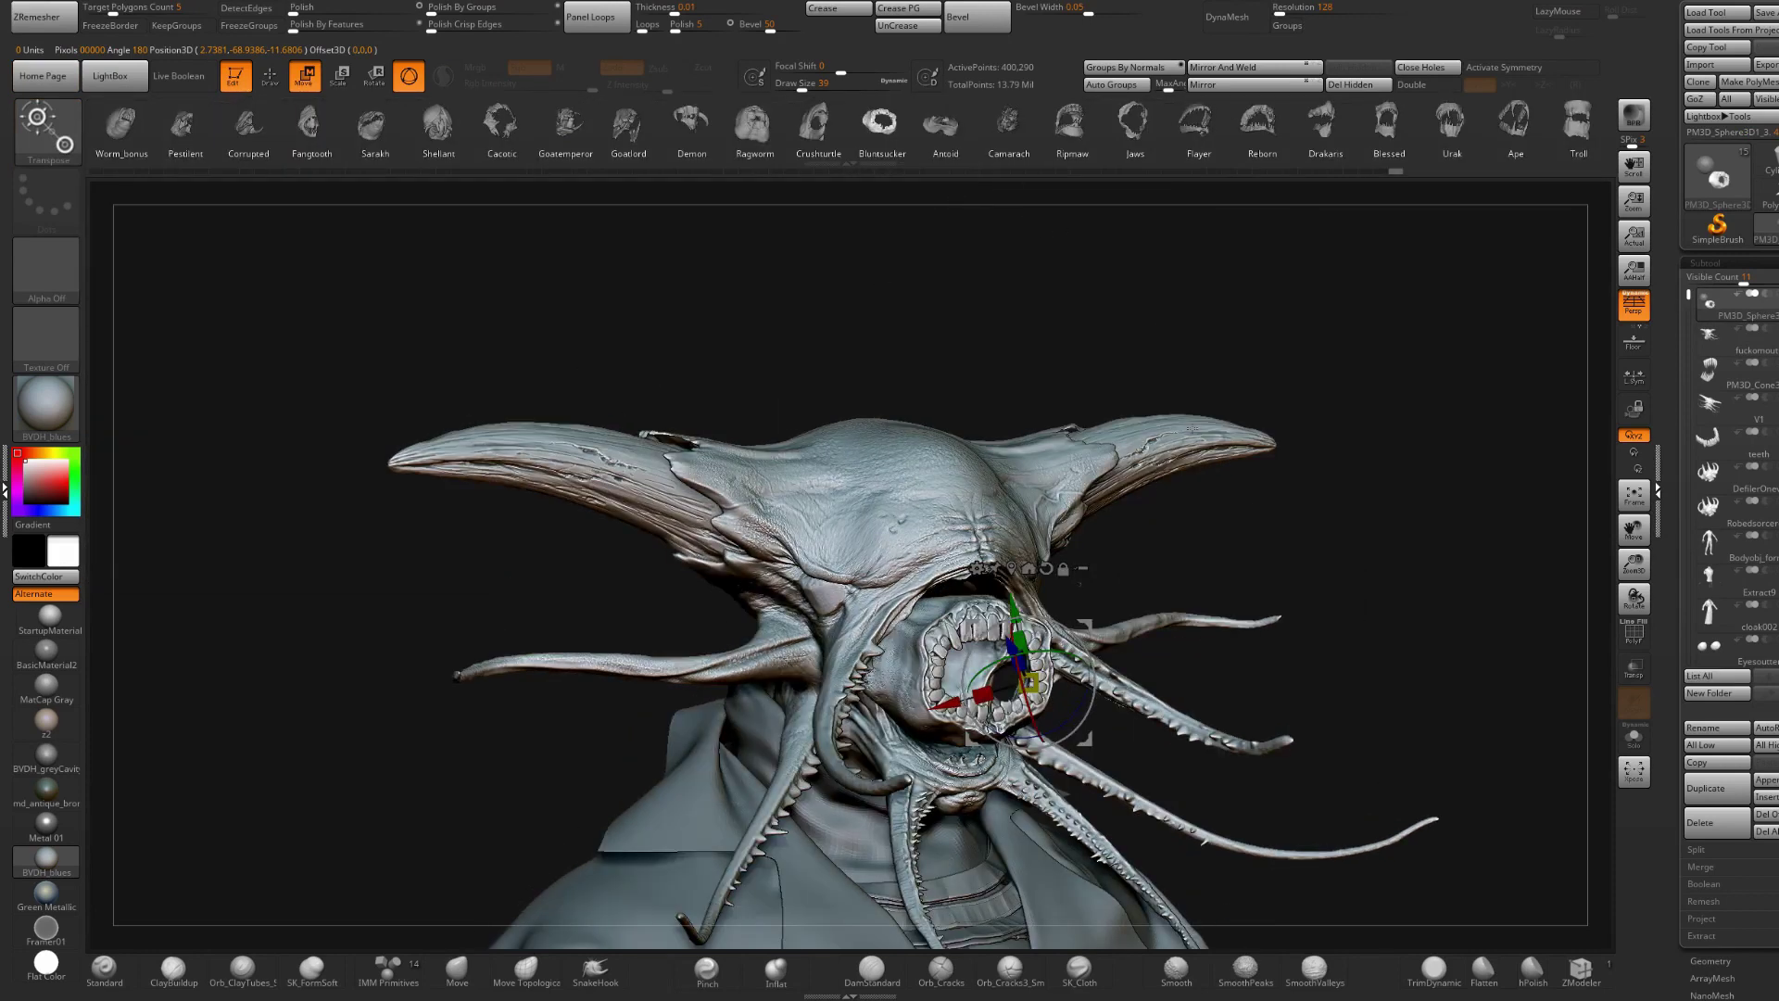
- Swap the Bluntsucker head for Antoid, centre it in the face opening and activate X symmetry
alt+drag(1291, 481, 1276, 403)
click(945, 125)
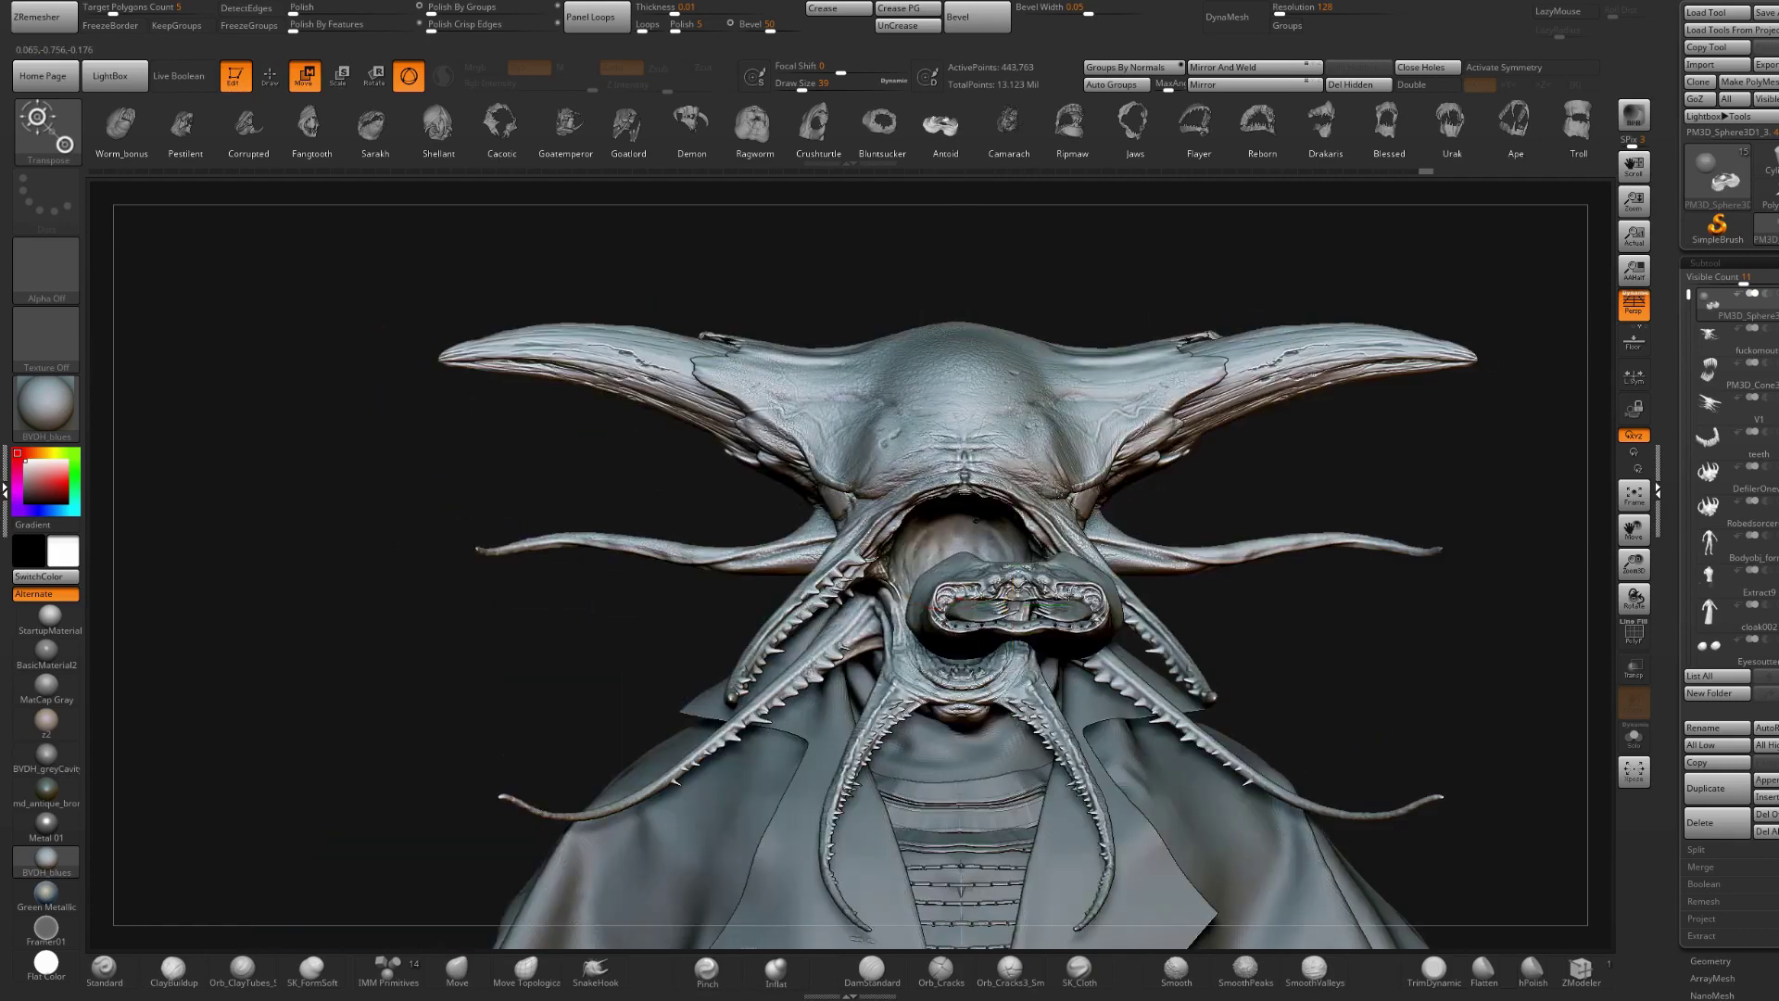
key(y)
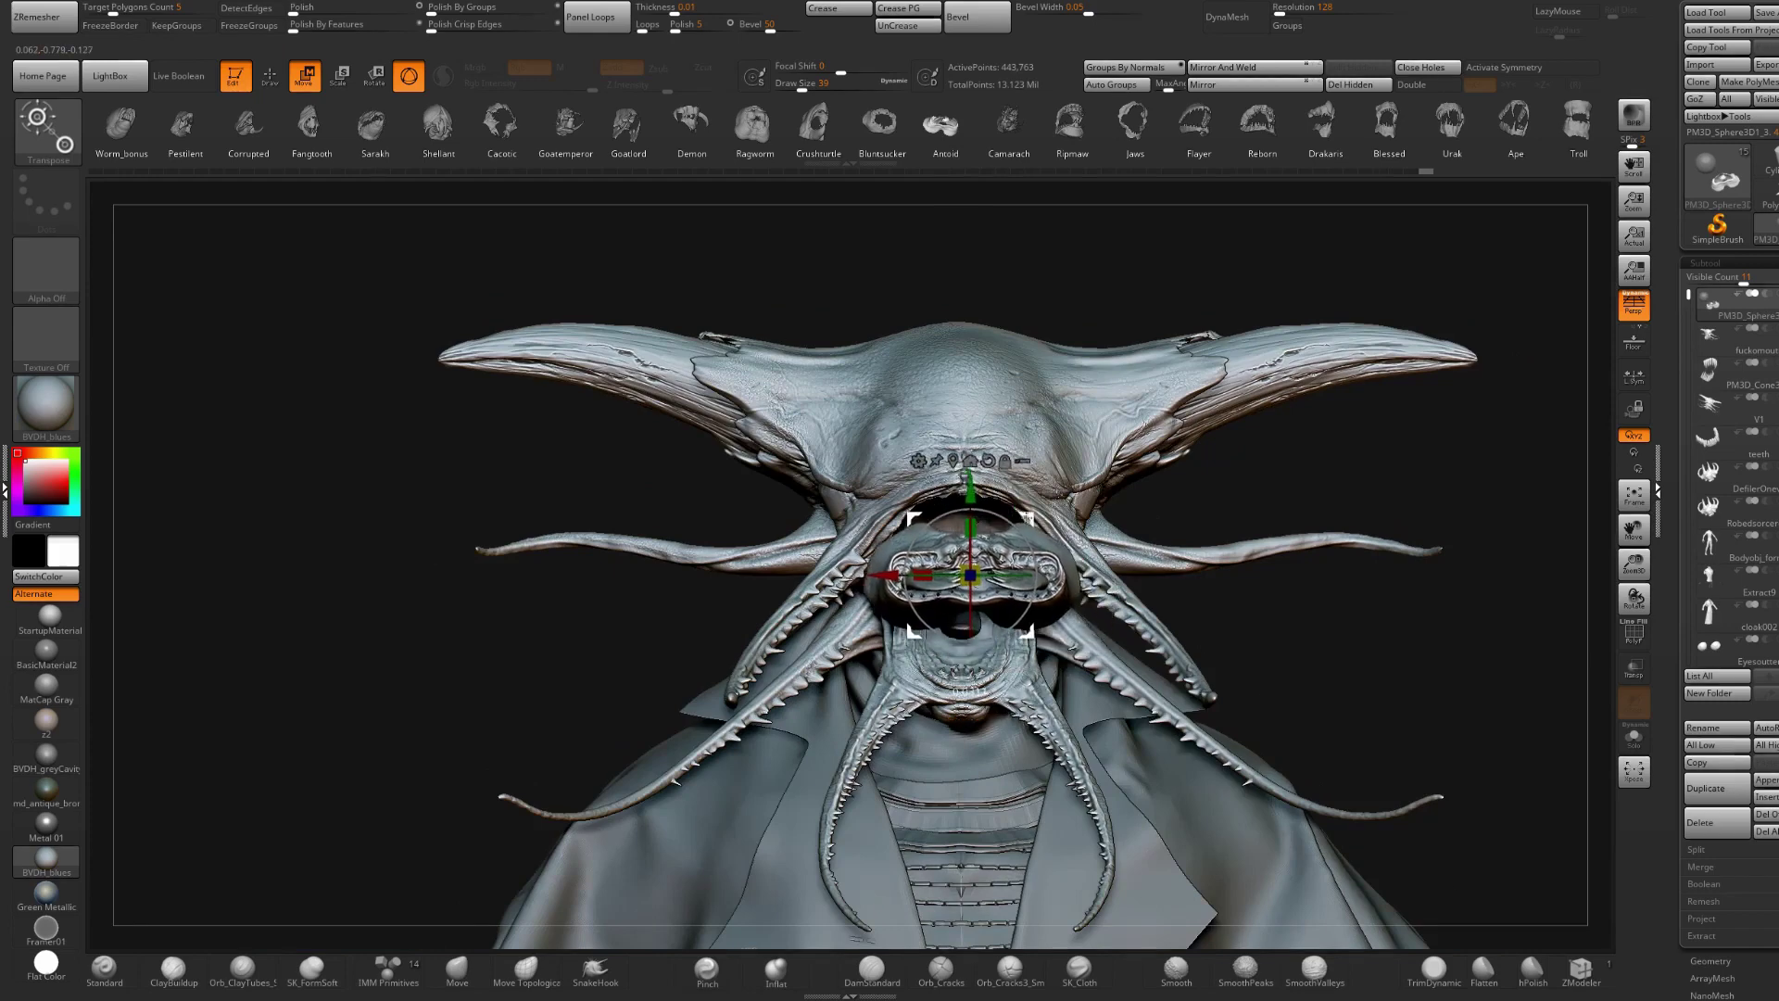
key(x)
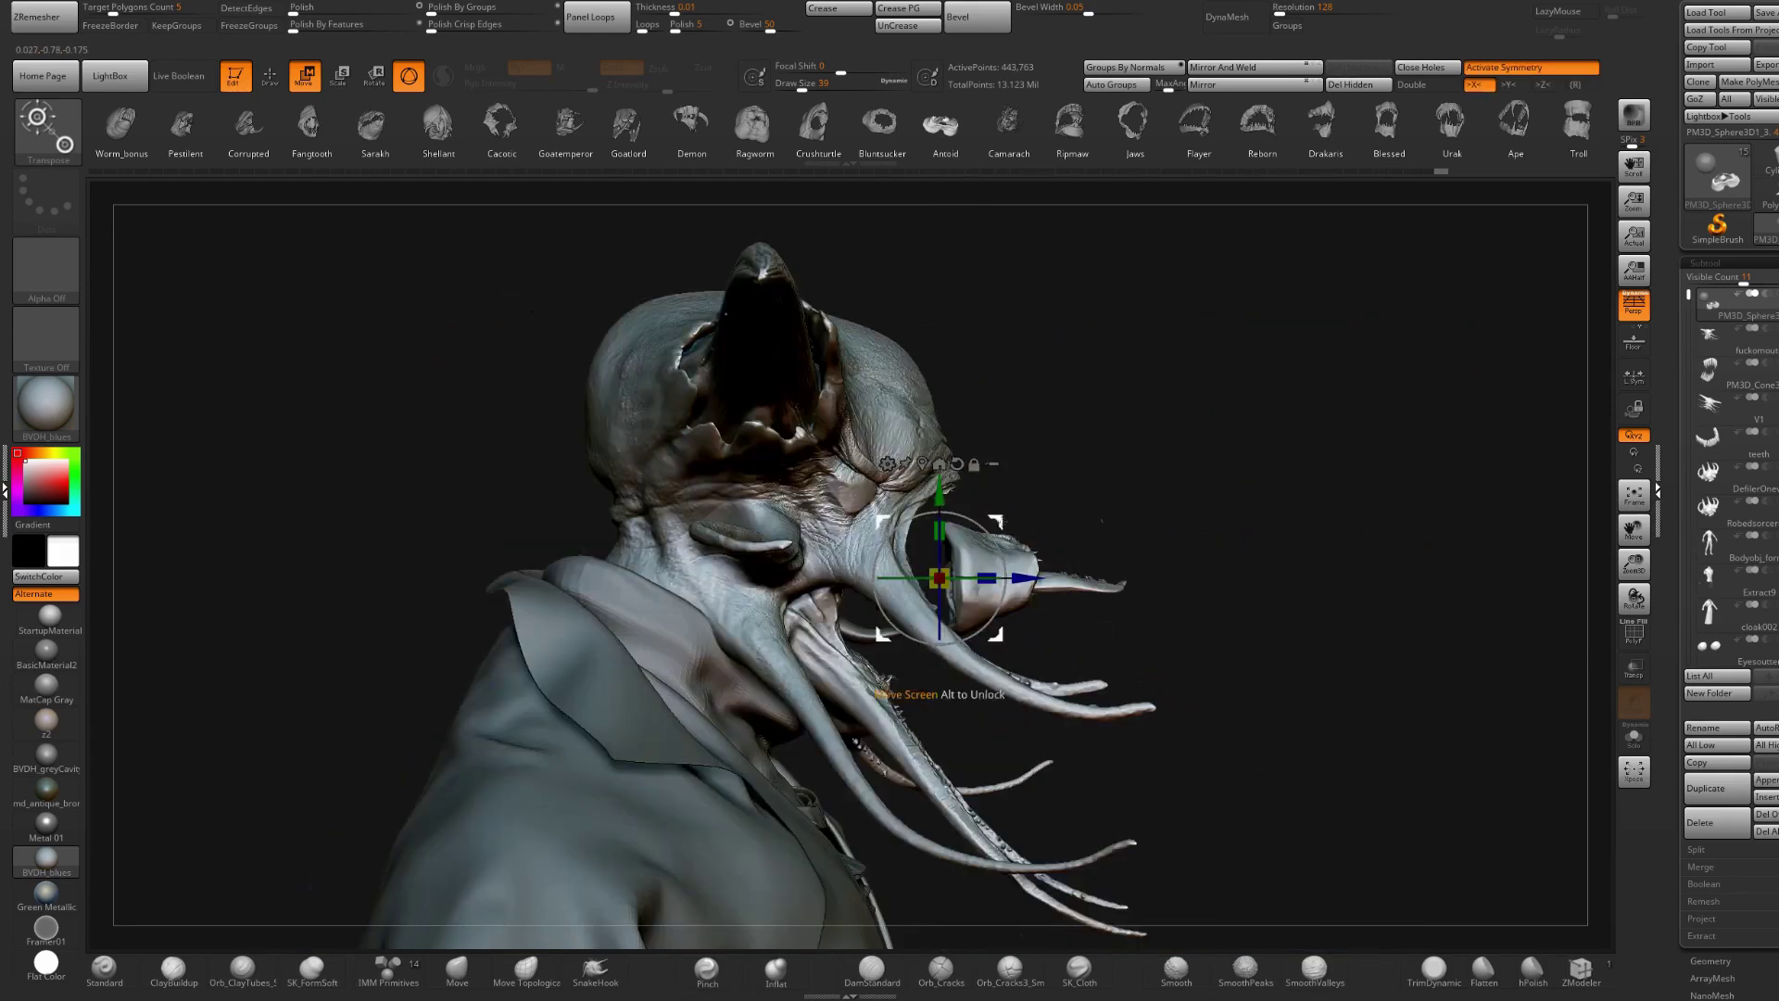
- Try enlarging, tilting and lowering the Antoid head so its mandibles cover the front of the face
drag(996, 634, 935, 560)
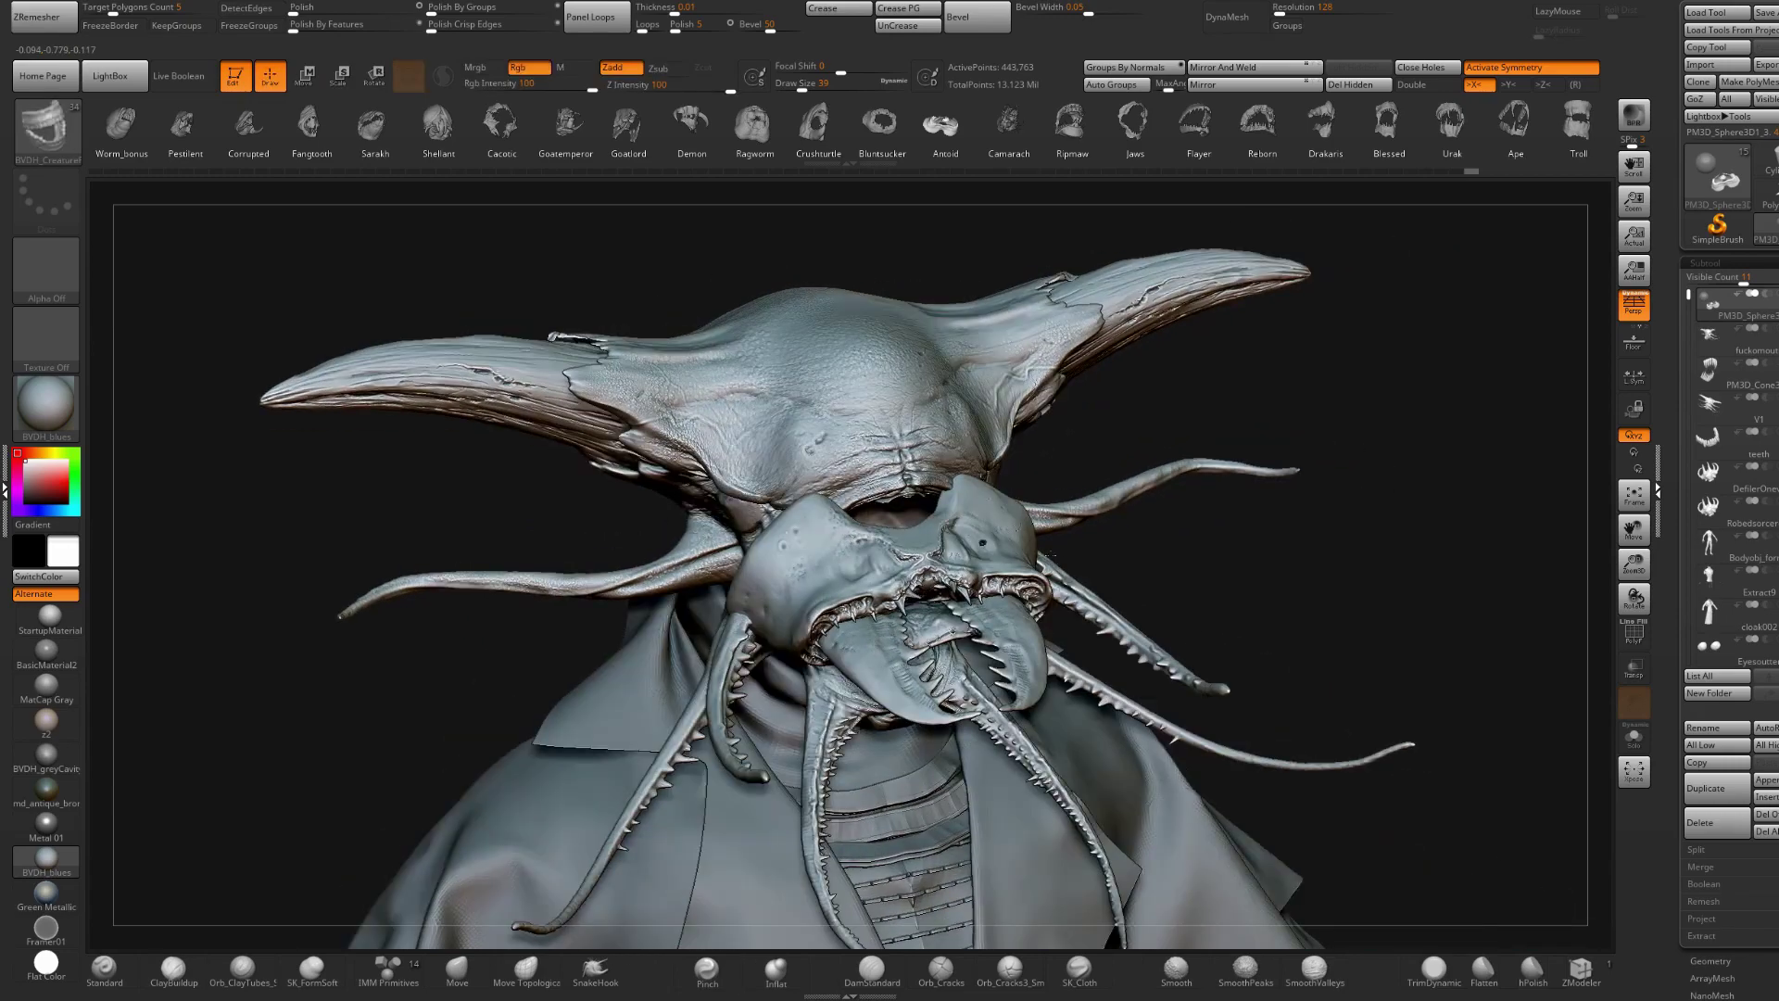
key(w)
drag(877, 514, 875, 542)
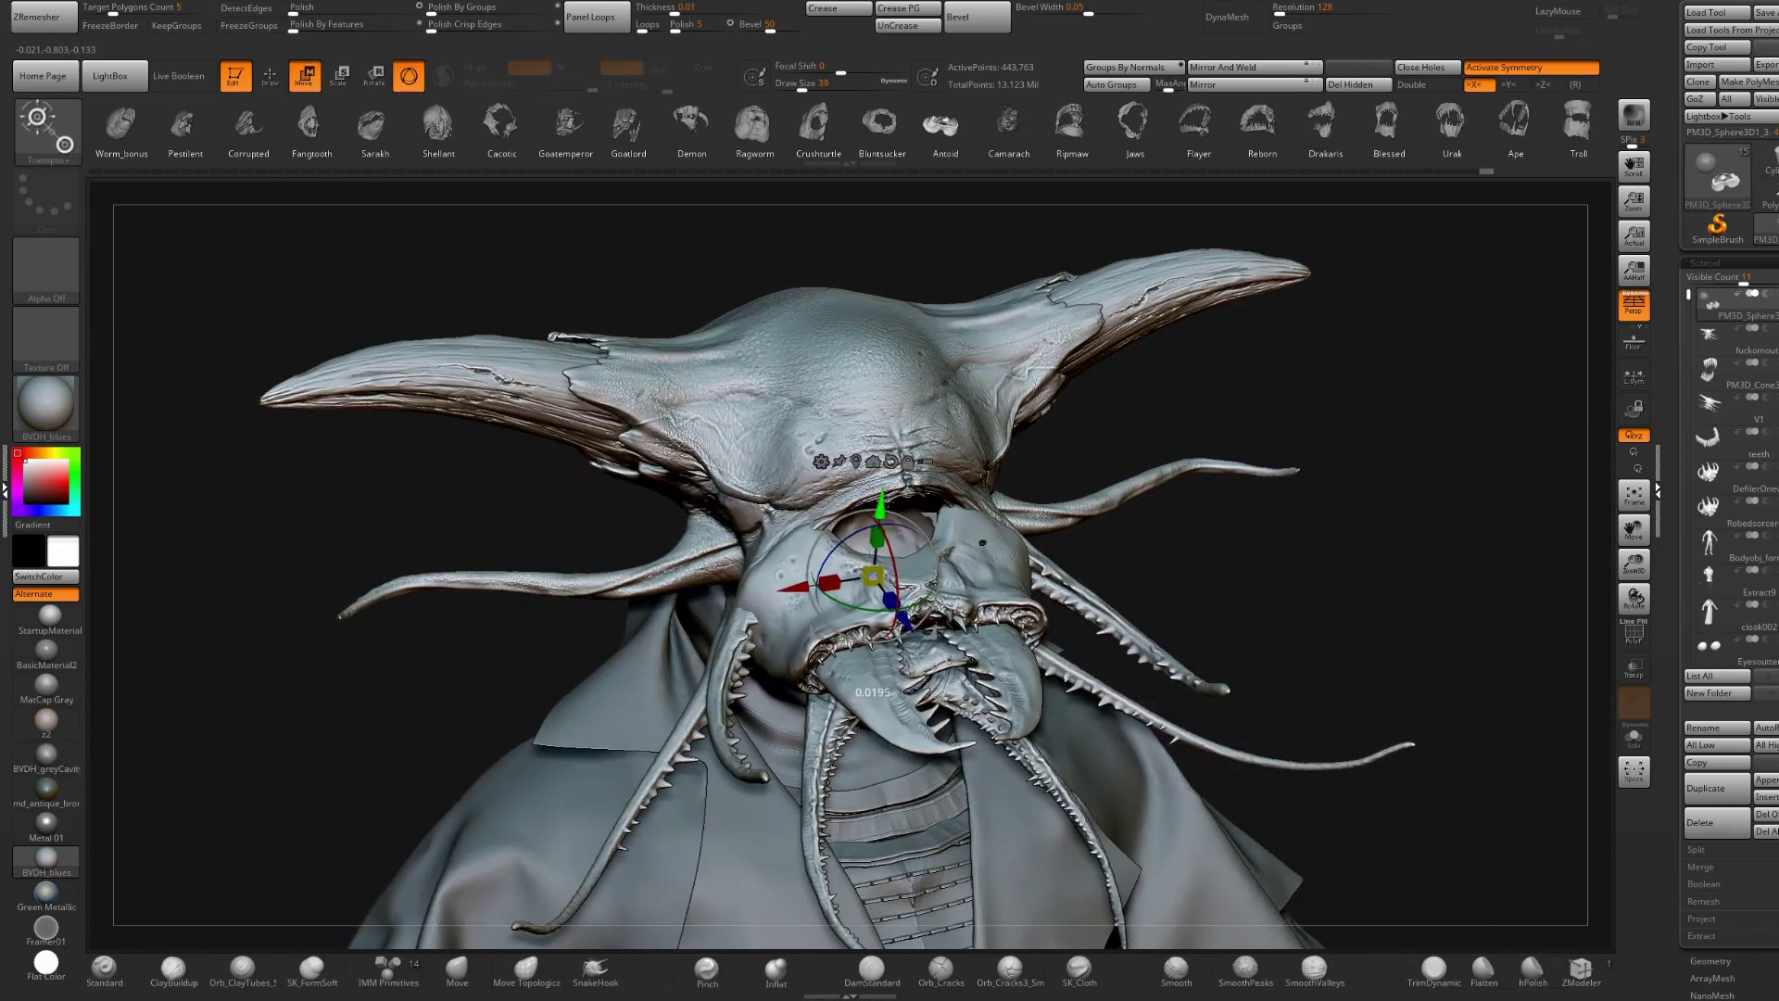
drag(920, 624, 823, 520)
key(ctrl+z)
- Try the Camarach head in place of Antoid, then swap it for Ripmaw and set it back into the face
click(1010, 127)
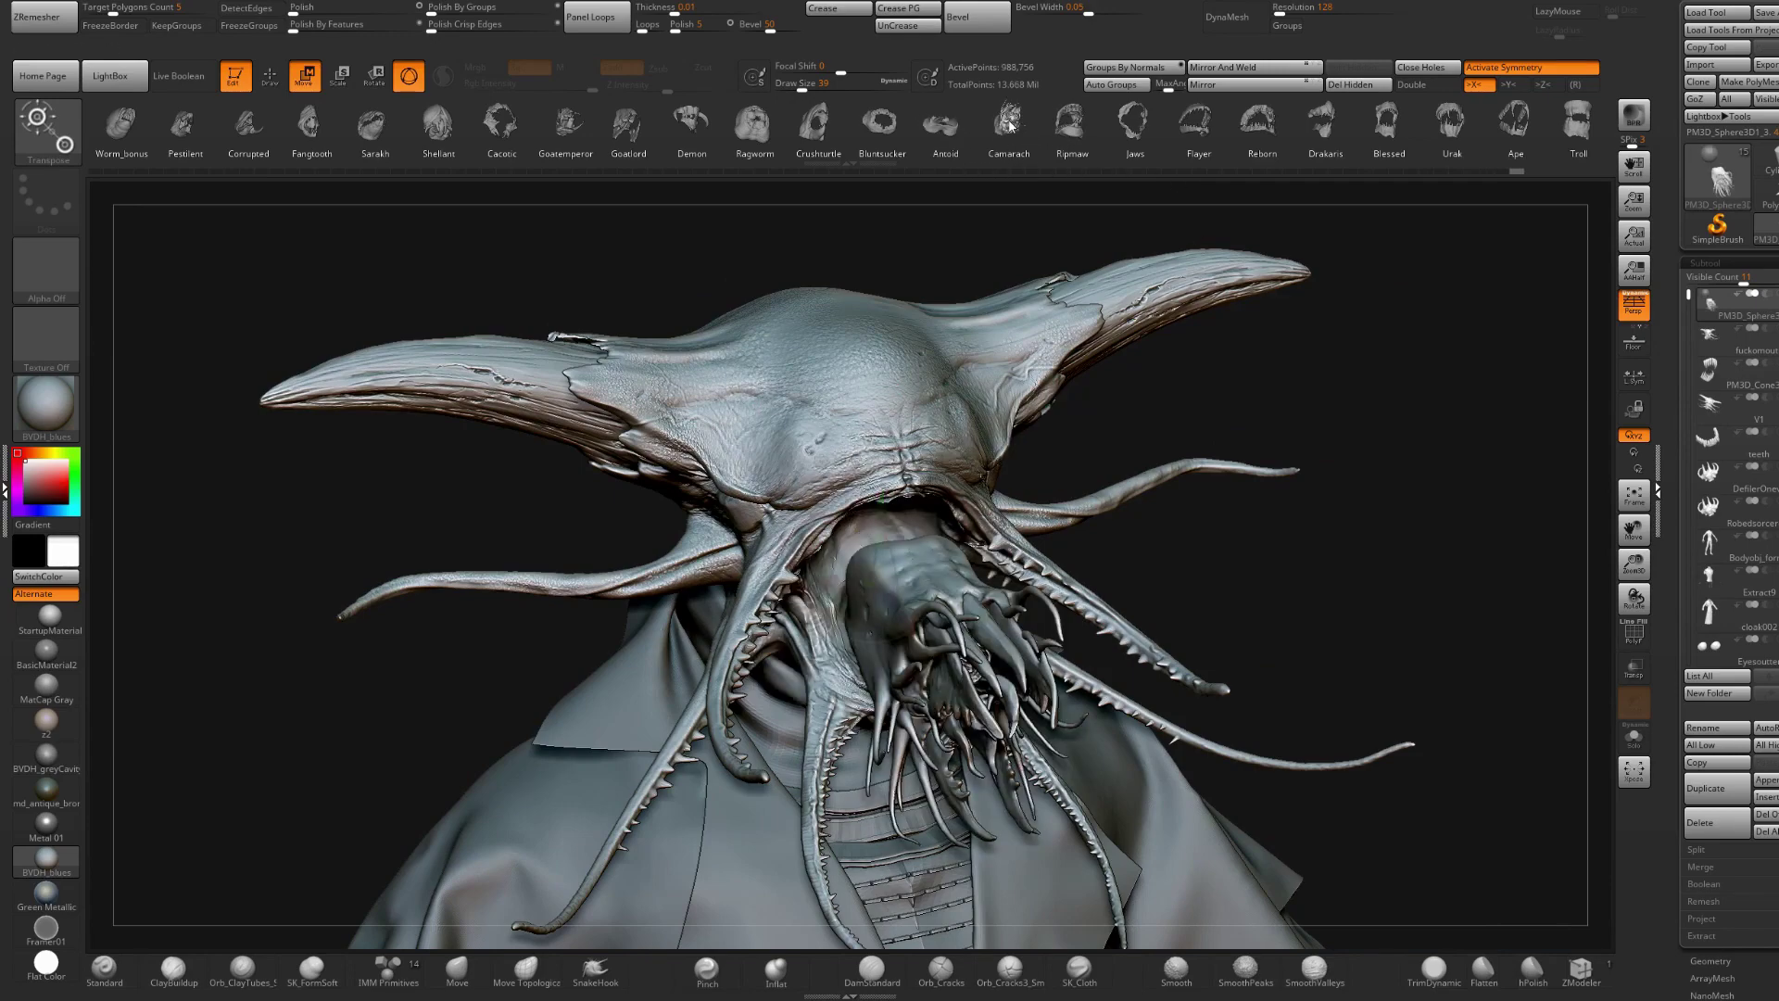
drag(1149, 350, 1173, 342)
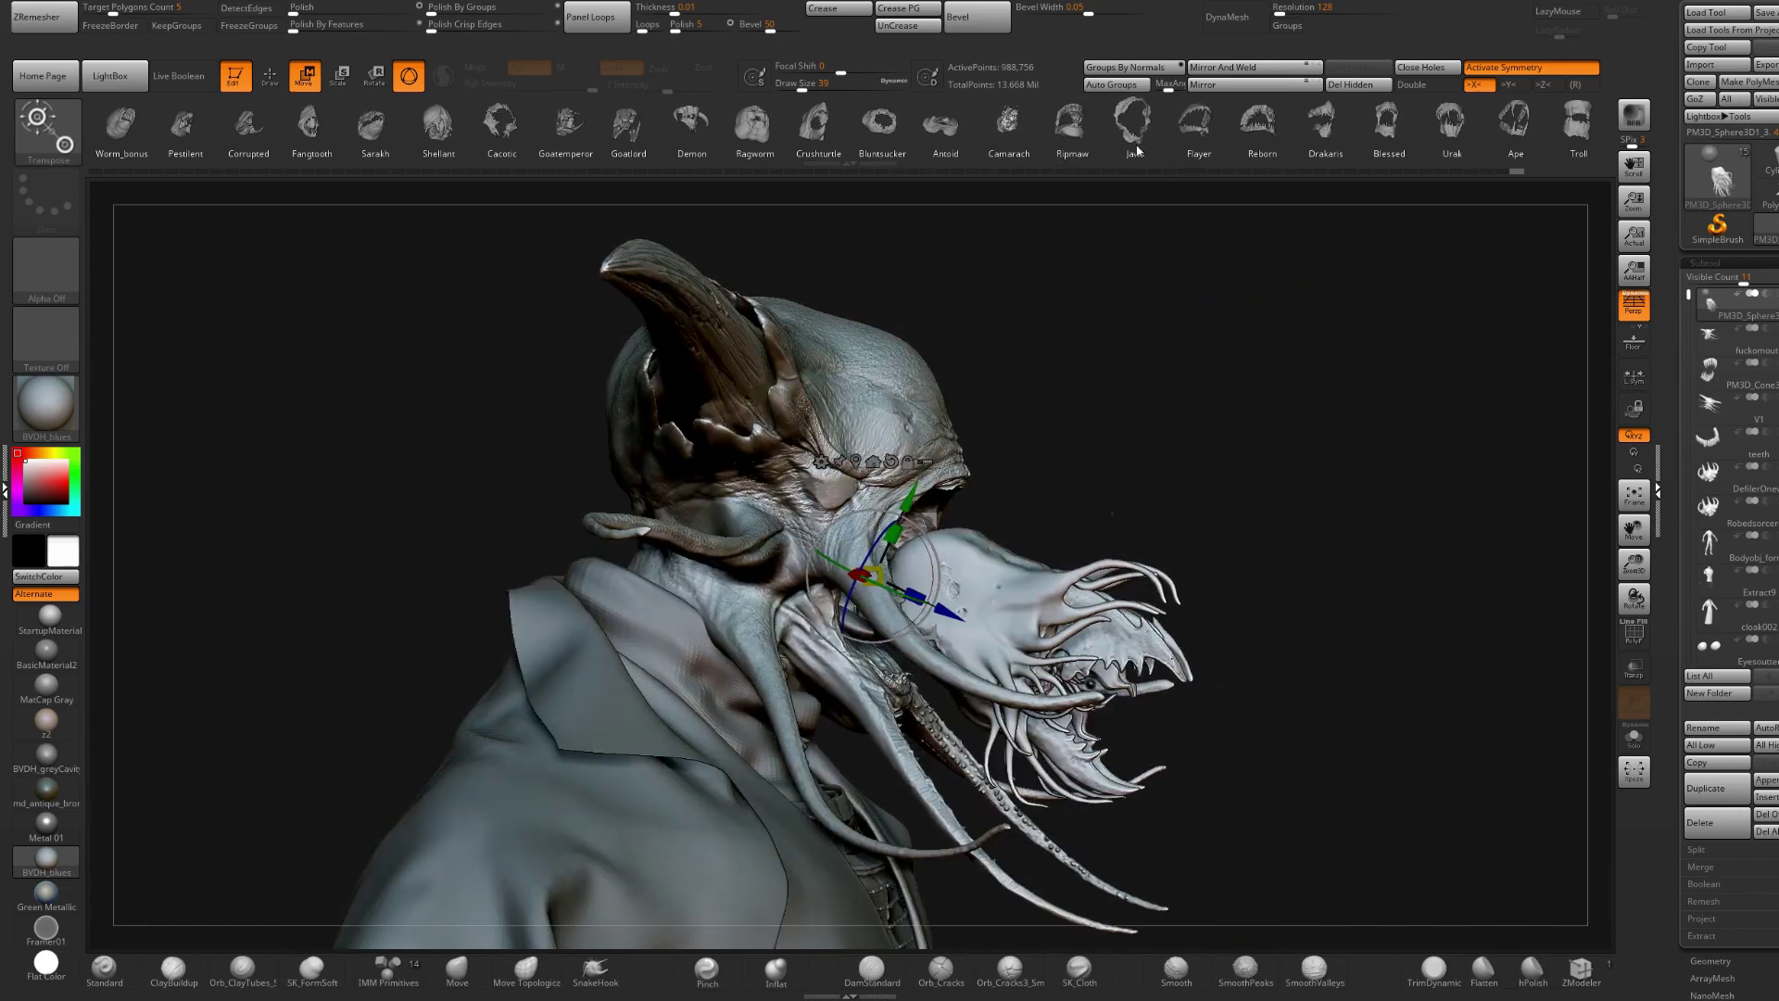
click(1090, 155)
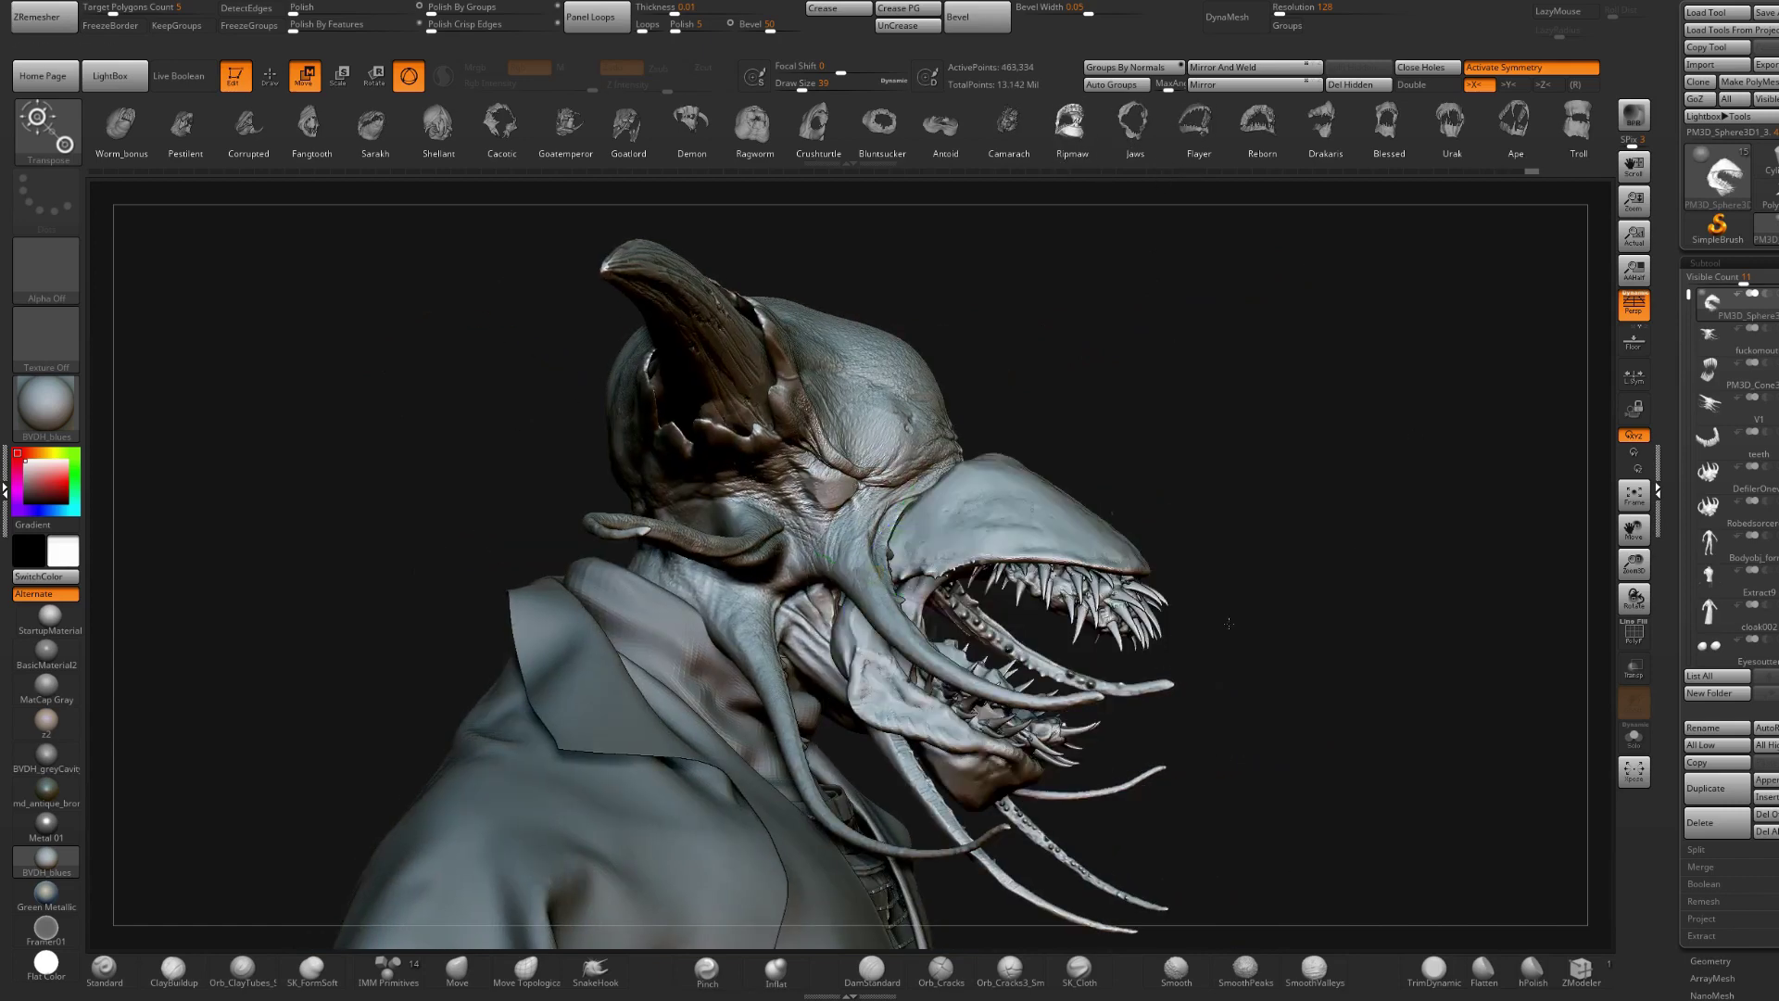
drag(1146, 619, 1160, 628)
drag(885, 575, 869, 581)
key(q)
drag(1047, 508, 1134, 505)
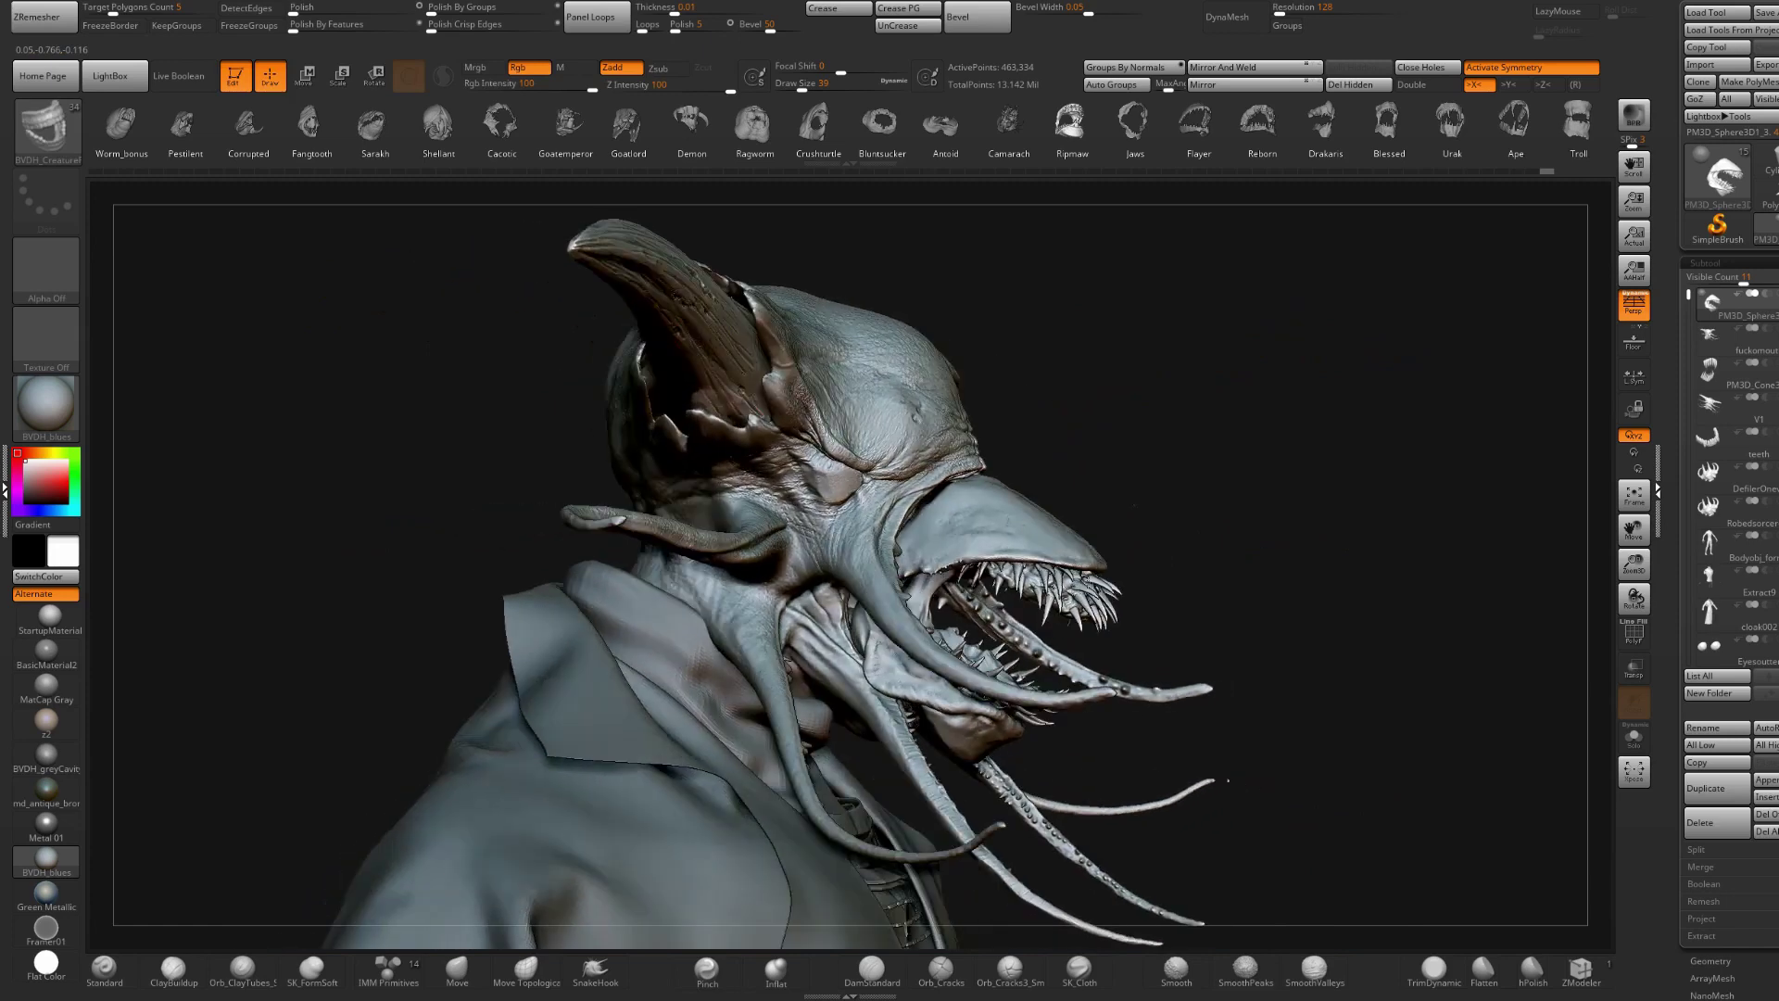
- Adjust the Ripmaw head's position and tilt so its spiny jaws fit within the face opening
key(w)
drag(885, 573, 847, 549)
key(q)
mouse_move(1139, 505)
mouse_down()
mouse_move(1019, 508)
mouse_move(1019, 464)
mouse_up()
- Render the creature with the Ripmaw head from a three-quarter view and return to the sculpting display in side view
right_drag(914, 489, 963, 509)
click(1635, 109)
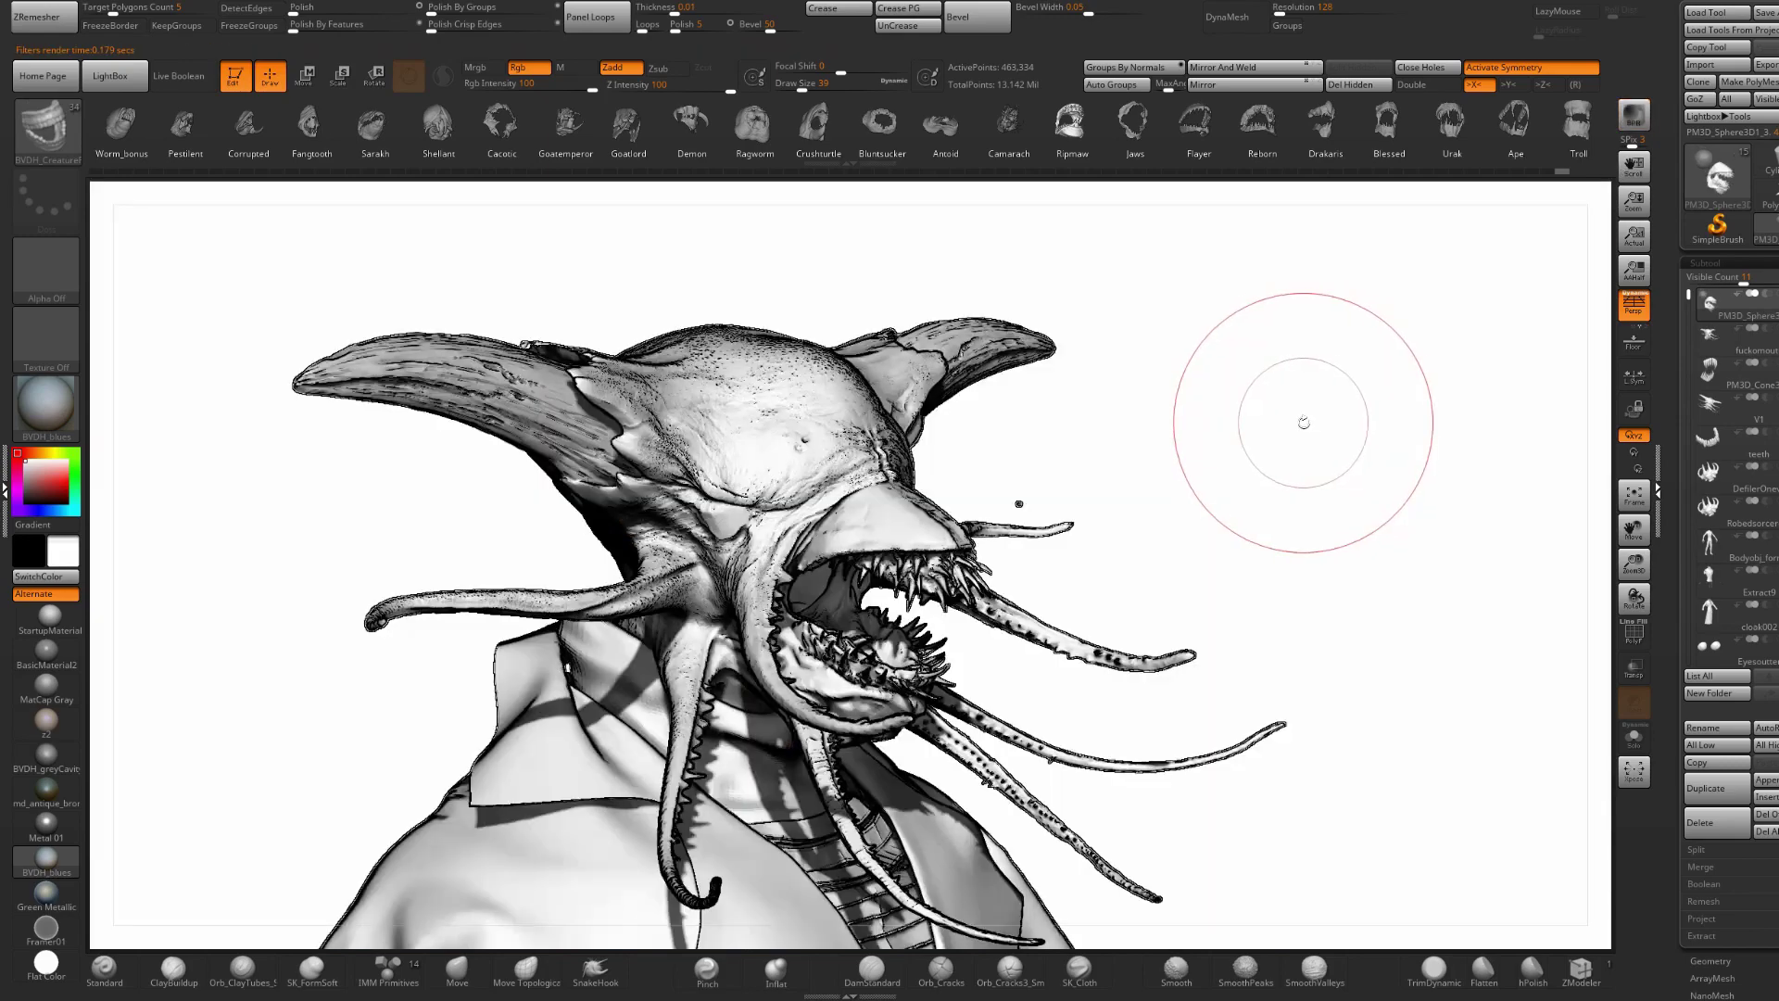
mouse_move(1160, 418)
right_down()
mouse_move(1143, 398)
mouse_move(1129, 417)
right_up()
key(w)
drag(1129, 418, 1238, 169)
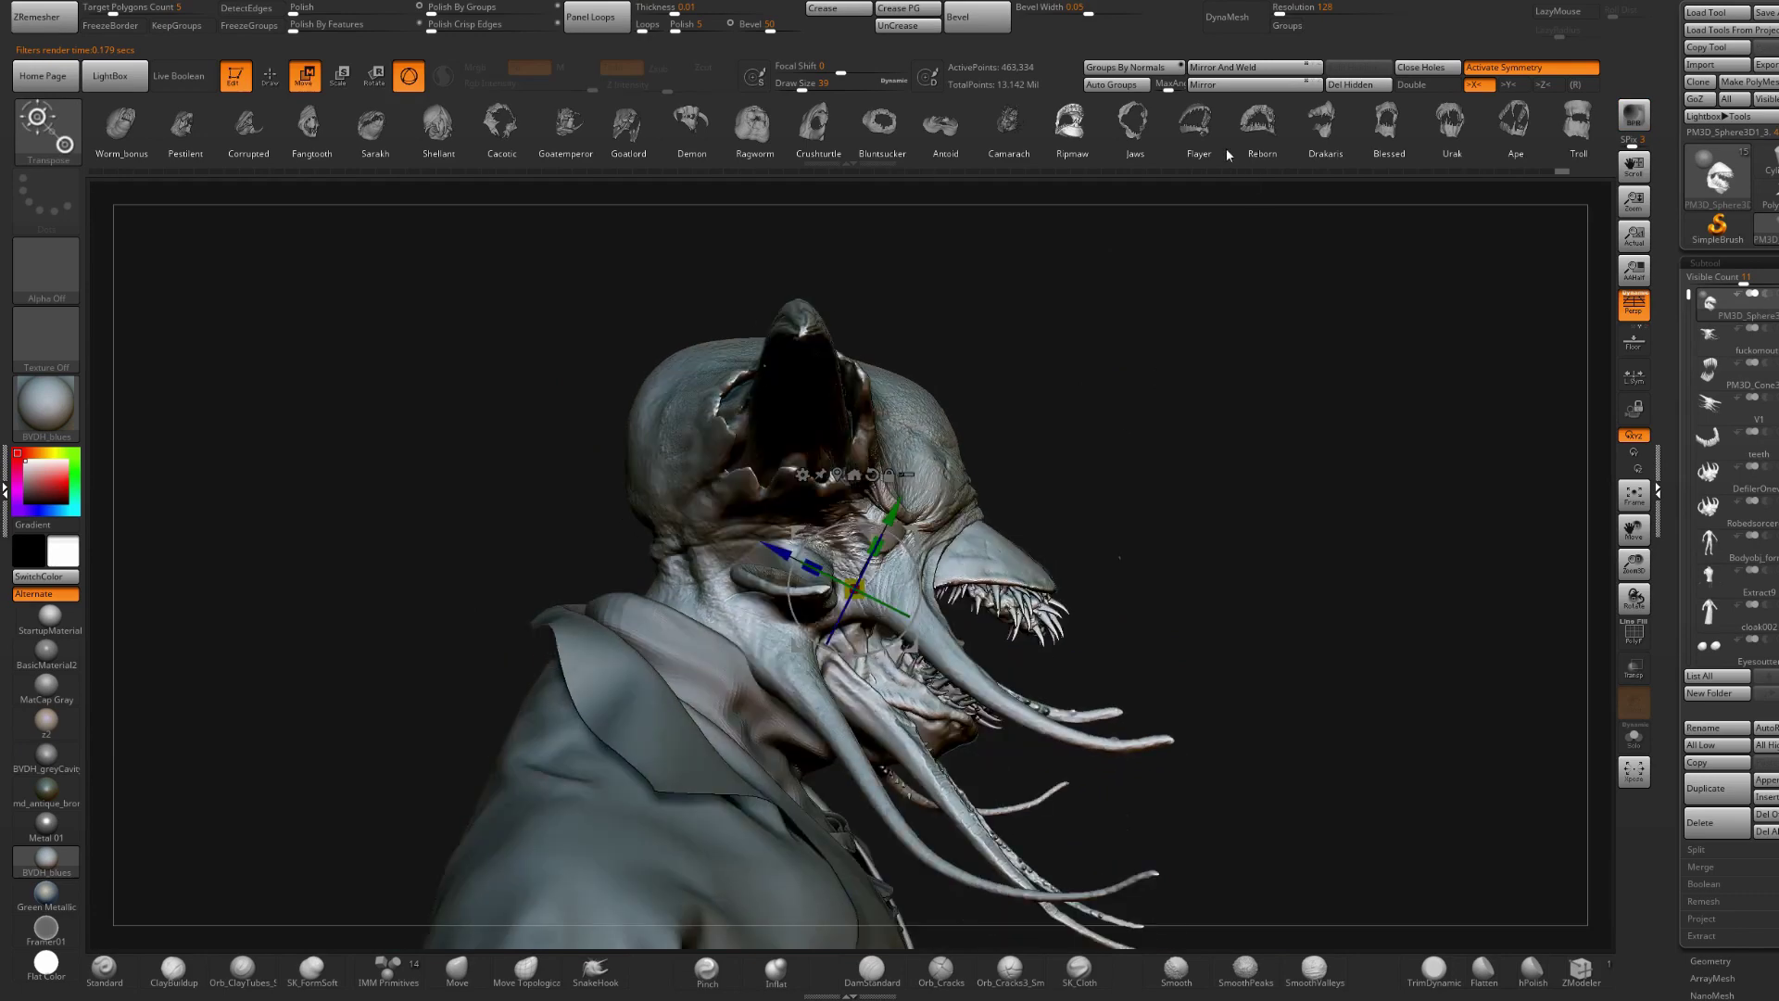
- Swap the inserted head for Jaws and, with symmetry off, move it back into the face opening
click(1147, 130)
right_drag(1159, 469, 988, 567)
drag(1009, 535, 1119, 574)
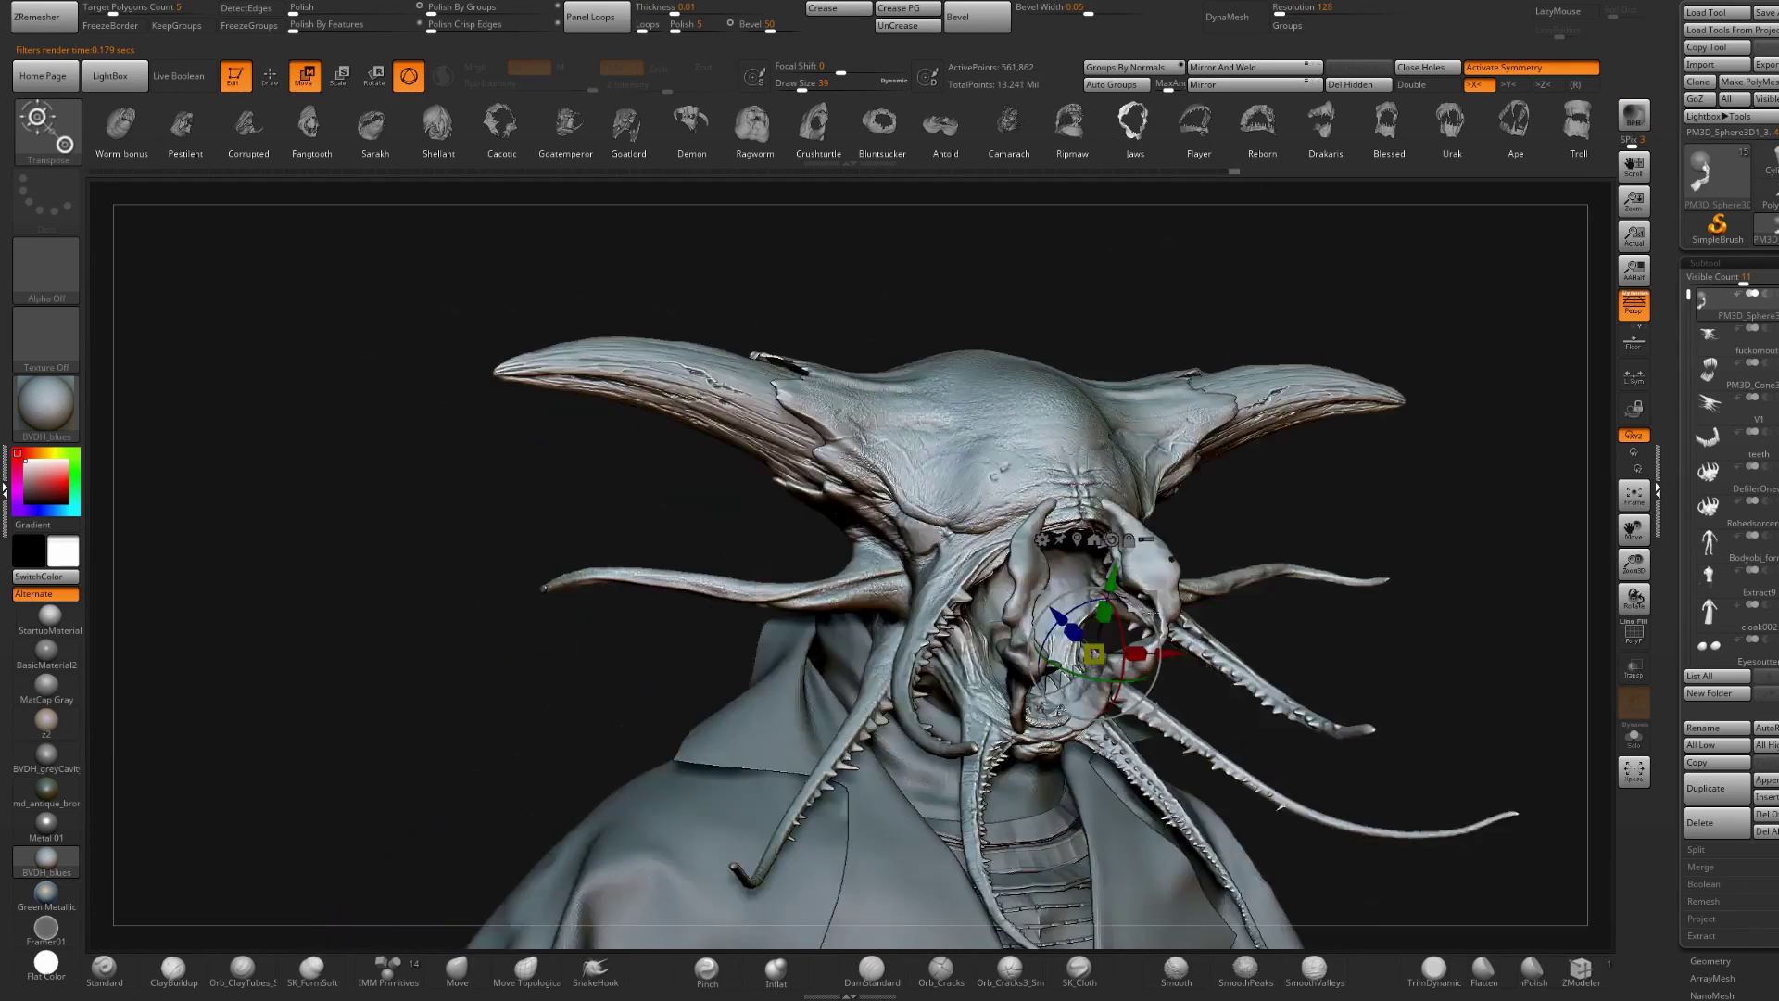
key(x)
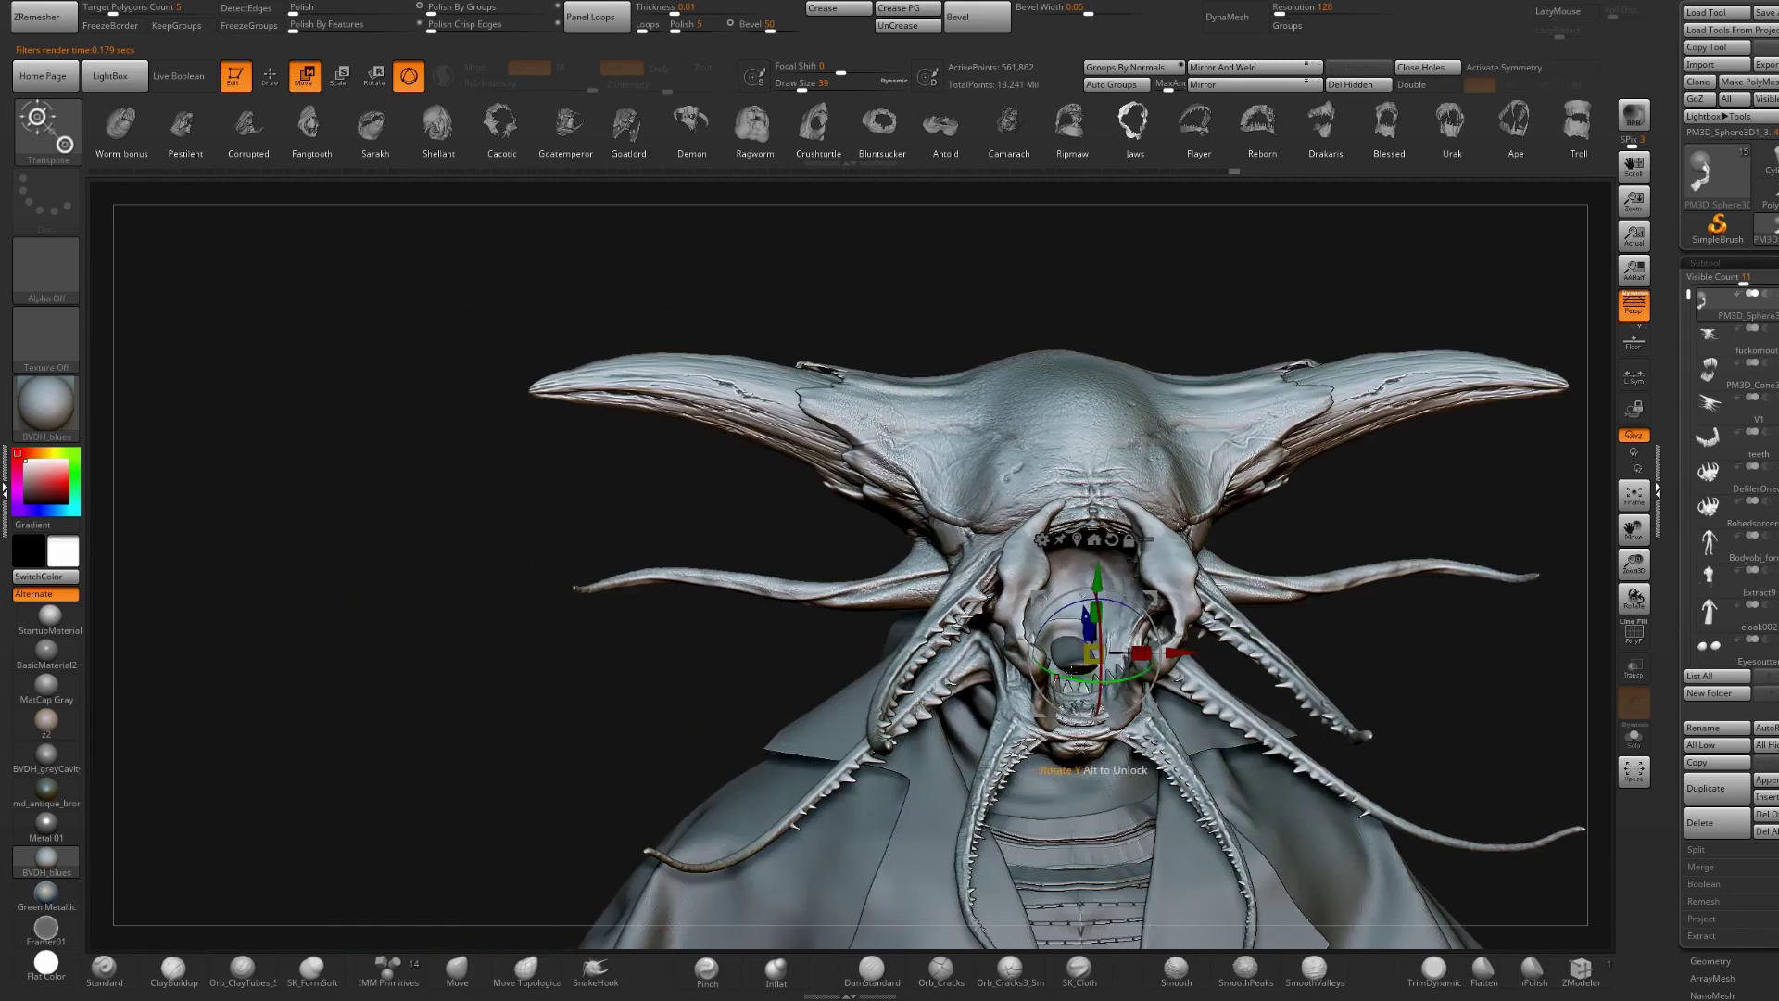
drag(1098, 683, 1325, 654)
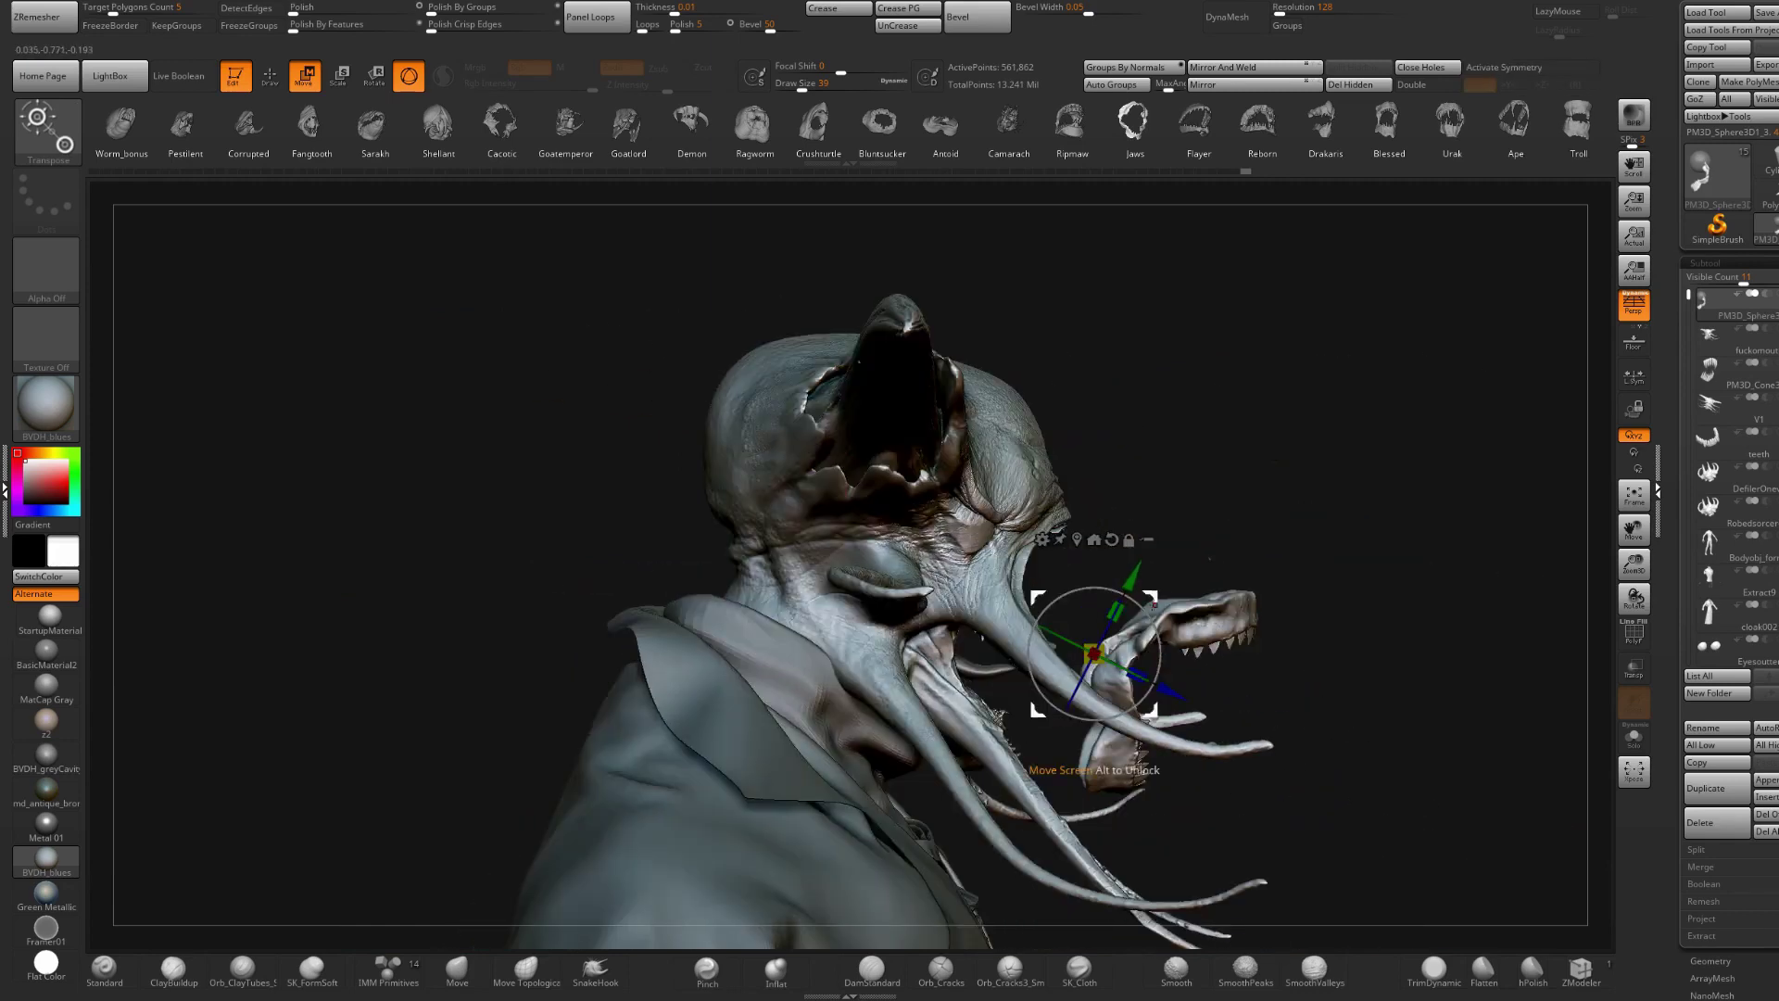
drag(1093, 653, 954, 574)
key(q)
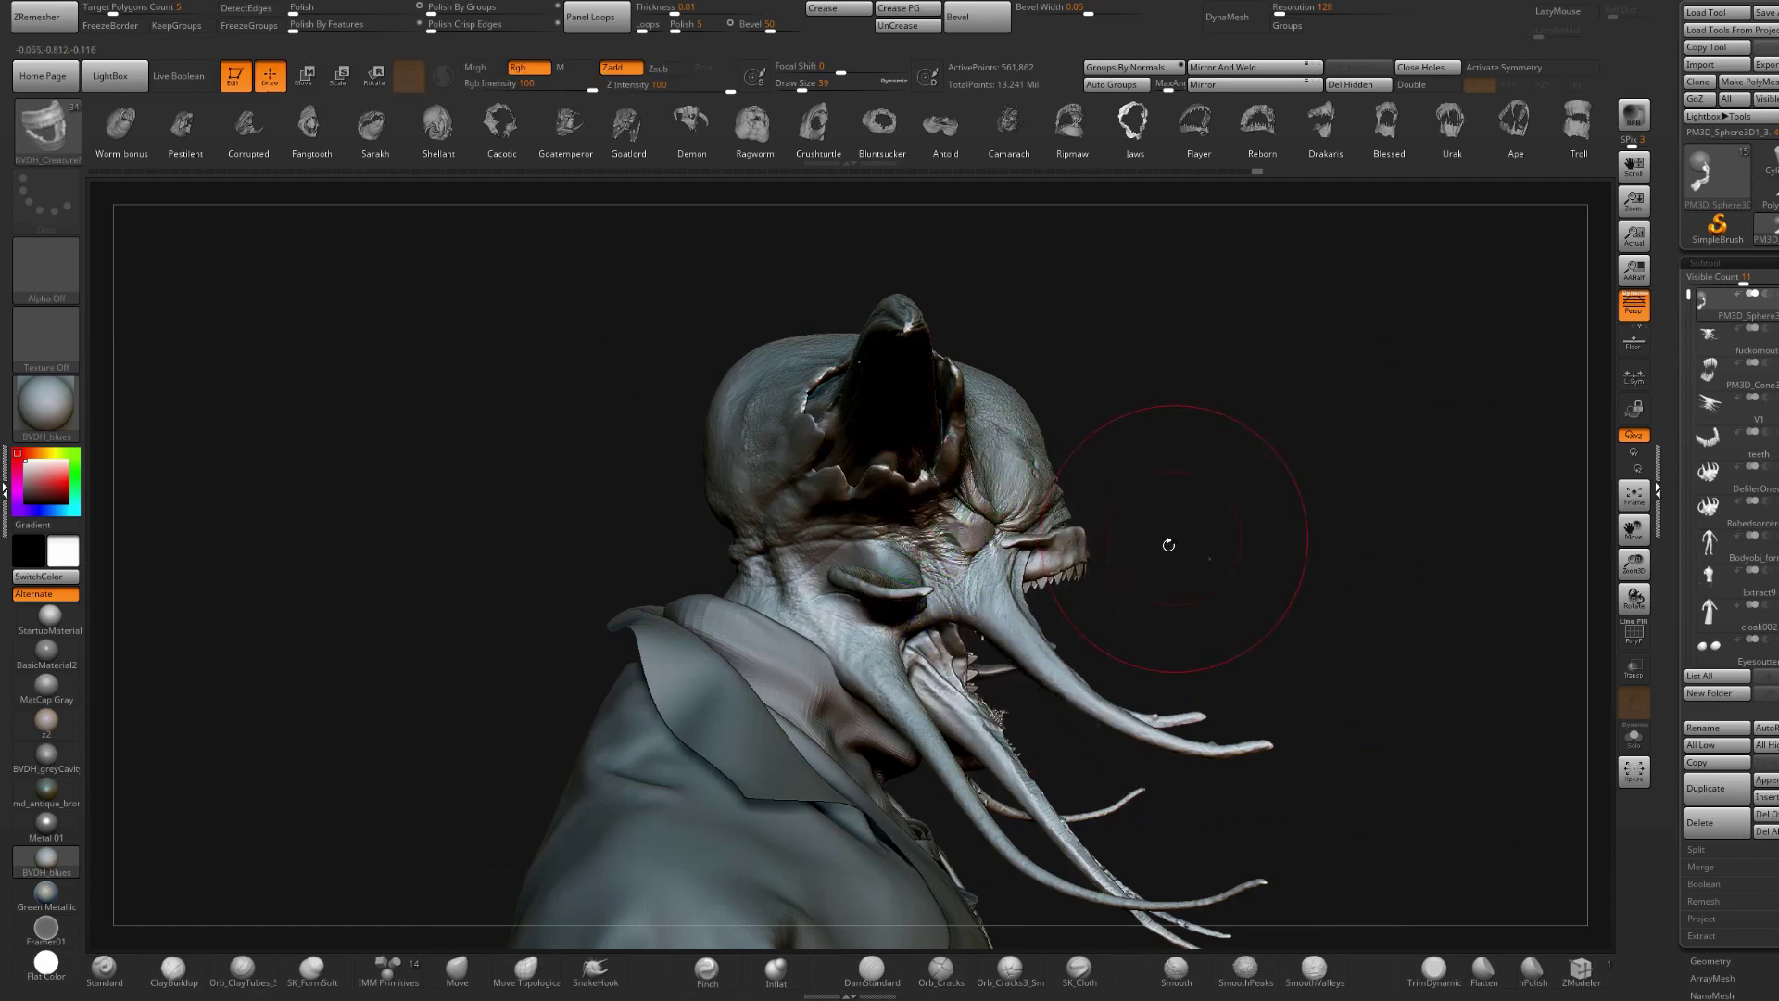
- Tilt the Jaws head about 13 degrees and adjust its position so its teeth line the face opening
drag(1170, 536, 926, 546)
drag(1112, 552, 1285, 558)
key(w)
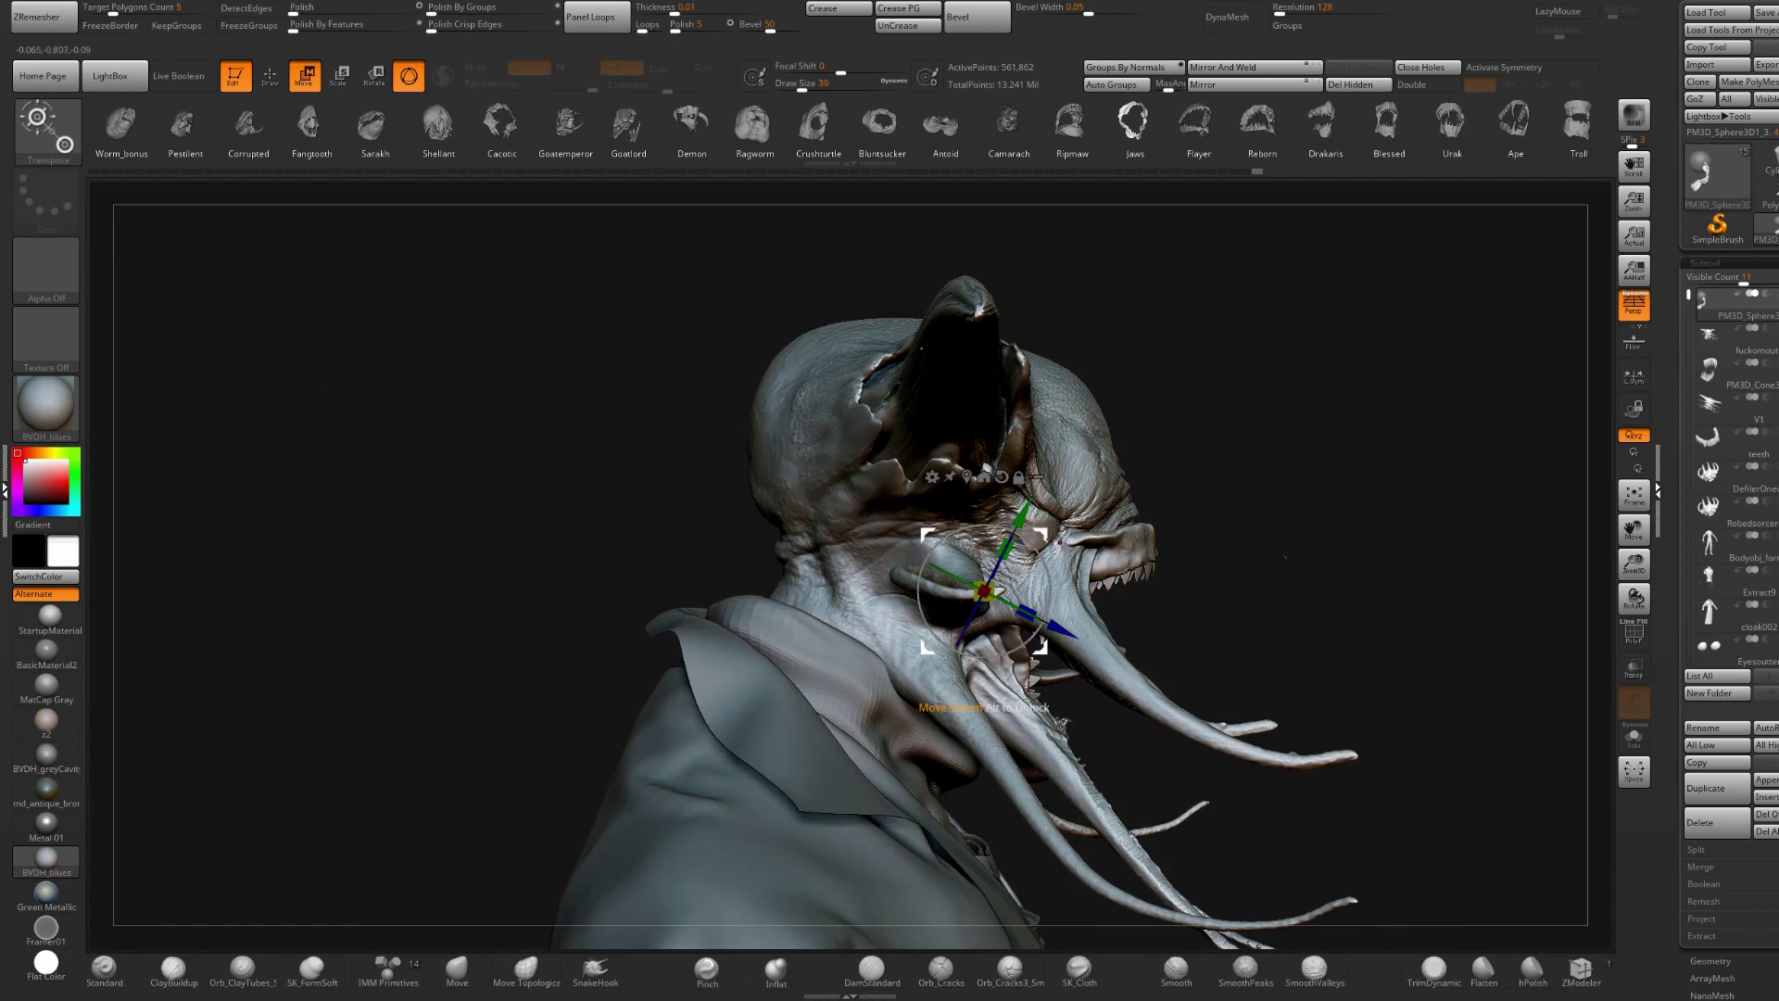
key(e)
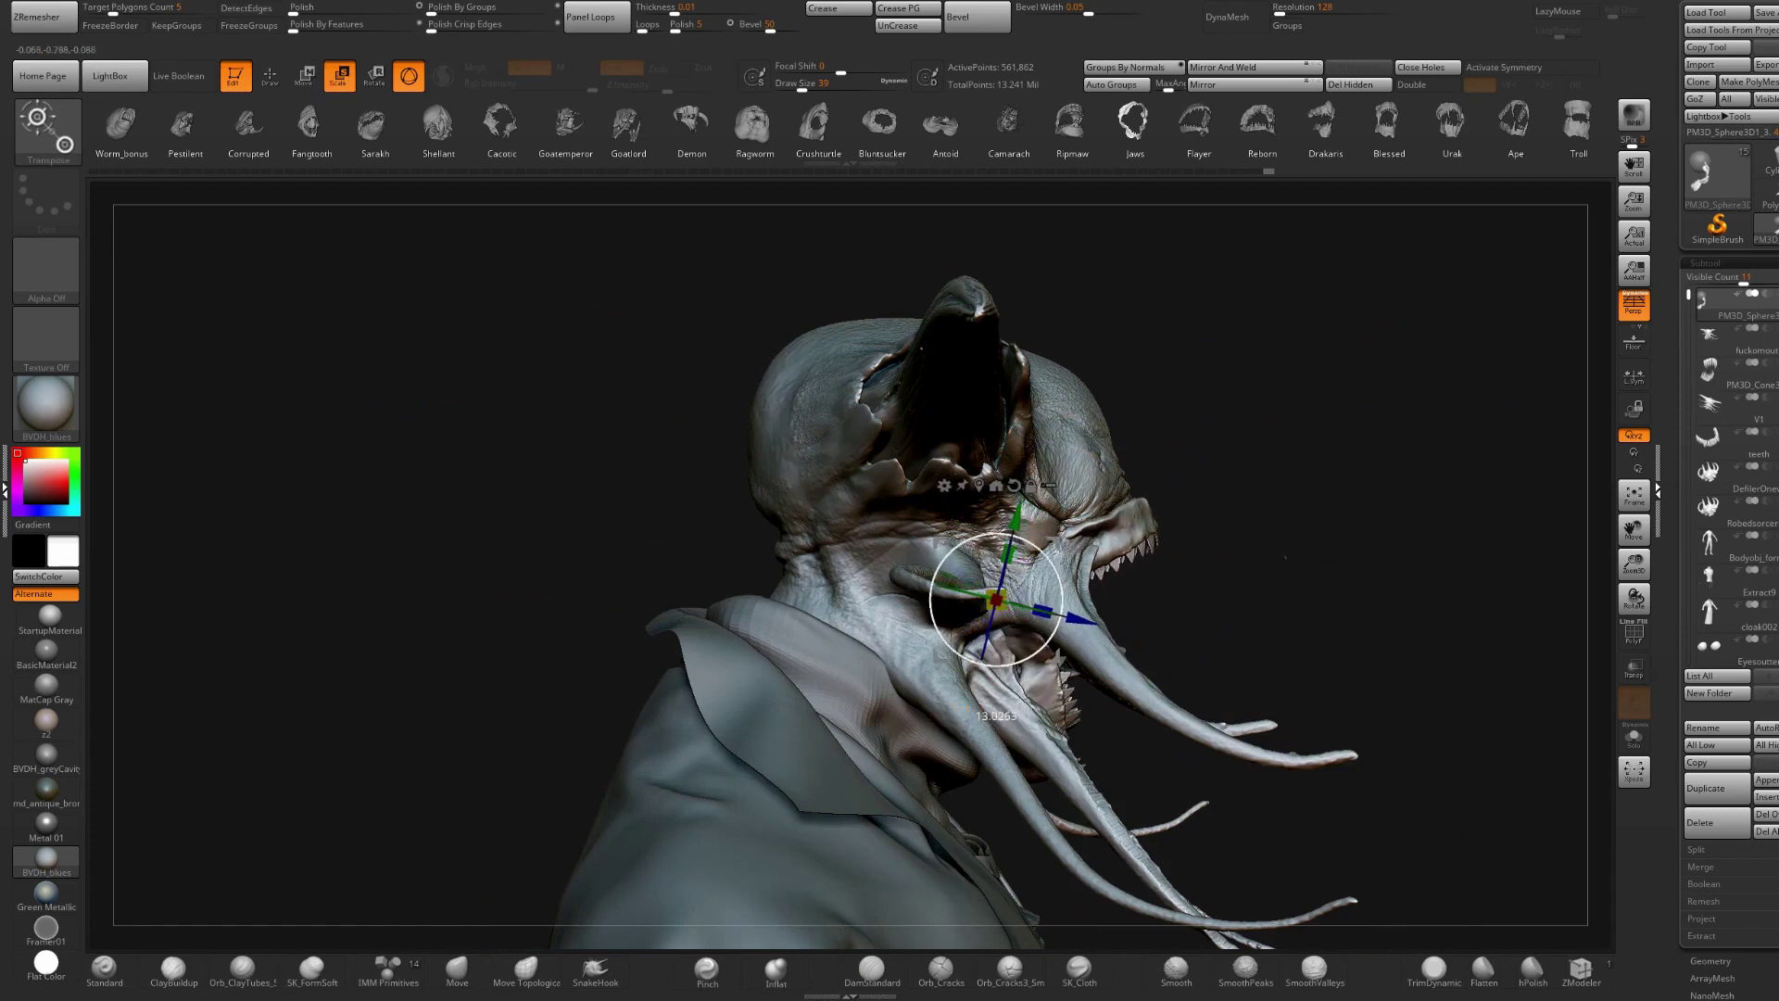
key(w)
key(q)
mouse_move(1297, 556)
right_down()
mouse_move(1191, 528)
mouse_move(1135, 463)
right_up()
mouse_move(1126, 546)
right_down()
mouse_move(1061, 552)
mouse_move(1223, 556)
mouse_move(1227, 602)
right_up()
key(w)
shift+right_drag(1288, 222, 1198, 214)
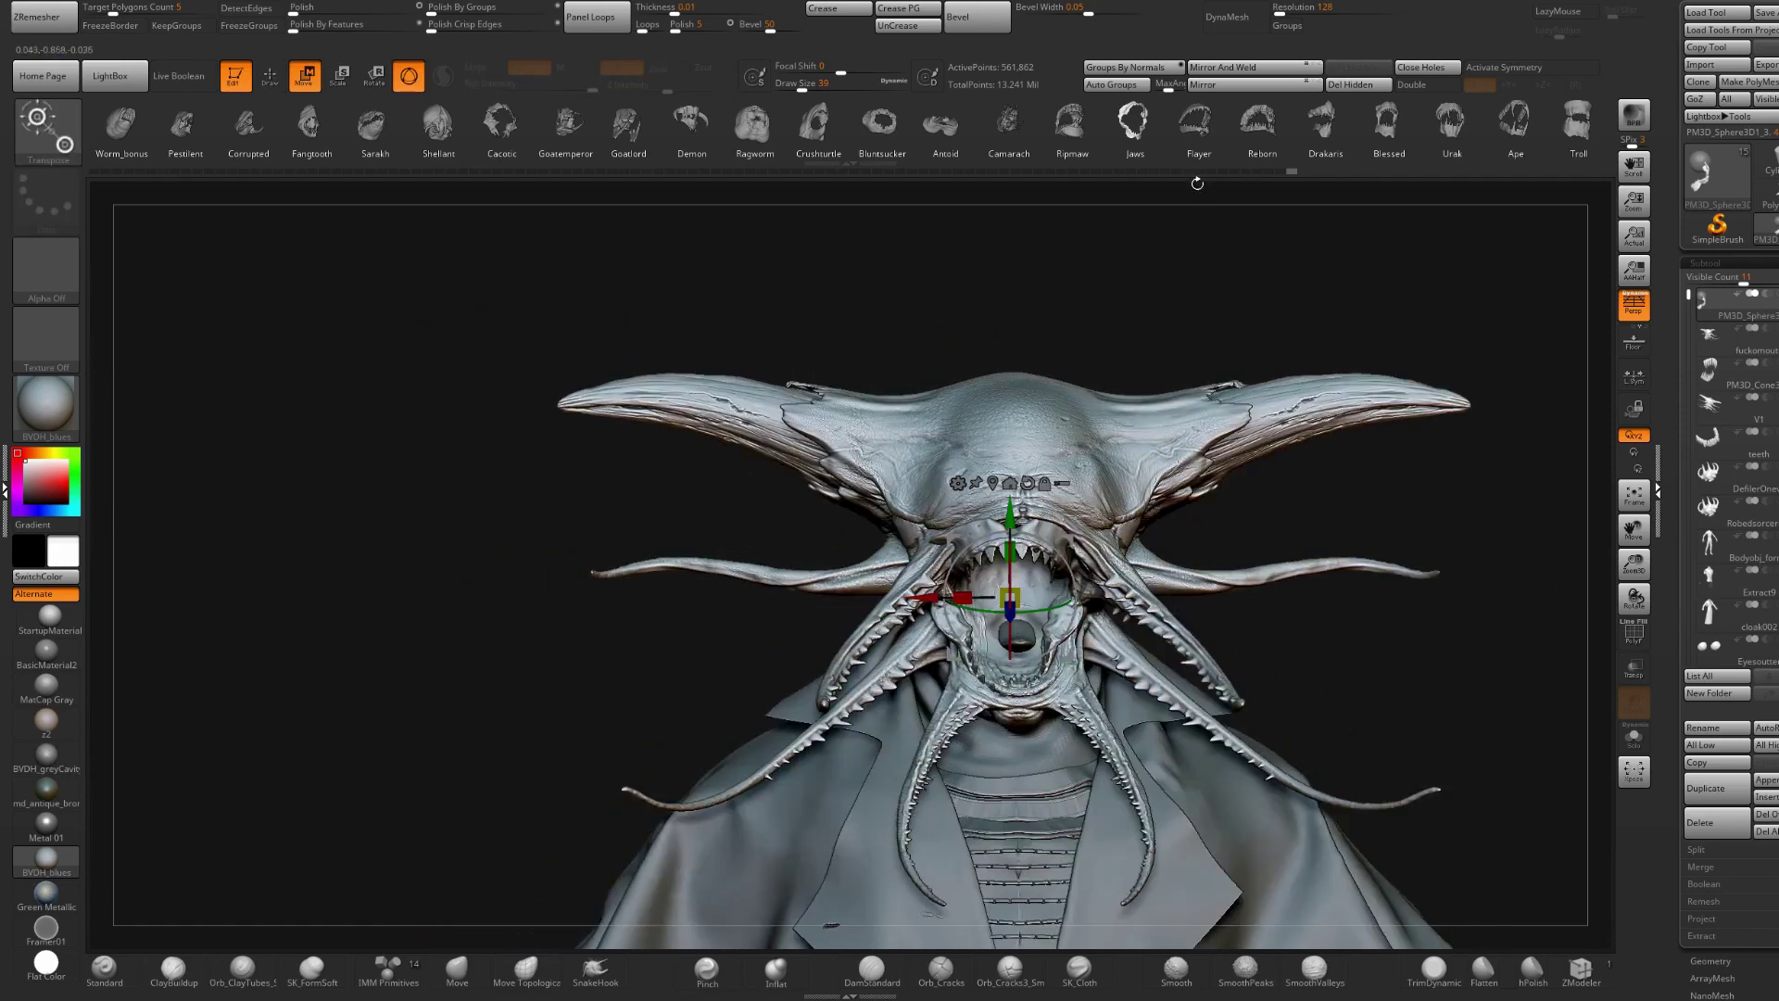
- Try the Flayer head in place of Jaws and push it back into the face opening
click(1191, 128)
right_drag(1181, 546, 1271, 561)
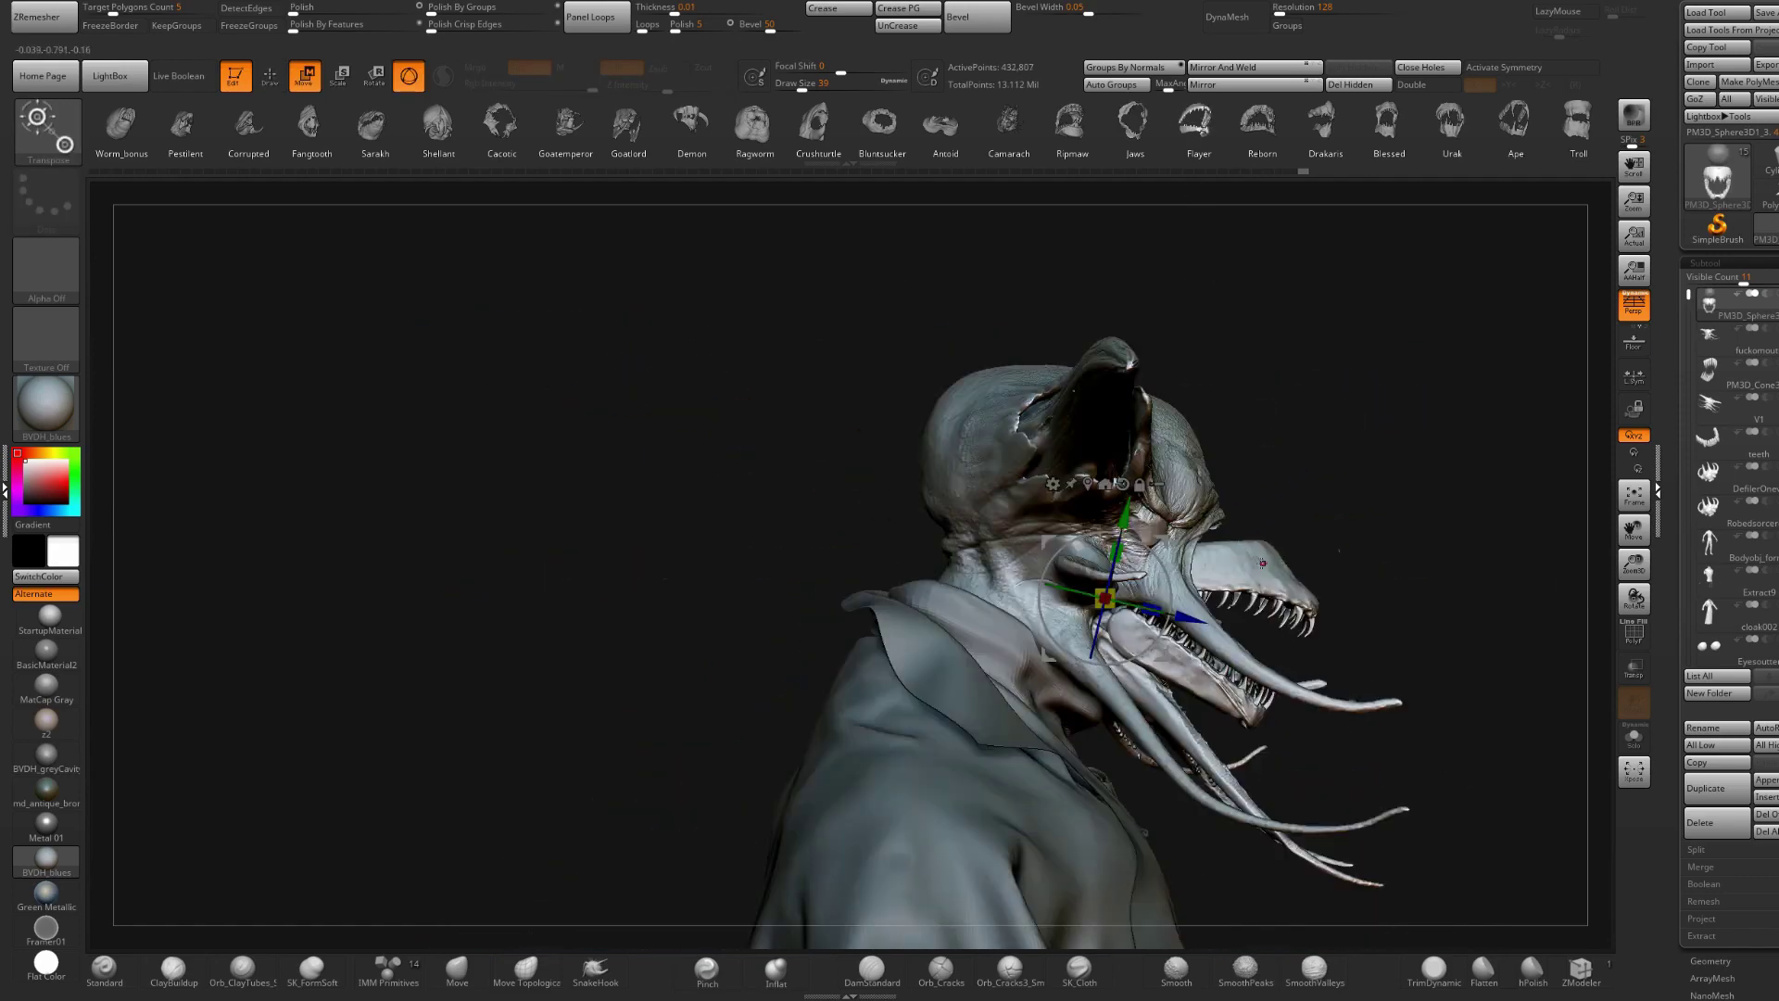
drag(1160, 544, 1116, 529)
mouse_move(1297, 554)
right_down()
mouse_move(1179, 560)
mouse_move(1271, 552)
mouse_move(1235, 509)
right_up()
key(q)
mouse_move(1192, 606)
alt+right_down()
mouse_move(1102, 525)
mouse_move(1033, 509)
mouse_move(1065, 556)
mouse_move(1223, 474)
alt+right_up()
drag(1223, 473, 1065, 593)
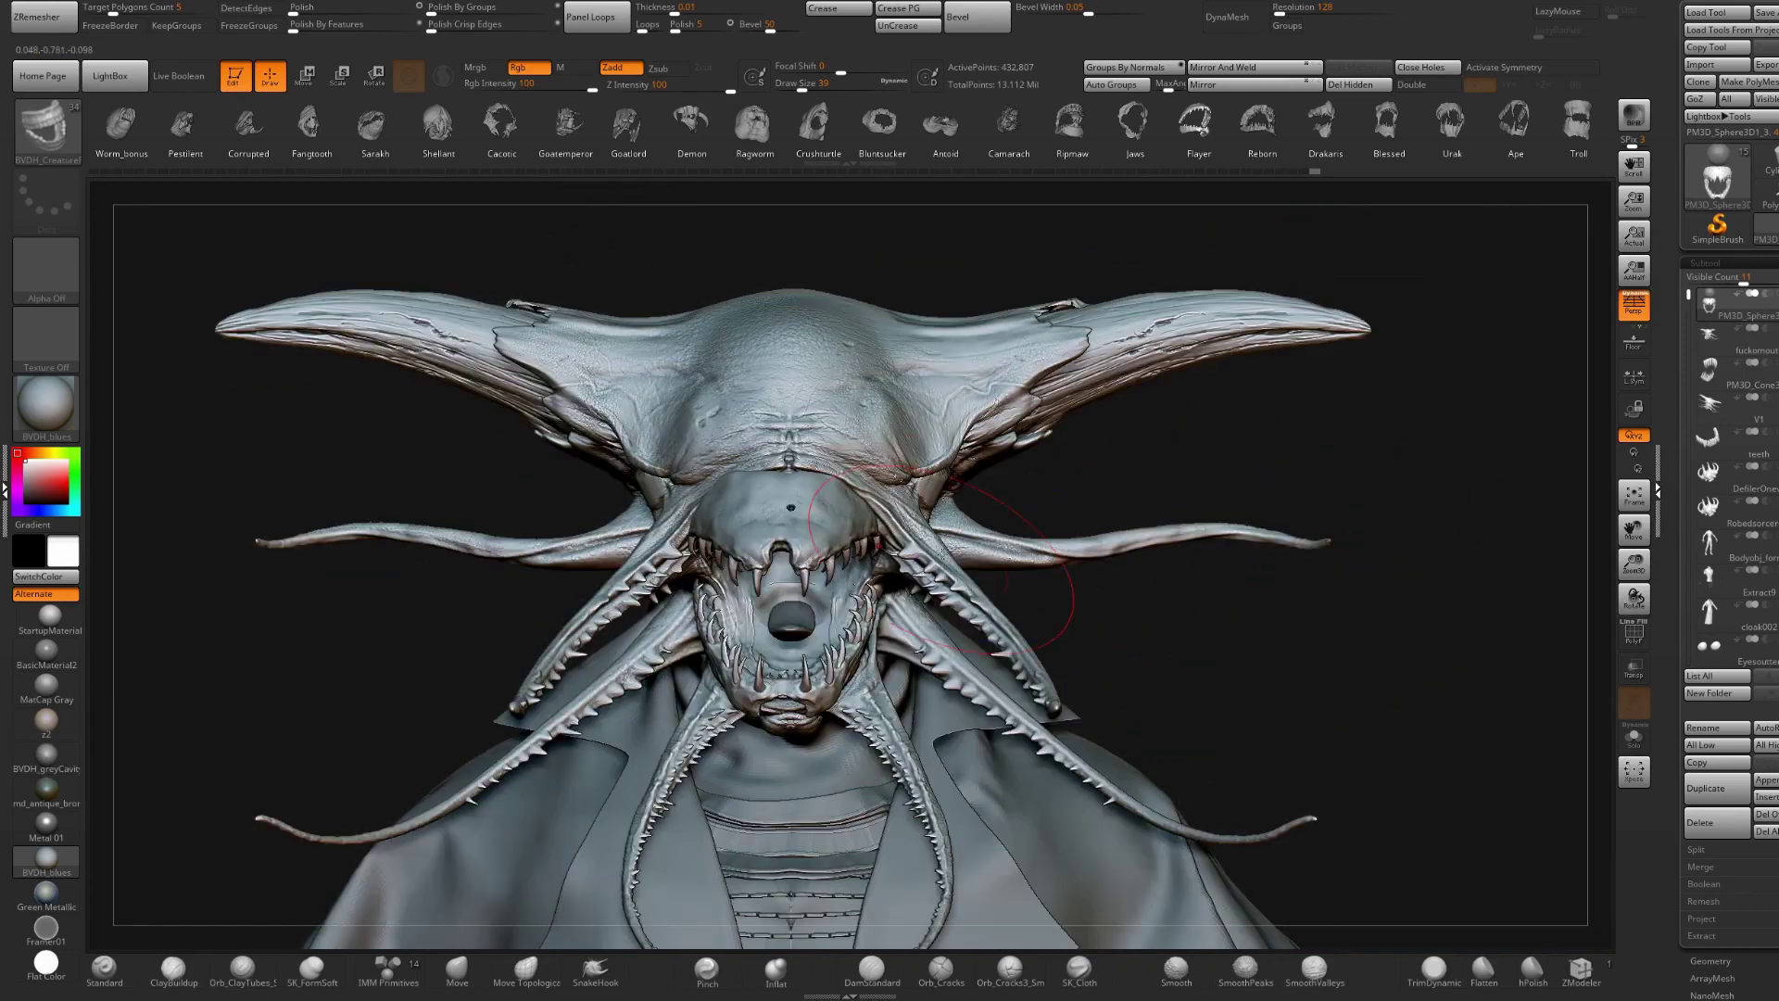
- Adjust the Flayer head's tilt and placement so its skull tucks under the brow of the face
key(r)
mouse_move(799, 542)
mouse_down()
mouse_move(748, 563)
mouse_move(773, 556)
mouse_up()
key(q)
key(w)
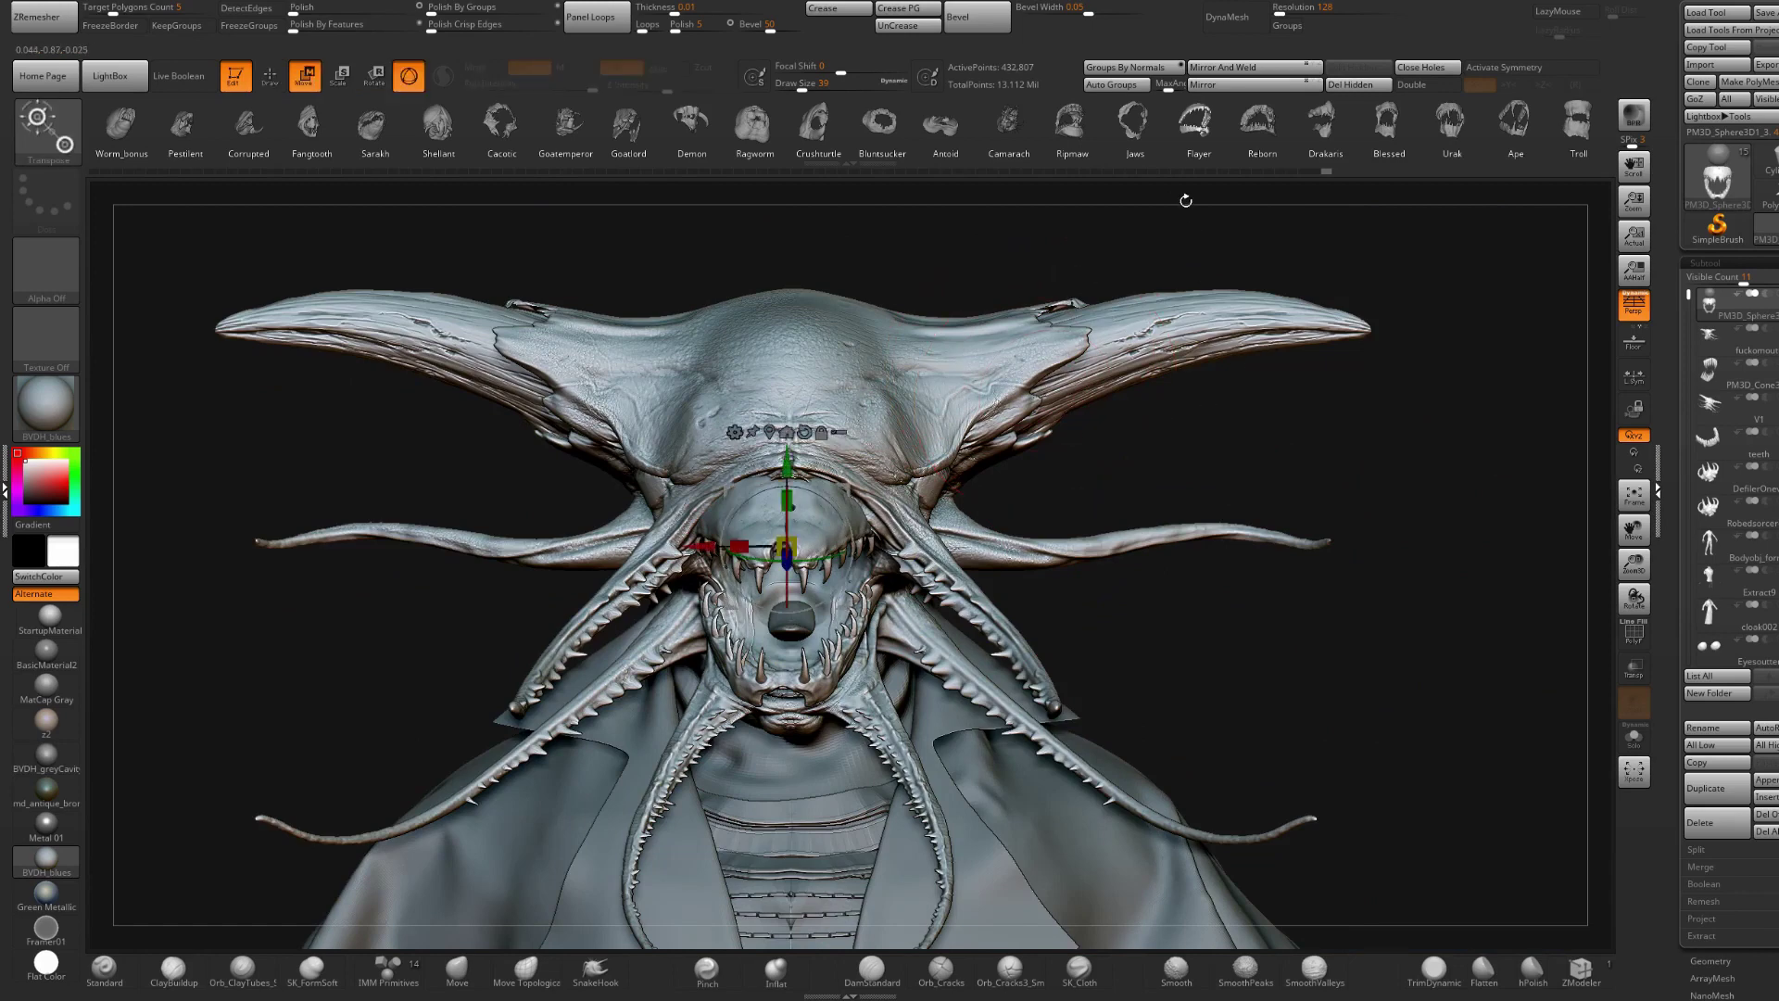
drag(1095, 421, 983, 463)
key(r)
mouse_move(787, 547)
mouse_down()
mouse_move(764, 553)
mouse_move(815, 565)
mouse_up()
key(q)
- Replace the Flayer head with Reborn and adjust its position and size to fill the face opening
mouse_move(815, 565)
right_down()
mouse_move(935, 561)
mouse_move(787, 574)
mouse_move(727, 794)
right_up()
mouse_move(728, 519)
right_down()
mouse_move(949, 484)
mouse_move(1175, 509)
mouse_move(1039, 590)
mouse_move(920, 585)
right_up()
key(w)
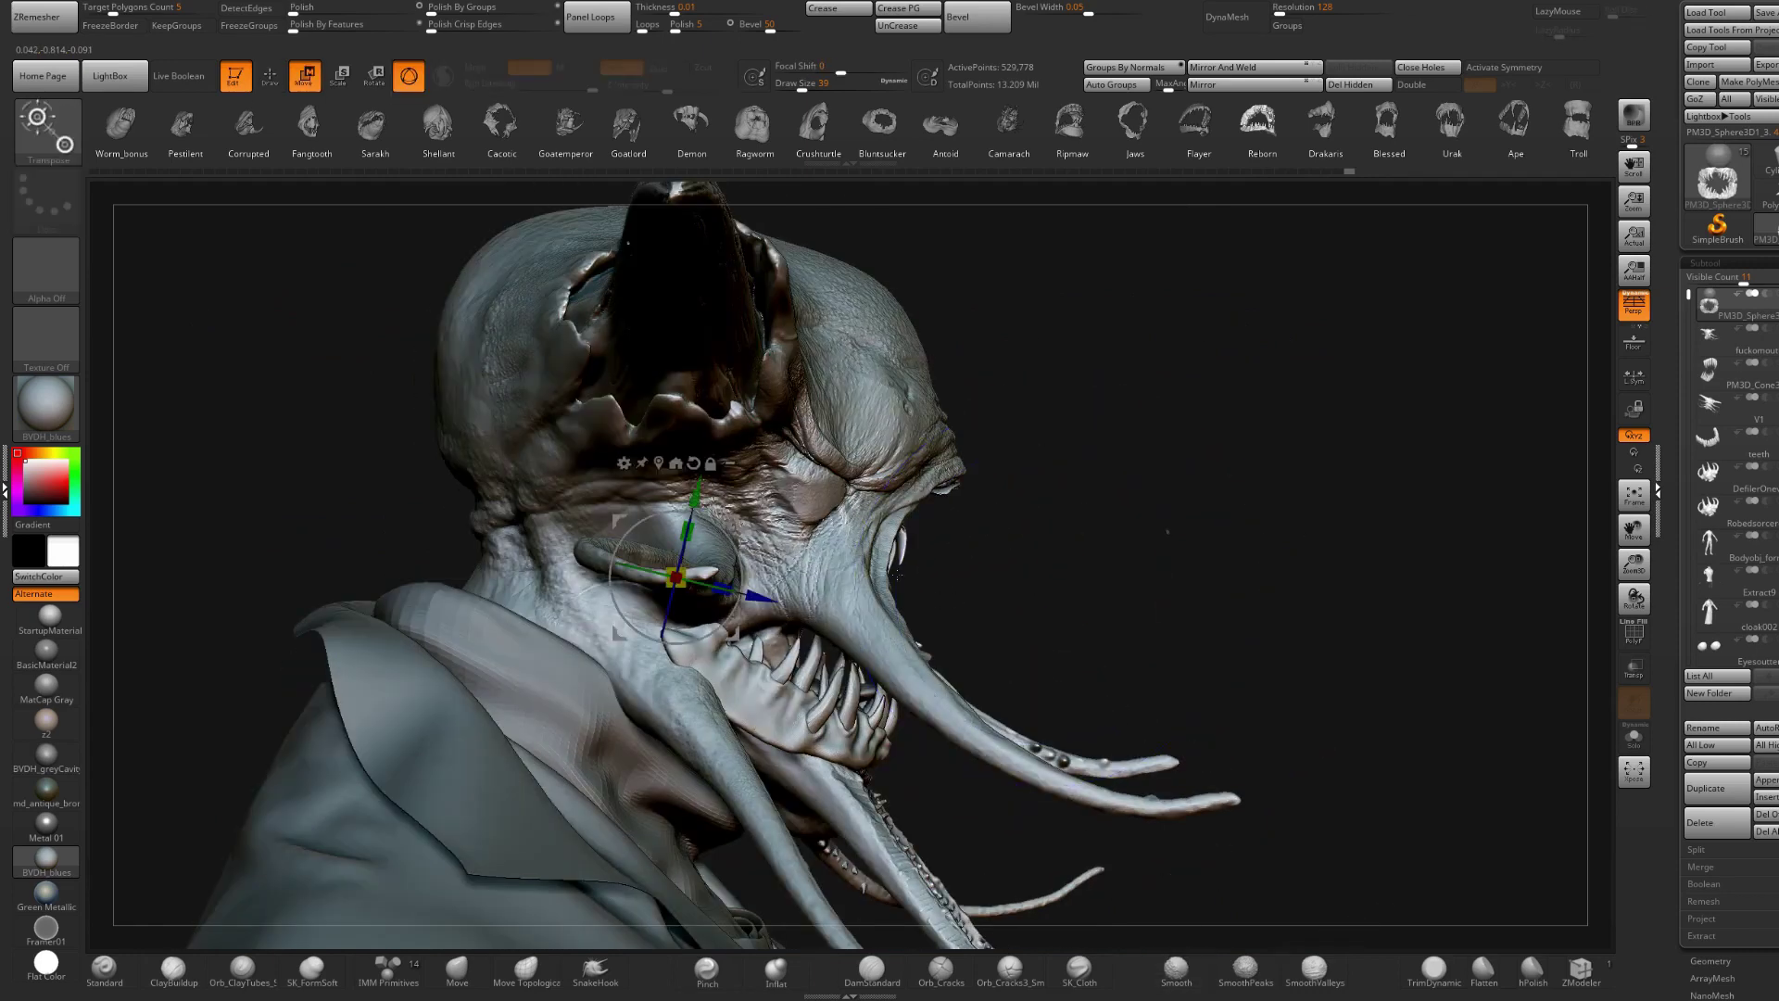
mouse_move(676, 576)
mouse_down()
mouse_move(741, 589)
mouse_move(706, 582)
mouse_up()
drag(761, 529, 791, 482)
right_drag(1297, 537, 1023, 436)
drag(1013, 424, 1012, 446)
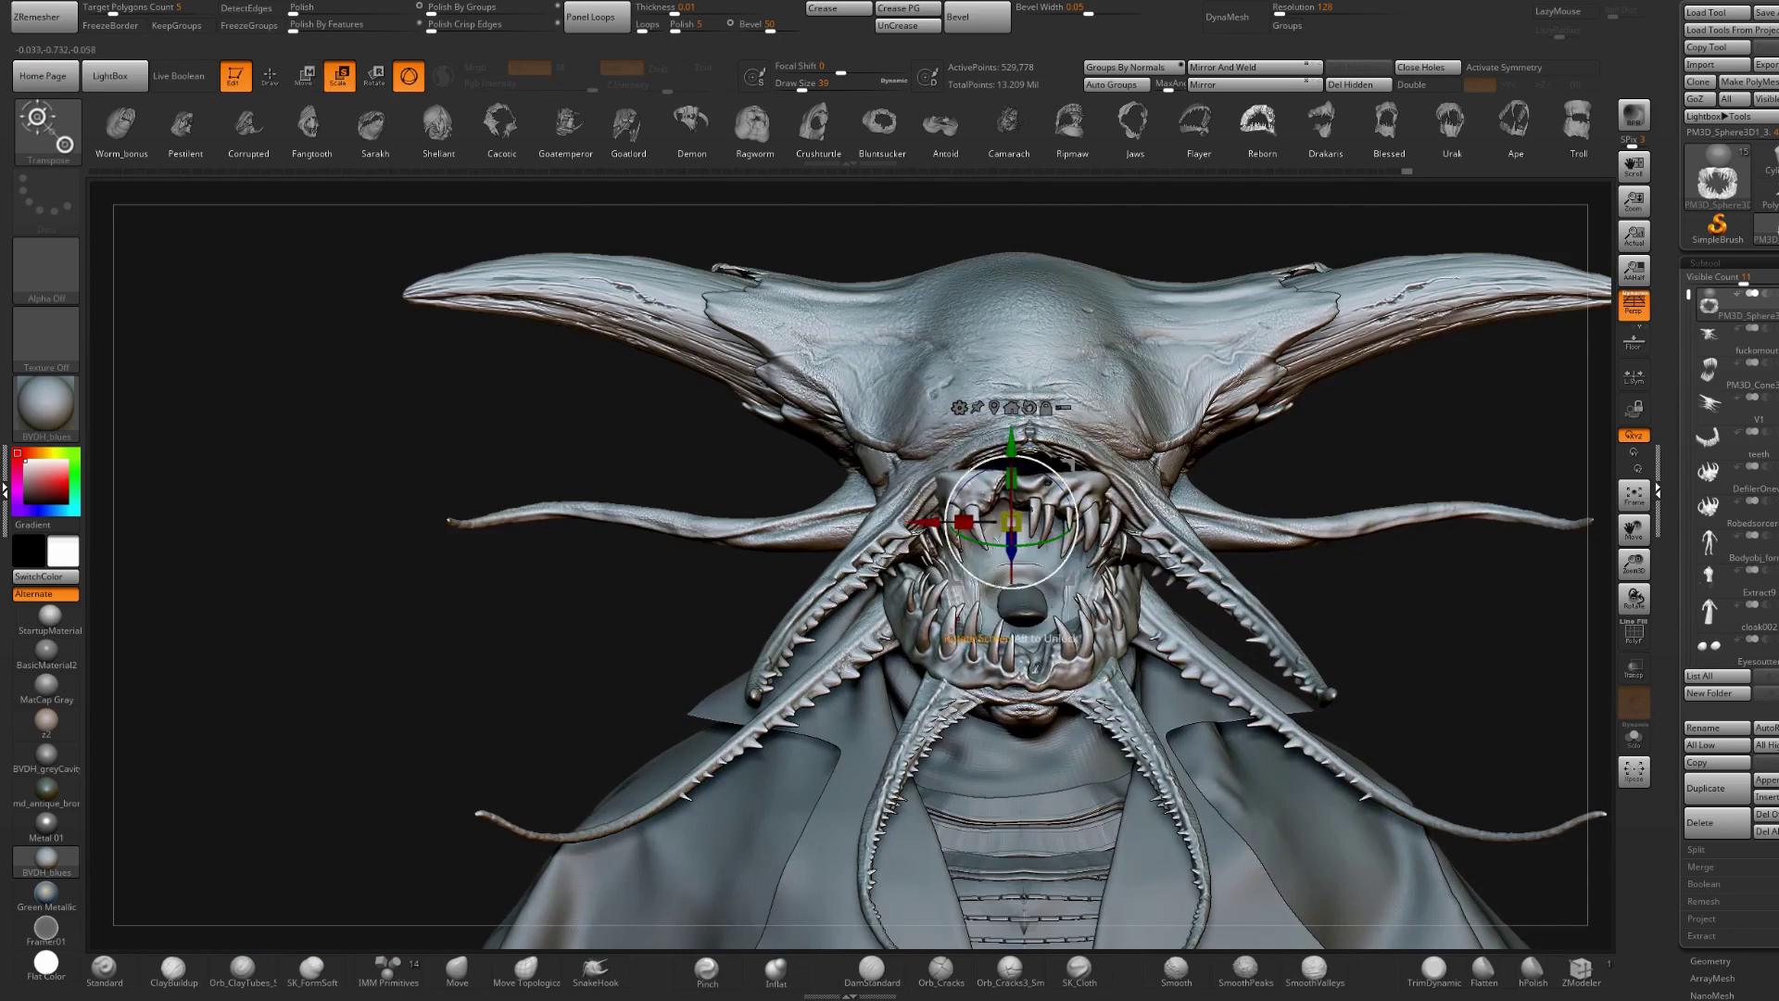
drag(1012, 572, 1012, 586)
- Nudge the Reborn head into place and render the creature from the front
ctrl+right_drag(1093, 565, 968, 500)
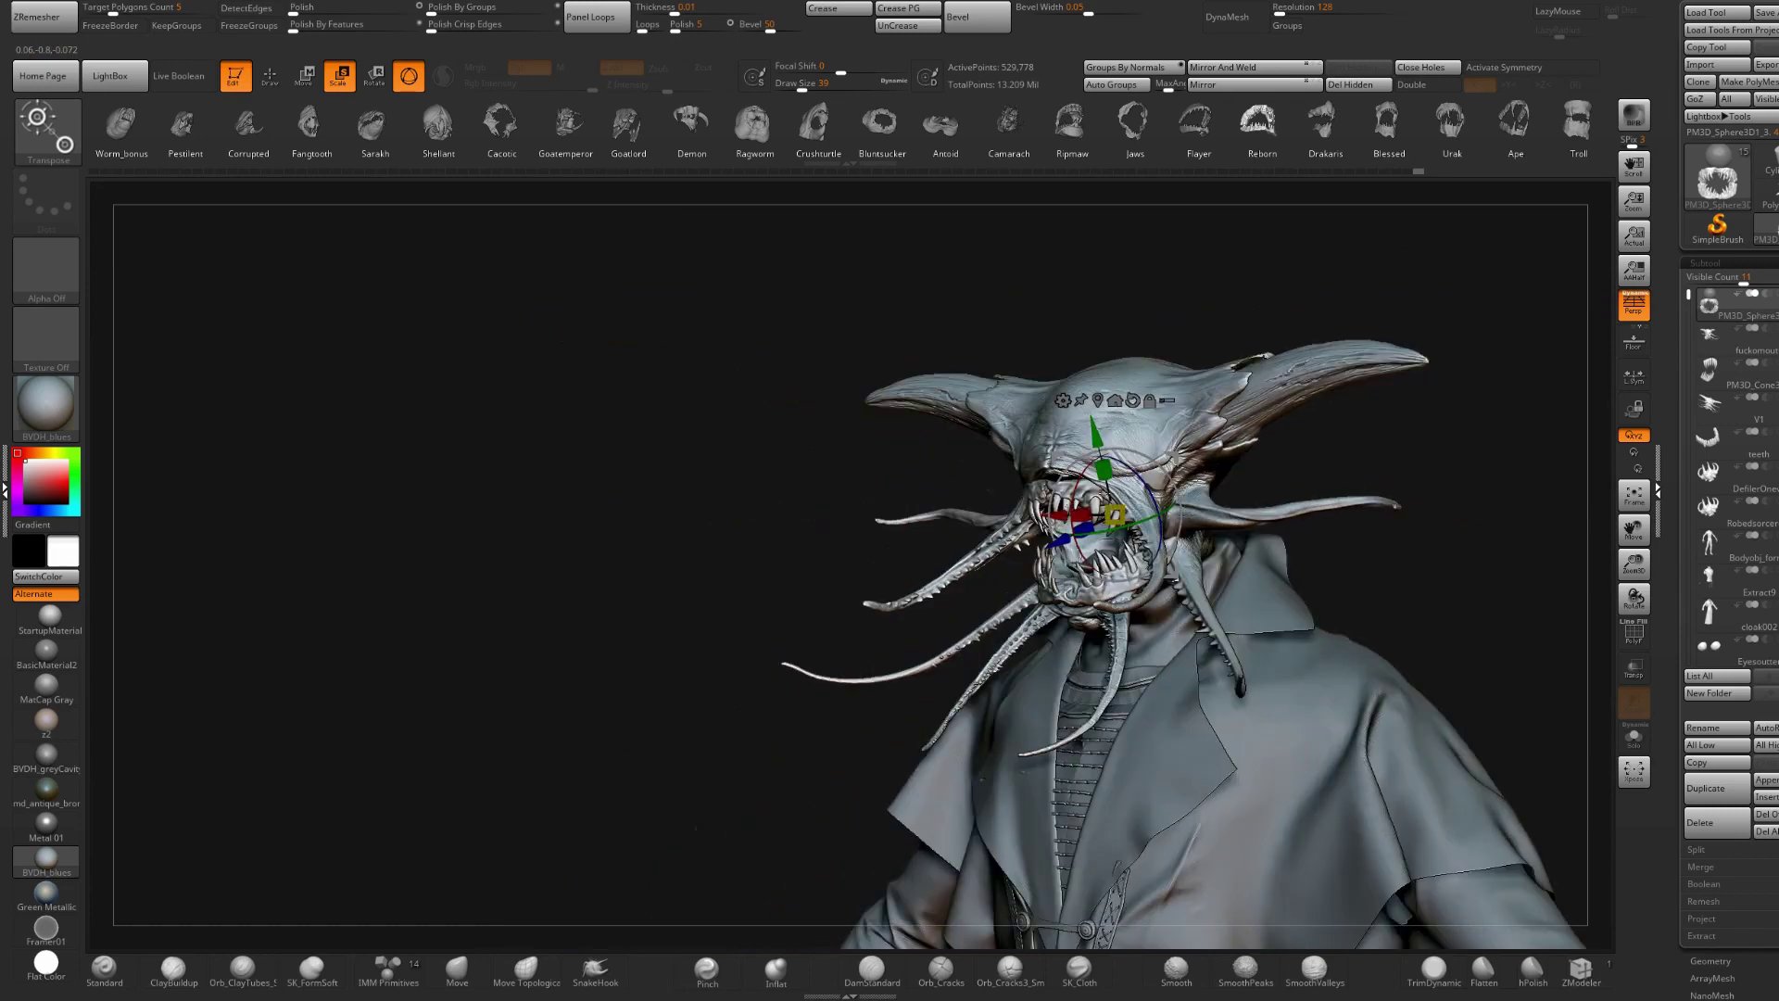
right_drag(1129, 528, 1090, 544)
drag(1059, 543, 1067, 538)
key(q)
right_drag(1075, 537, 1223, 518)
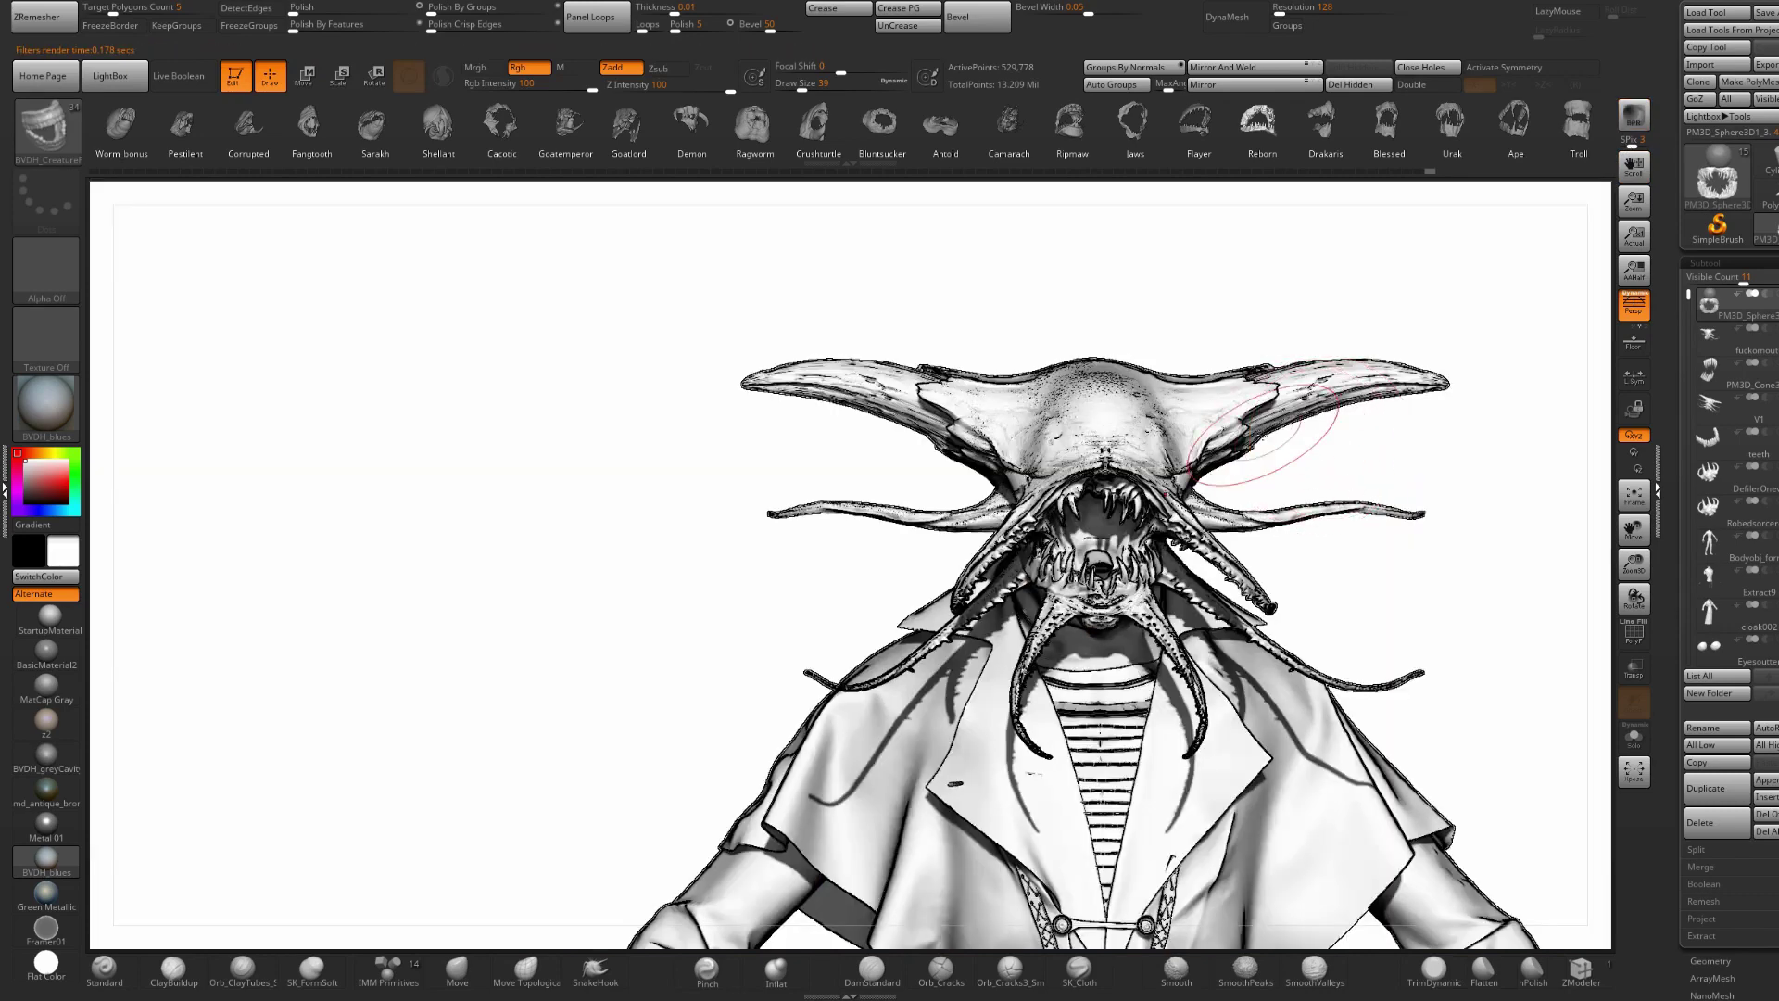
right_drag(1263, 436, 1338, 520)
- Return to the sculpting display, swap in the Drakaris head and reposition it inside the face opening
key(w)
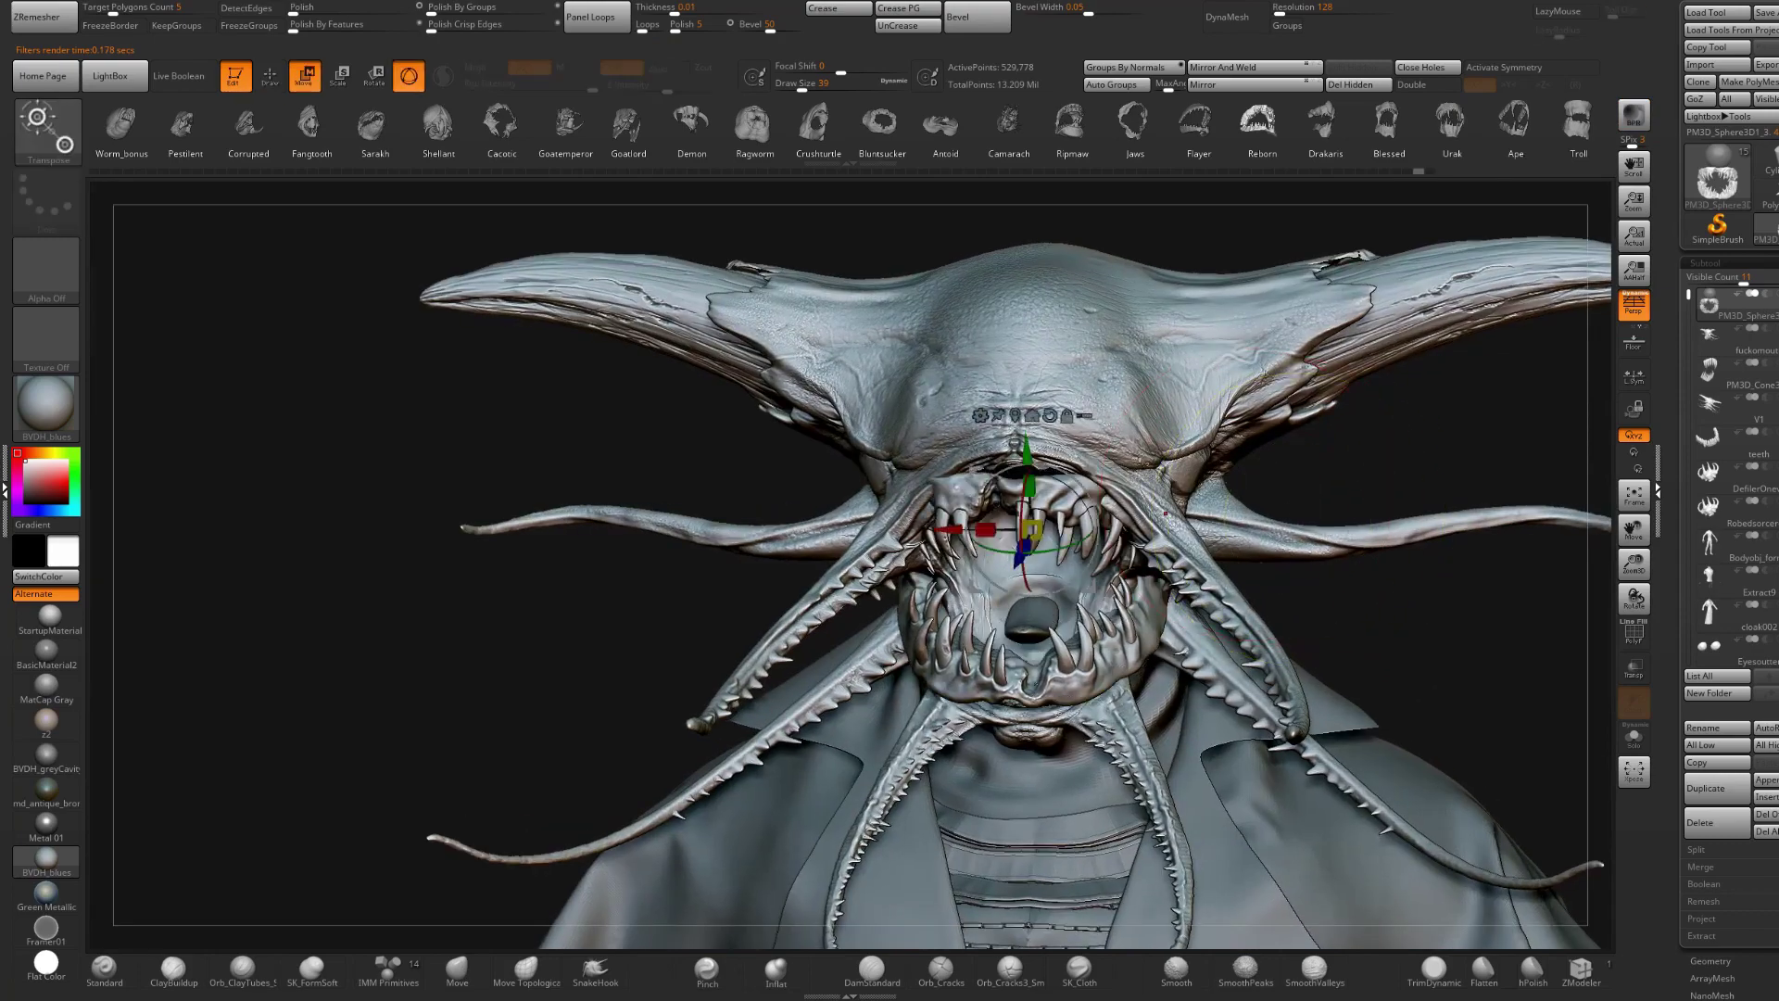
right_drag(1166, 513, 1253, 460)
click(1319, 128)
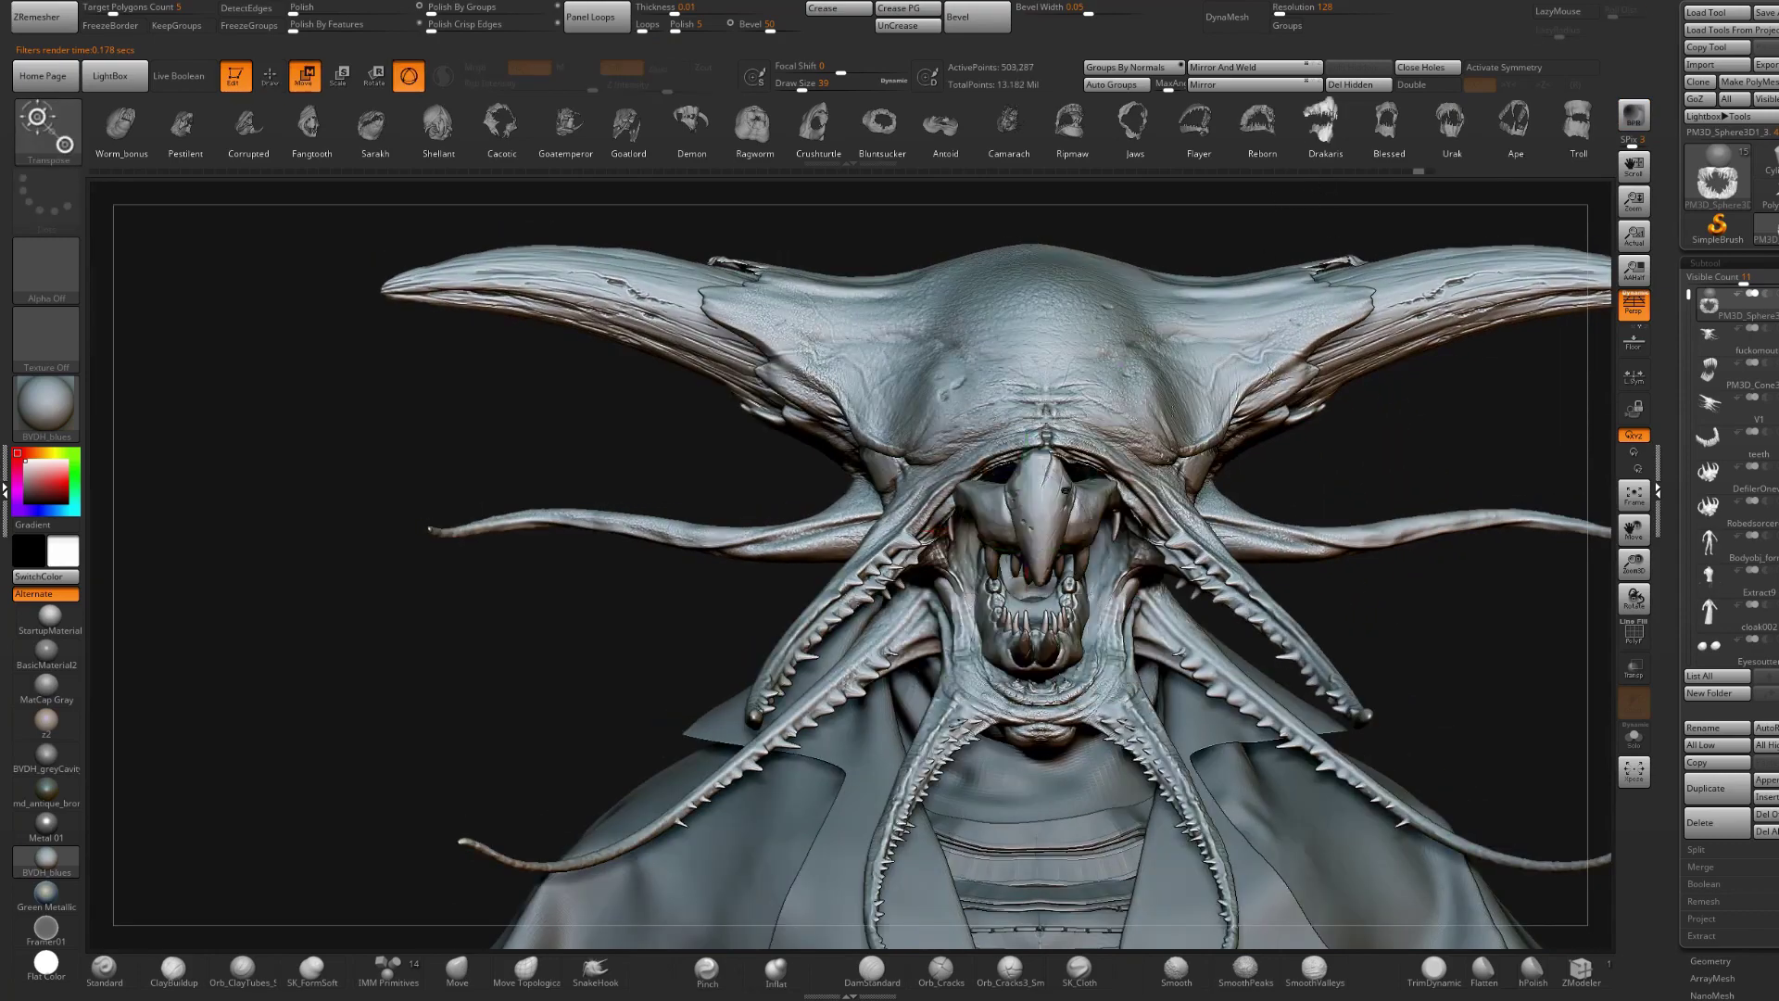
right_drag(1161, 429, 1286, 476)
mouse_move(1005, 526)
mouse_down()
mouse_move(1054, 539)
mouse_move(1026, 487)
mouse_move(1038, 511)
mouse_up()
right_drag(1195, 469, 1268, 486)
drag(896, 435, 909, 483)
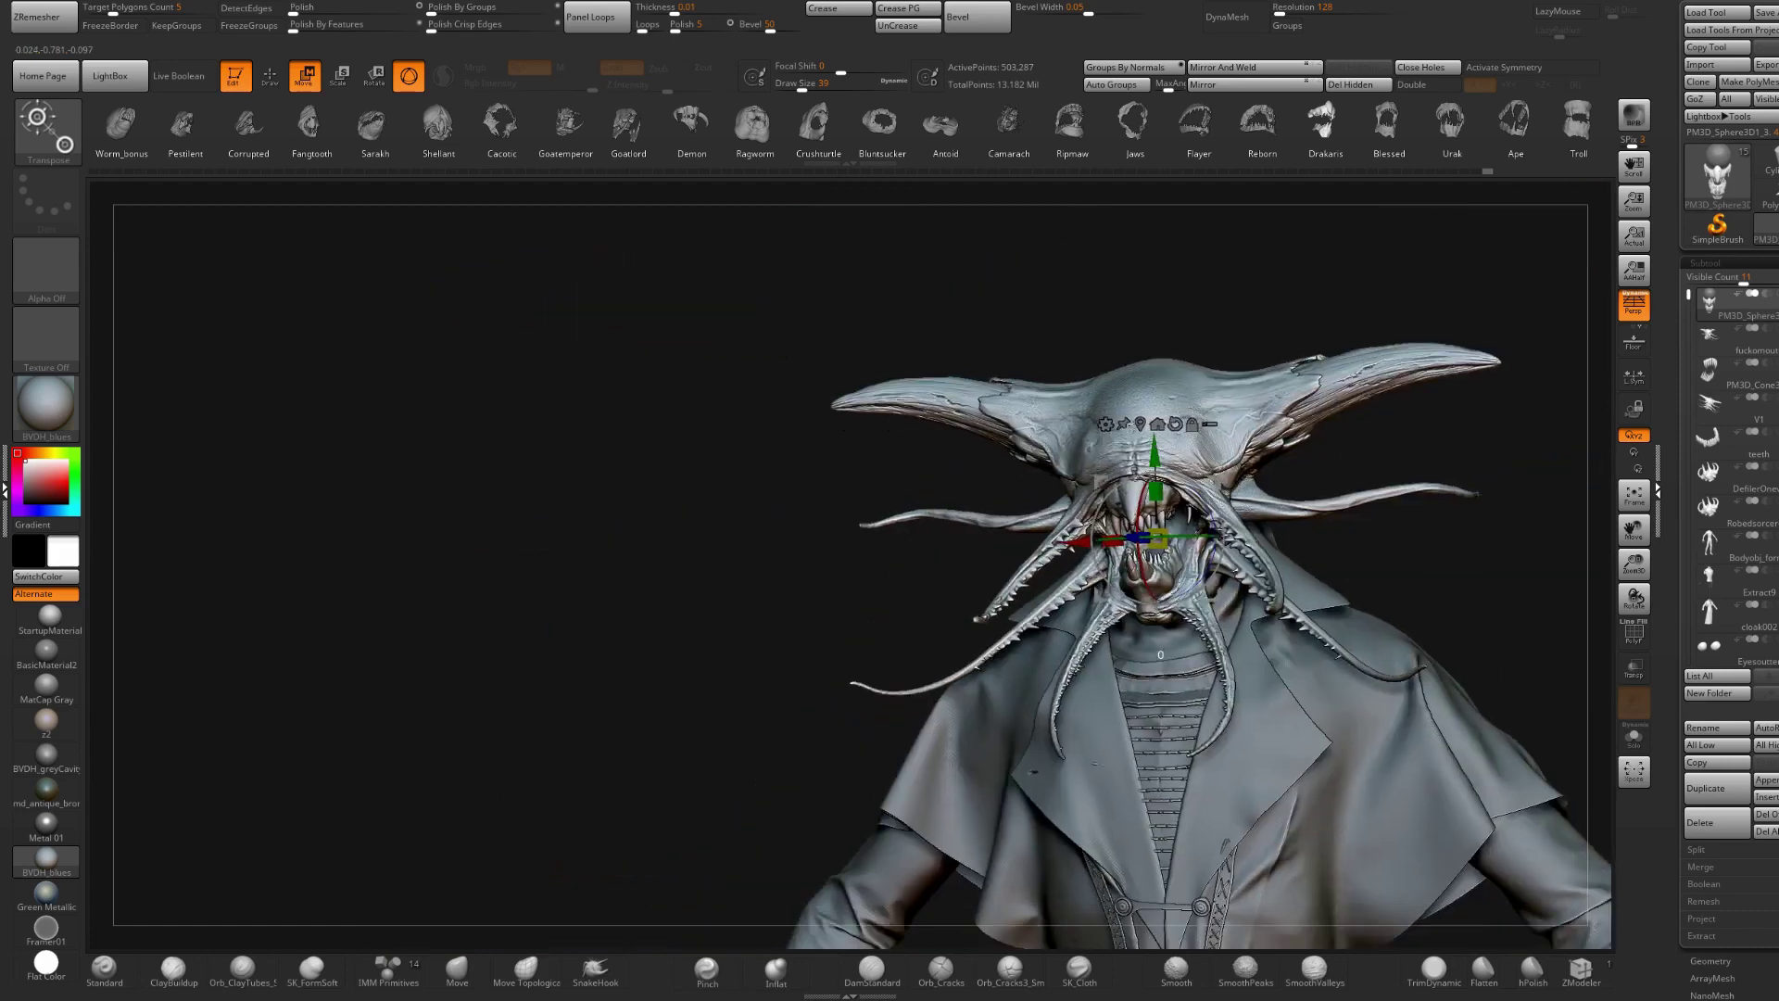
- Replace the Drakaris head with Blessed and move it forward in the face opening
right_drag(1159, 654, 1181, 649)
ctrl+right_drag(1182, 519, 1181, 630)
right_drag(1181, 630, 1255, 616)
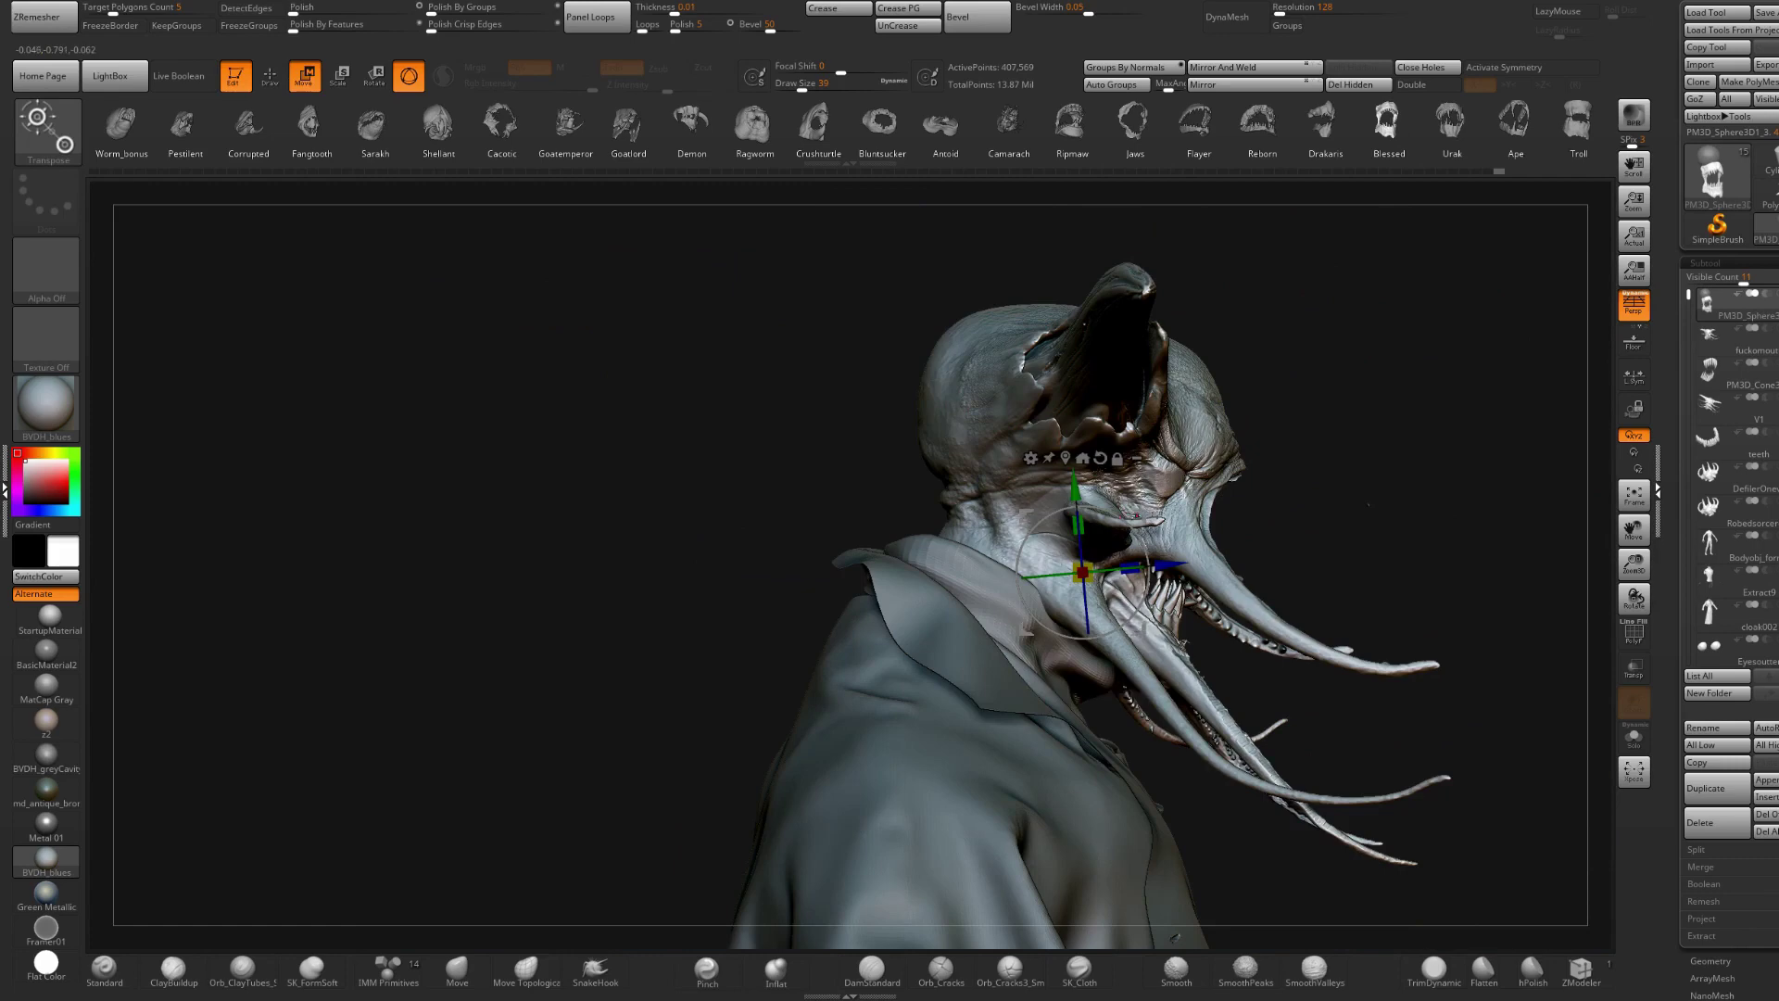
mouse_move(1135, 516)
mouse_down()
mouse_move(1196, 538)
mouse_move(1182, 519)
mouse_move(1182, 546)
mouse_move(1188, 510)
mouse_up()
right_drag(1204, 515, 1000, 536)
key(q)
mouse_move(1298, 547)
ctrl+right_down()
mouse_move(1298, 484)
mouse_move(945, 472)
ctrl+right_up()
ctrl+right_drag(1065, 481, 963, 463)
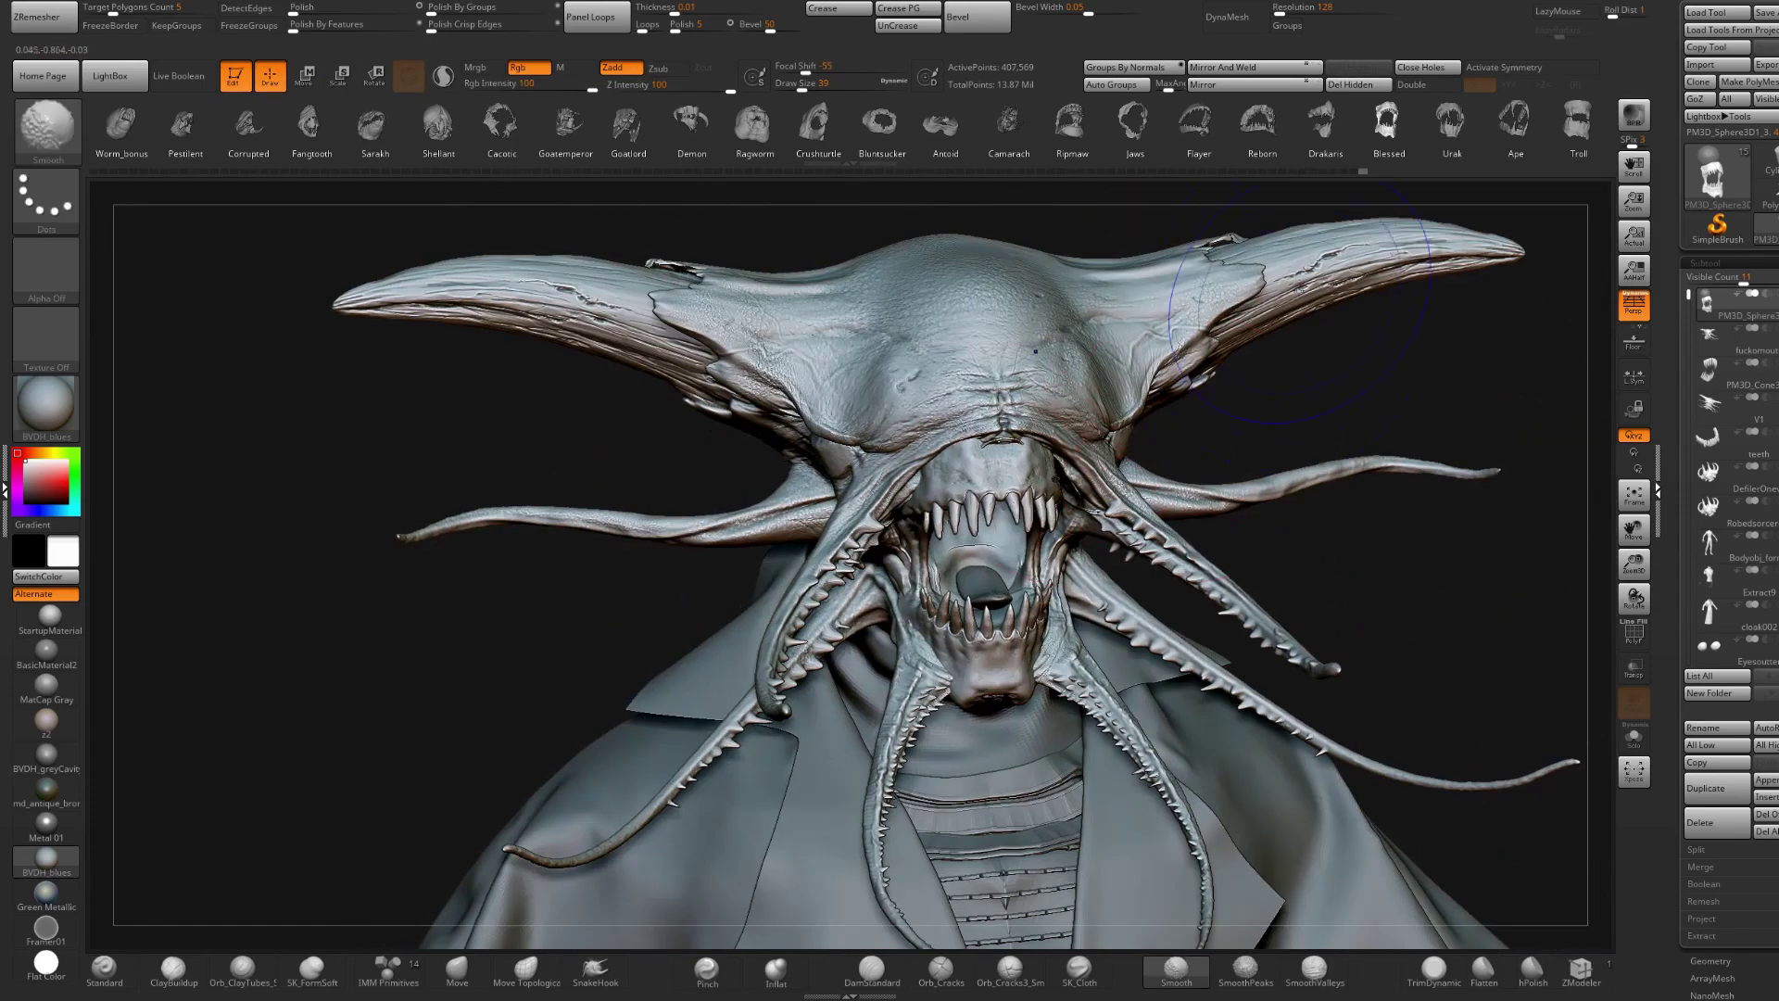
- Try the Urak and Ape heads in the face, then go back to the Blessed head
key(w)
click(1449, 128)
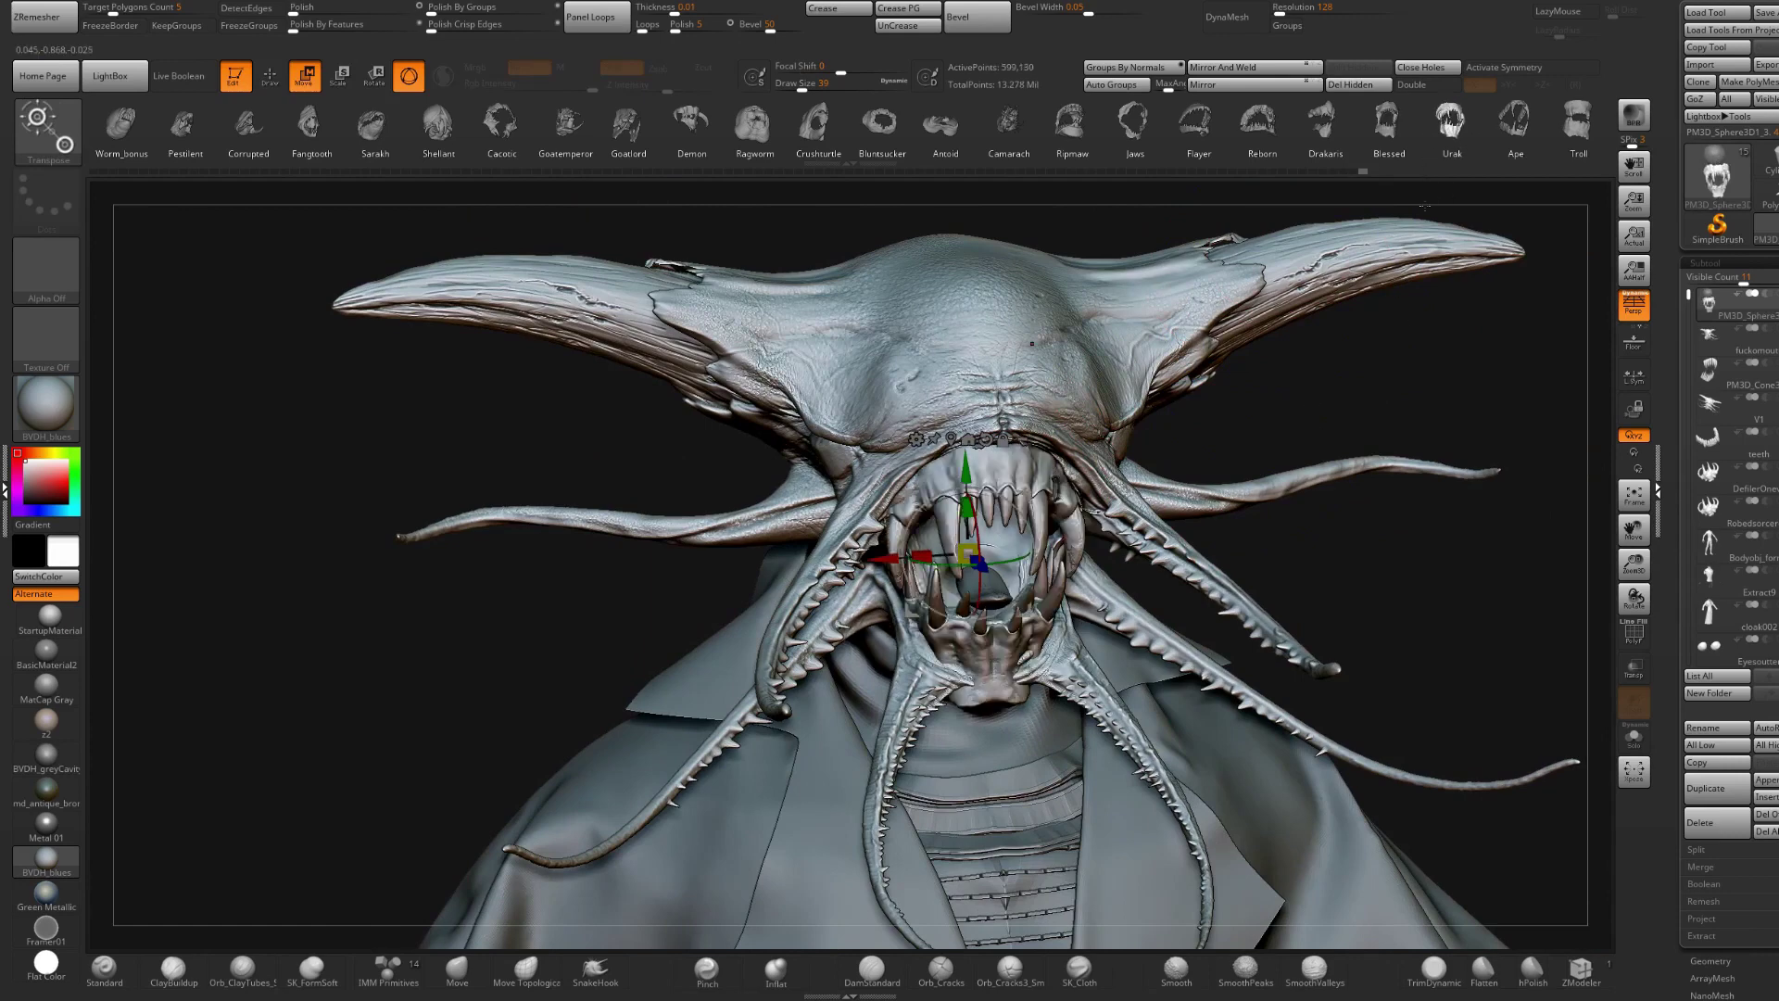
click(1521, 124)
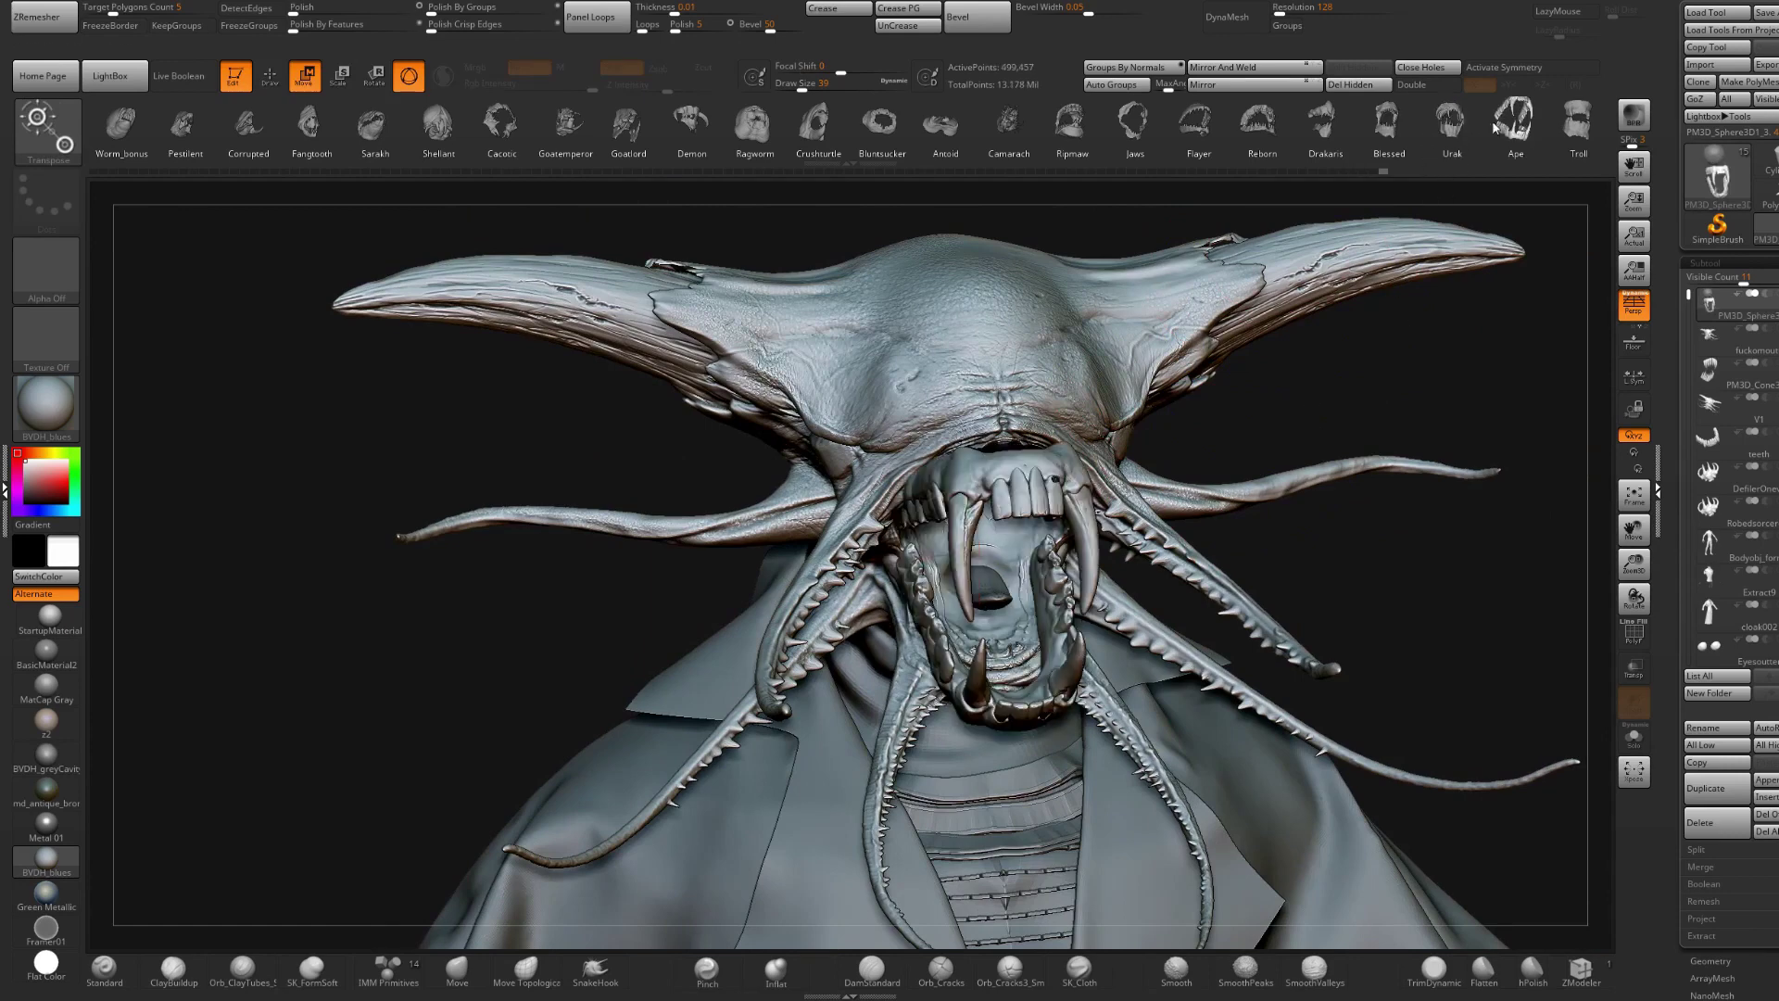
click(1434, 127)
click(1455, 141)
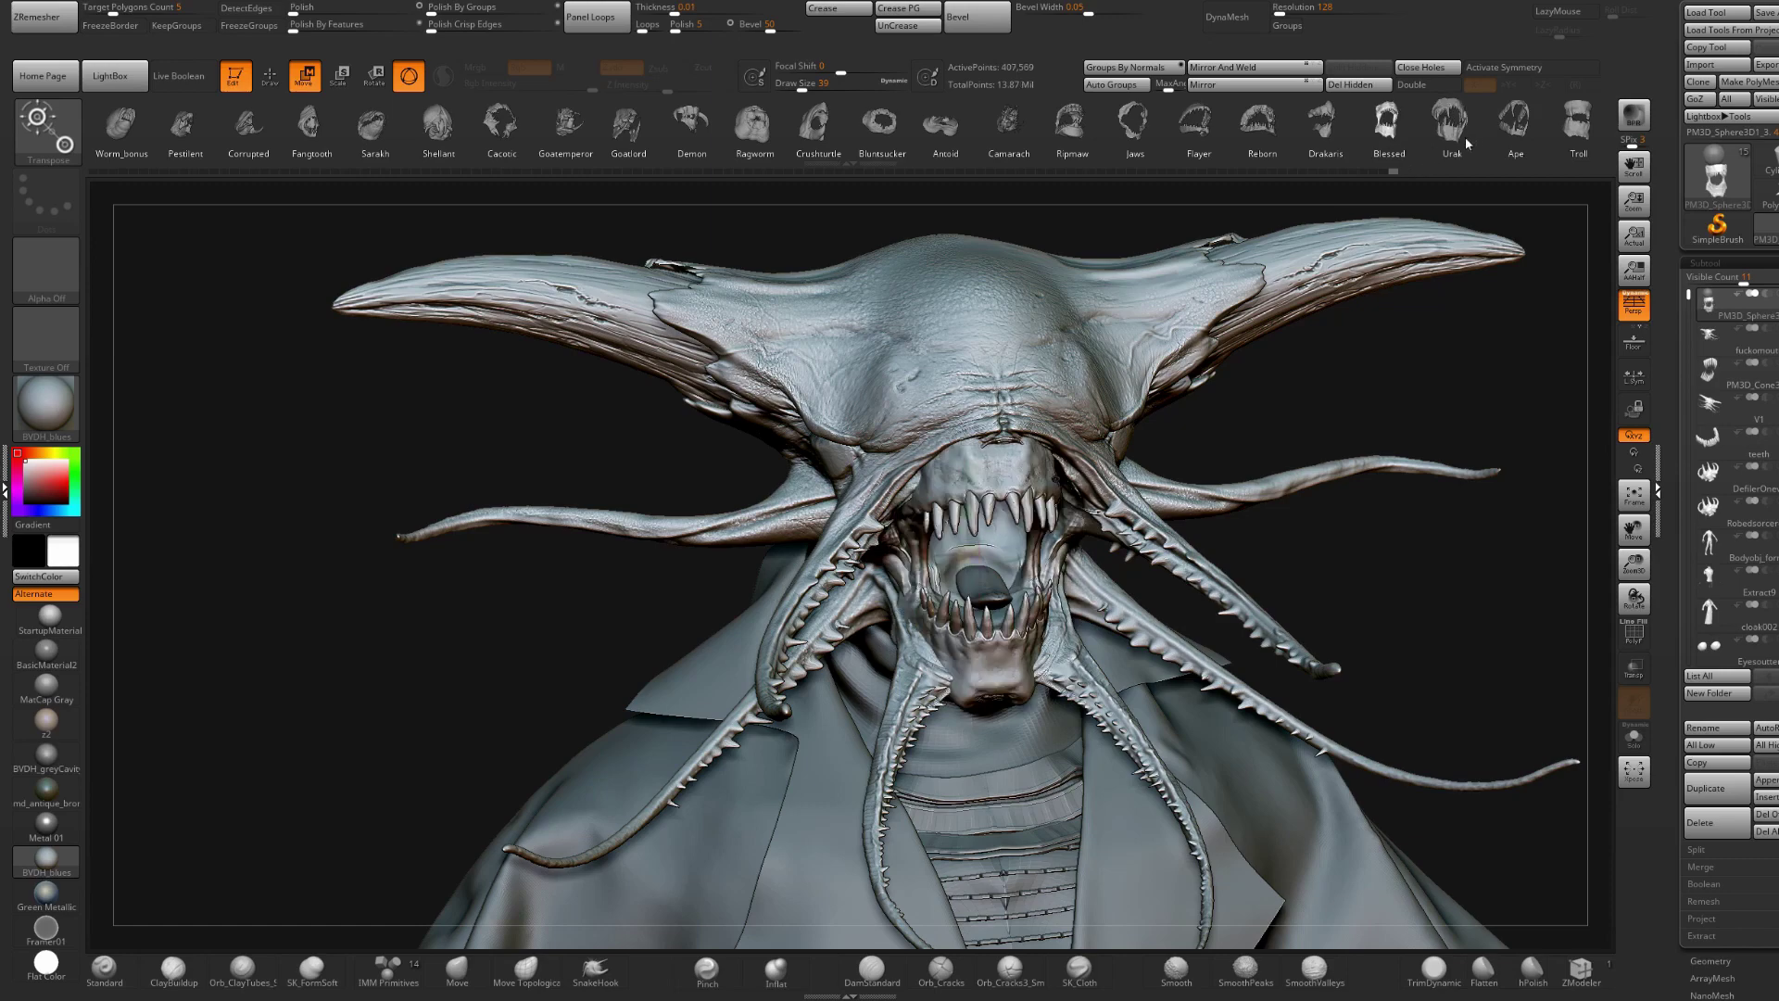
- Swap in the Troll head and shift it to sit inside the face opening
click(1578, 134)
right_drag(787, 505, 1177, 530)
mouse_move(908, 522)
mouse_down()
mouse_move(867, 498)
mouse_move(886, 499)
mouse_move(904, 516)
mouse_move(881, 538)
mouse_move(868, 519)
mouse_up()
key(q)
mouse_move(1181, 496)
right_down()
mouse_move(954, 509)
mouse_move(958, 414)
mouse_move(880, 421)
right_up()
ctrl+right_drag(880, 421, 1020, 487)
shift+drag(982, 472, 1580, 195)
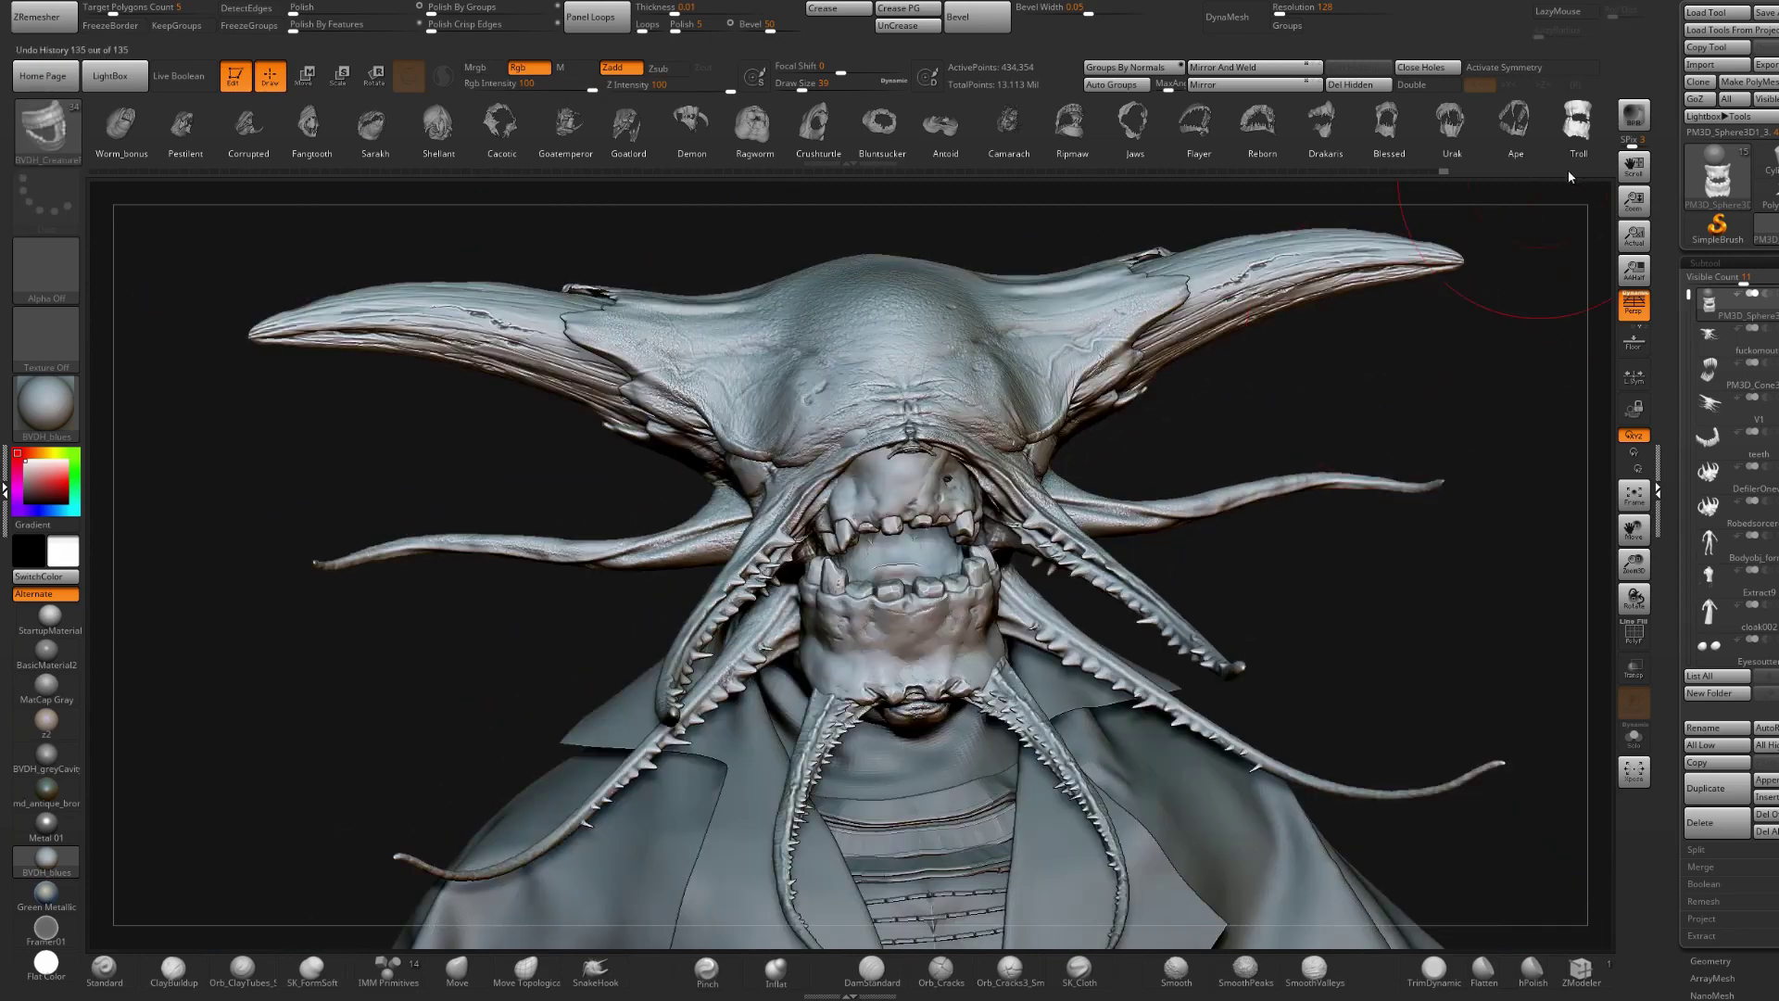
- Browse further along the insert-mesh set and try the Chunky01 and Chunky02 mouths in the face
drag(1579, 124, 1329, 127)
click(1578, 126)
mouse_move(987, 426)
right_down()
mouse_move(1080, 440)
mouse_move(982, 417)
right_up()
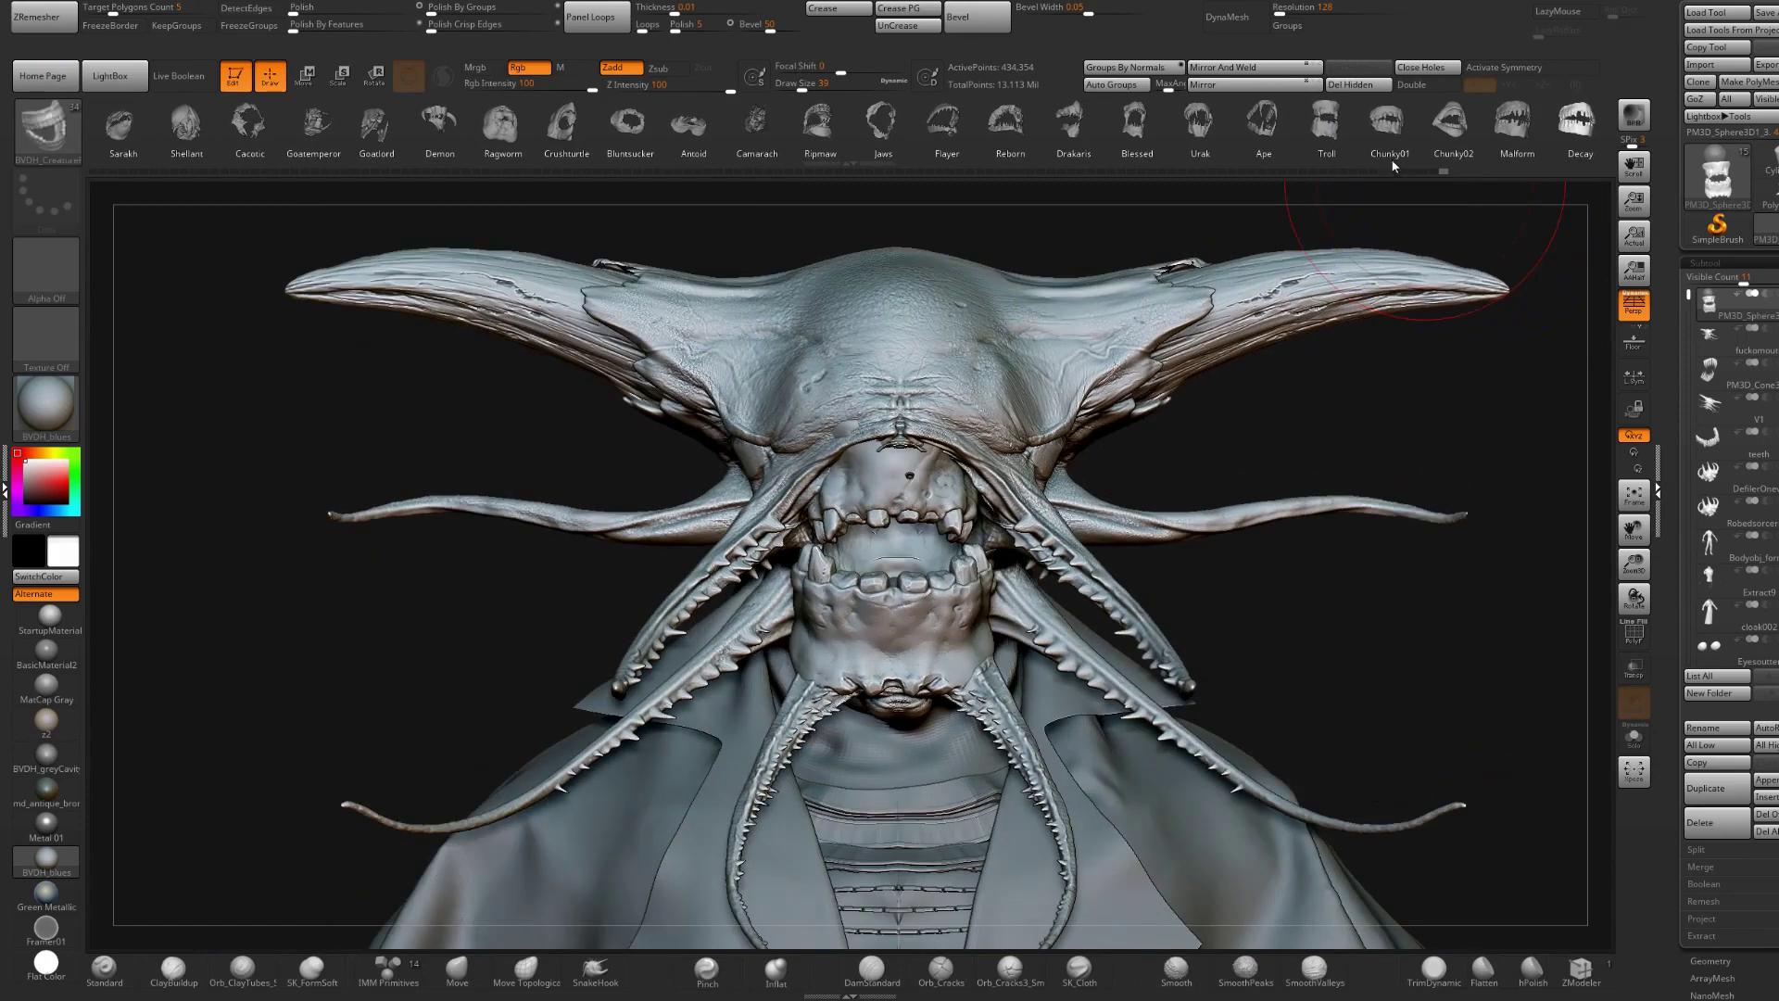
key(w)
click(1387, 122)
drag(1212, 455, 1427, 232)
click(1448, 123)
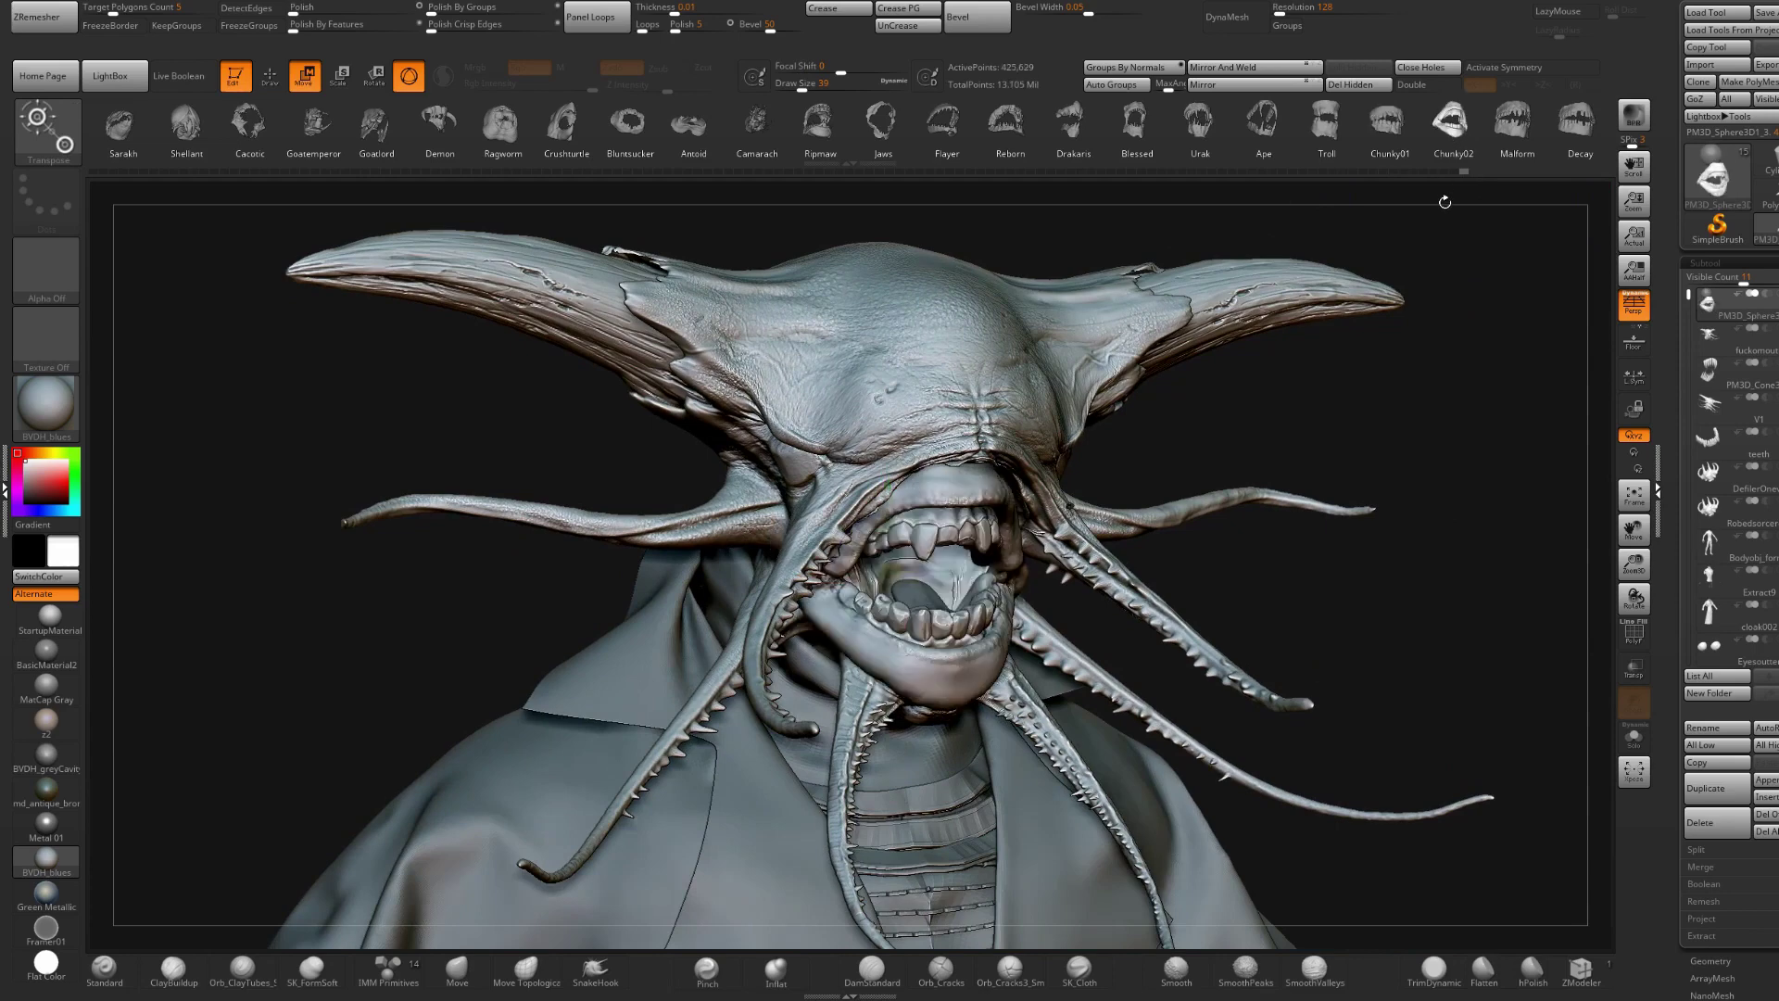
- Swap in the Malform mouth and adjust its placement so its long teeth fit the face opening
click(1514, 133)
key(r)
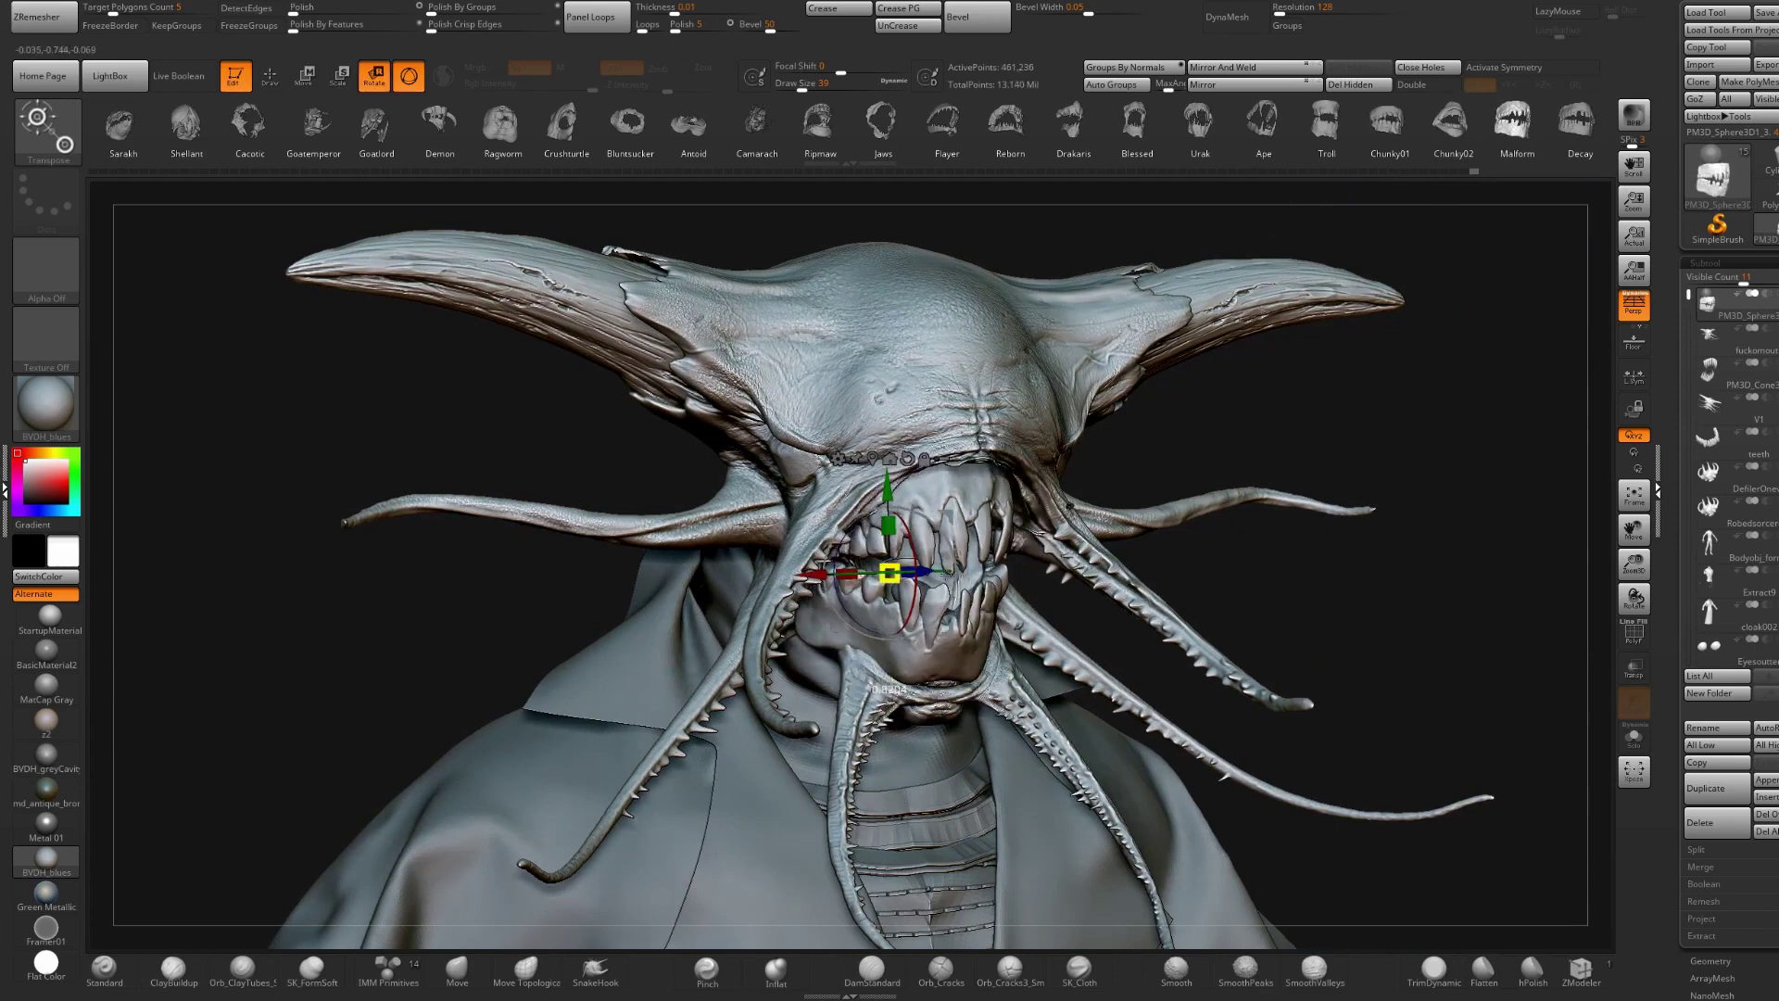
right_drag(1069, 506, 923, 495)
key(w)
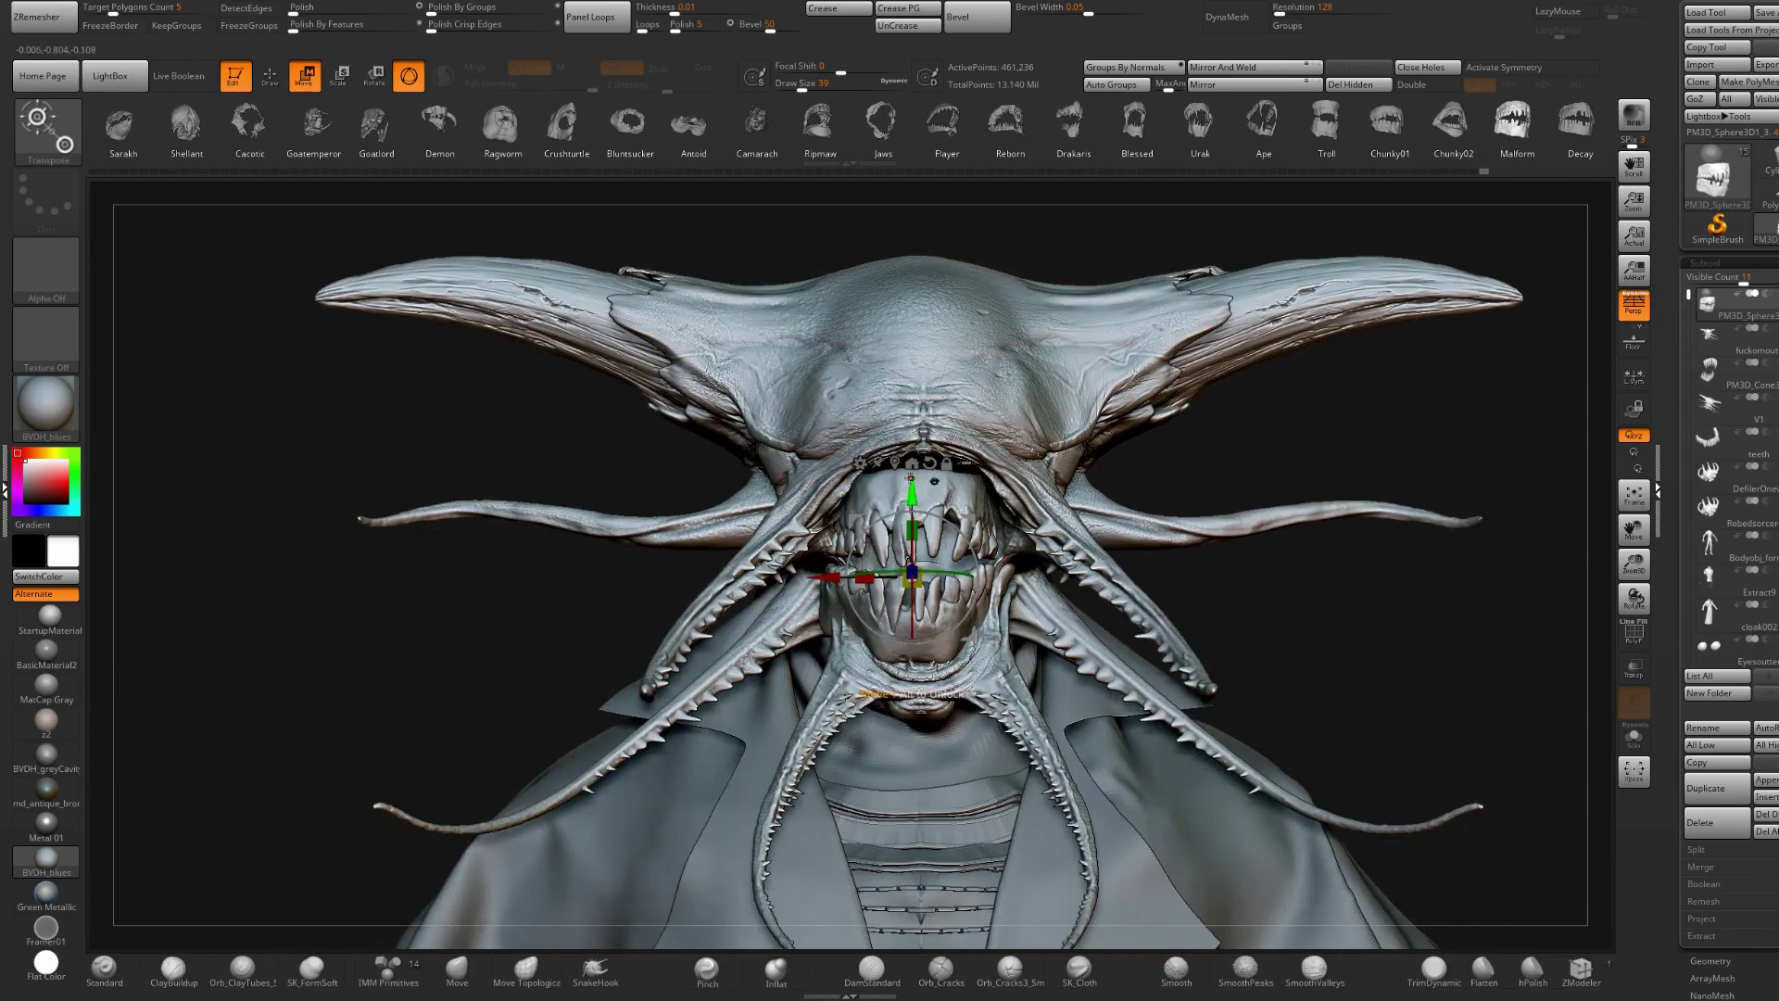
drag(917, 552, 937, 556)
drag(912, 482, 913, 504)
- Render the creature with the Malform mouth from a slight three-quarter view
key(q)
mouse_move(1046, 492)
ctrl+right_down()
mouse_move(1031, 459)
mouse_move(1103, 476)
mouse_move(1052, 480)
mouse_move(1070, 515)
ctrl+right_up()
right_drag(1070, 516, 1143, 517)
drag(1144, 517, 1038, 518)
drag(1295, 410, 1280, 408)
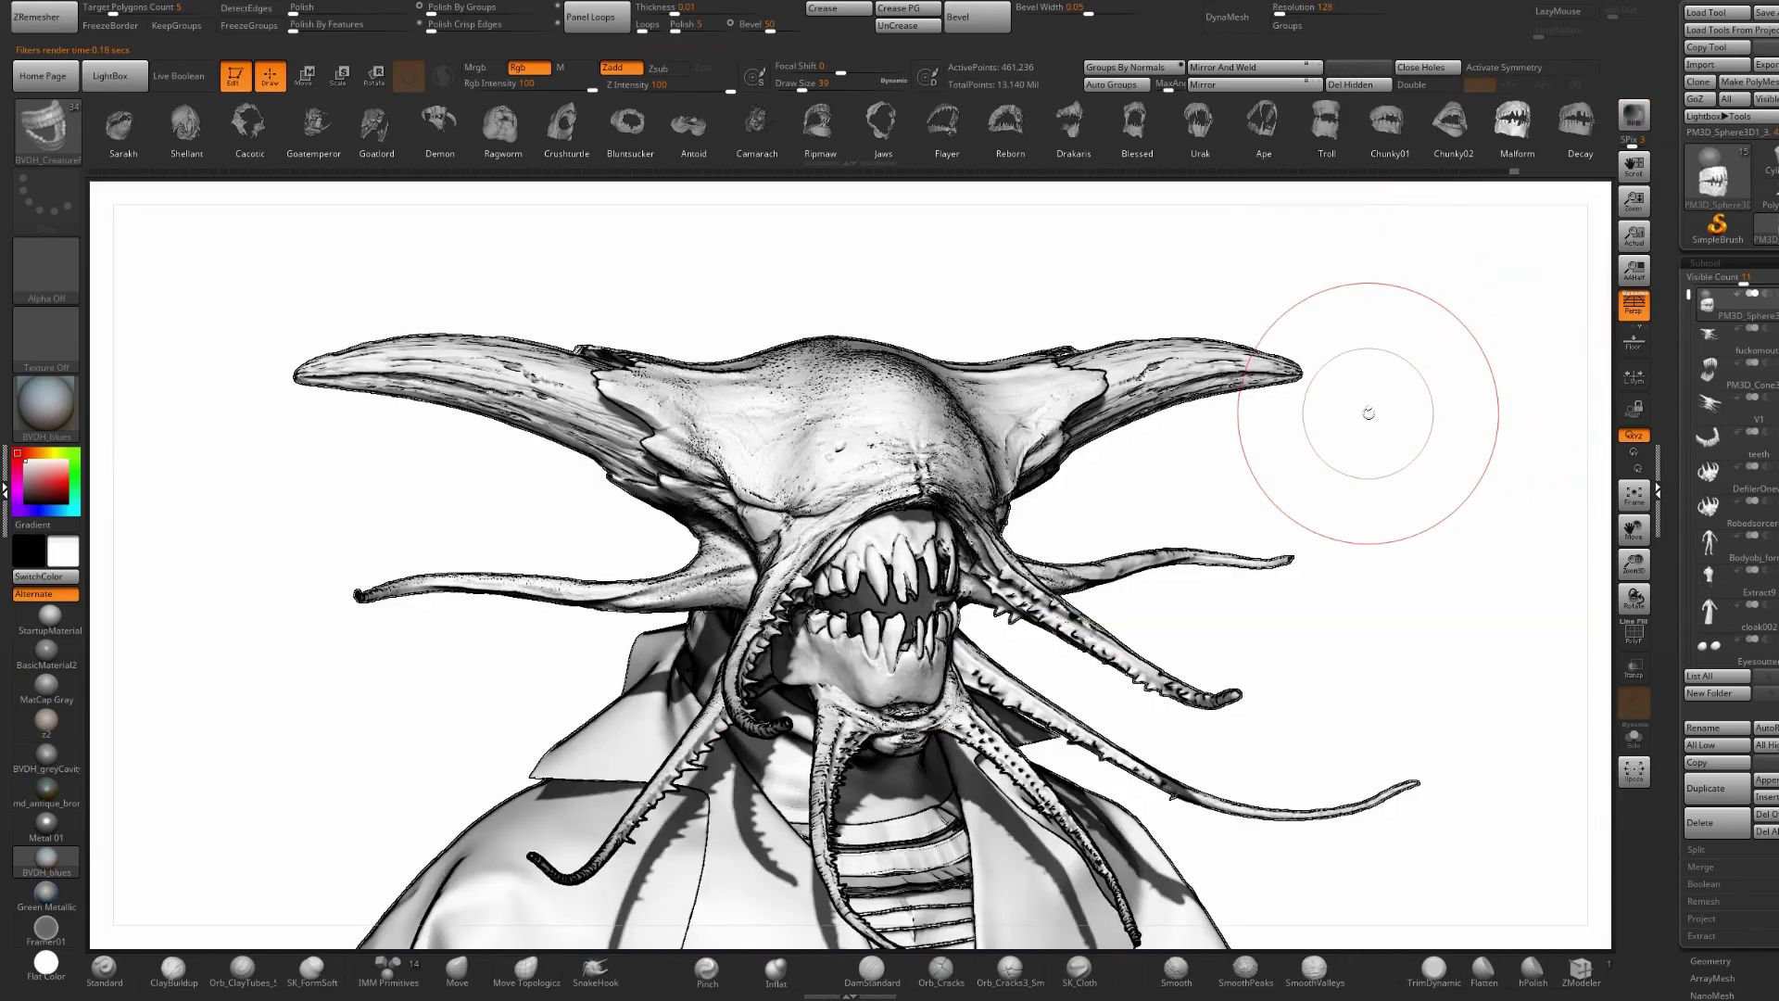
drag(1353, 453, 1398, 403)
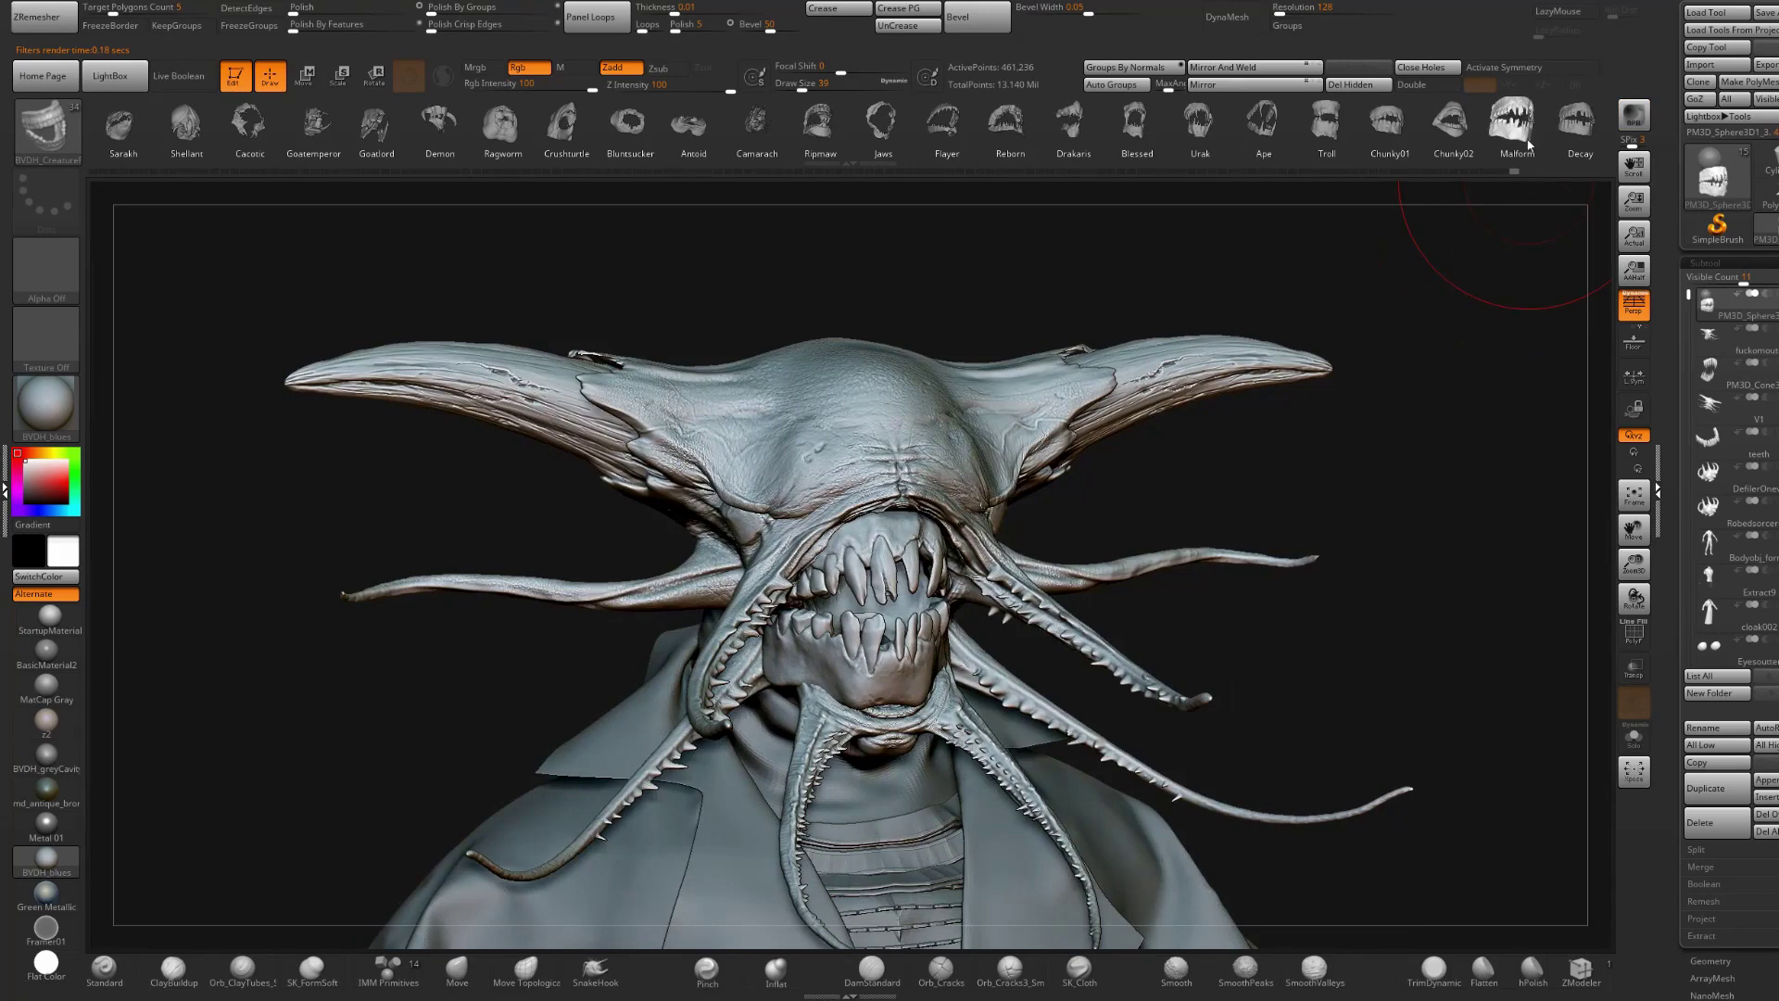
- Try the Decay, Human, Vampiric and Rotten mouths in the face opening
click(1520, 130)
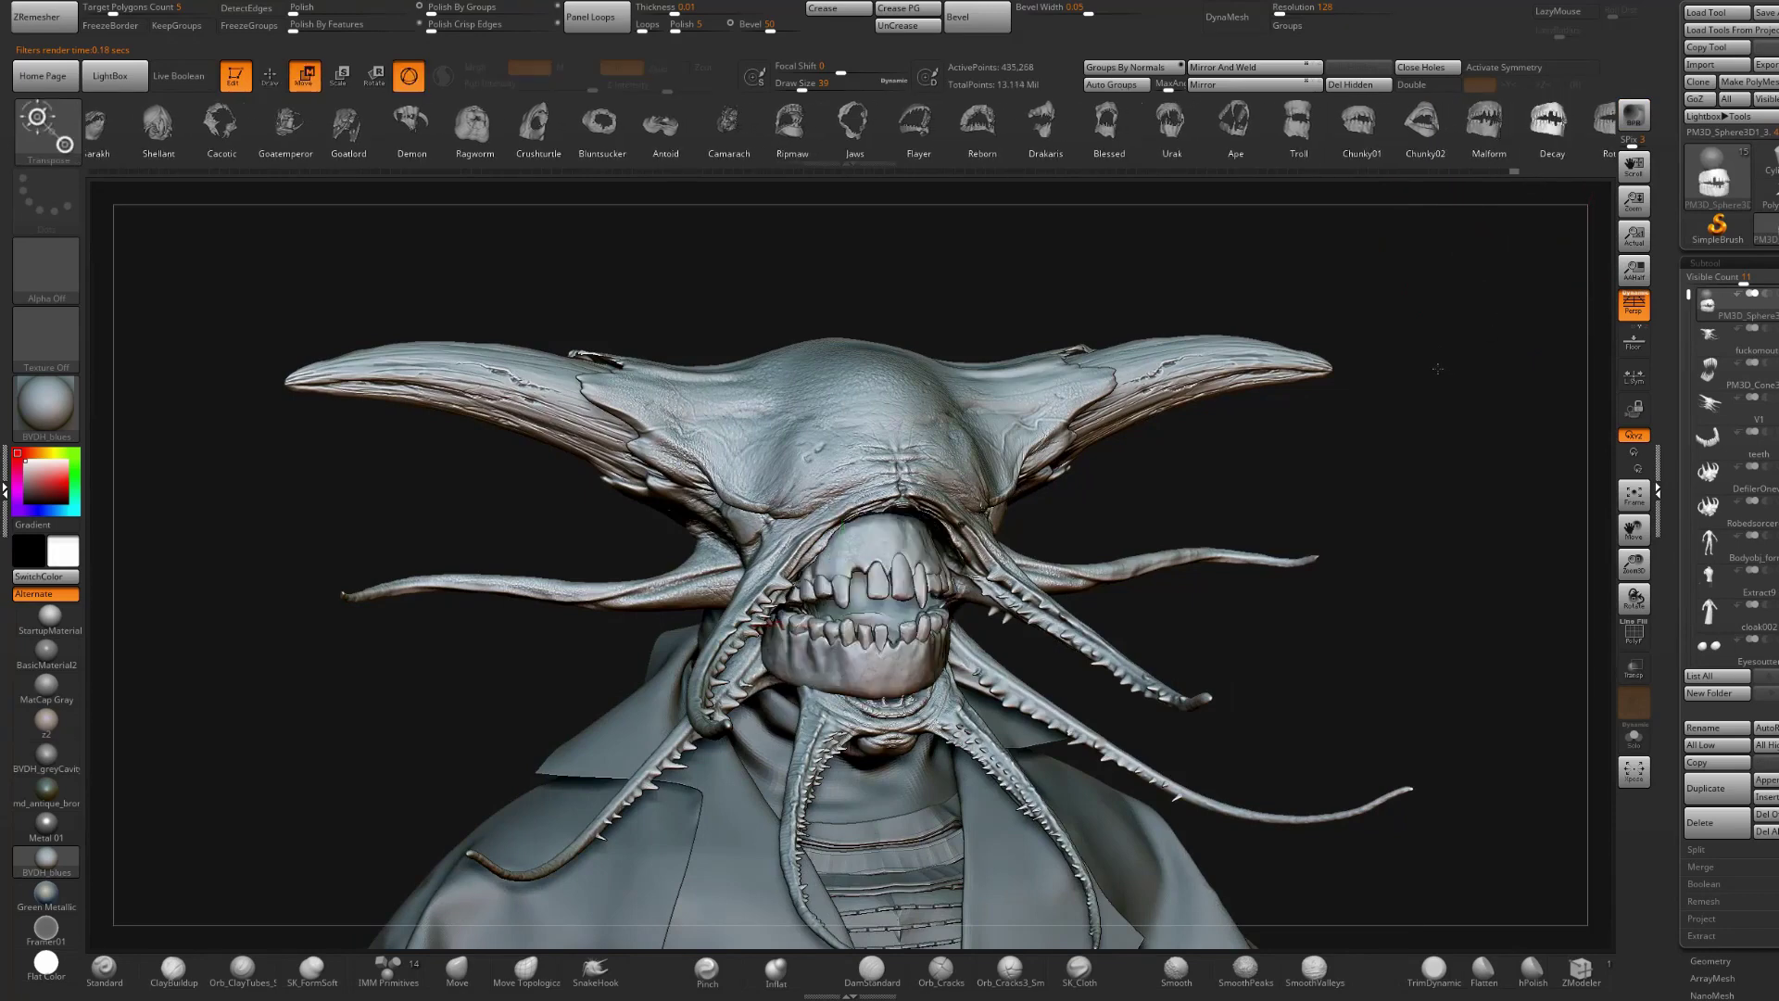
click(1547, 123)
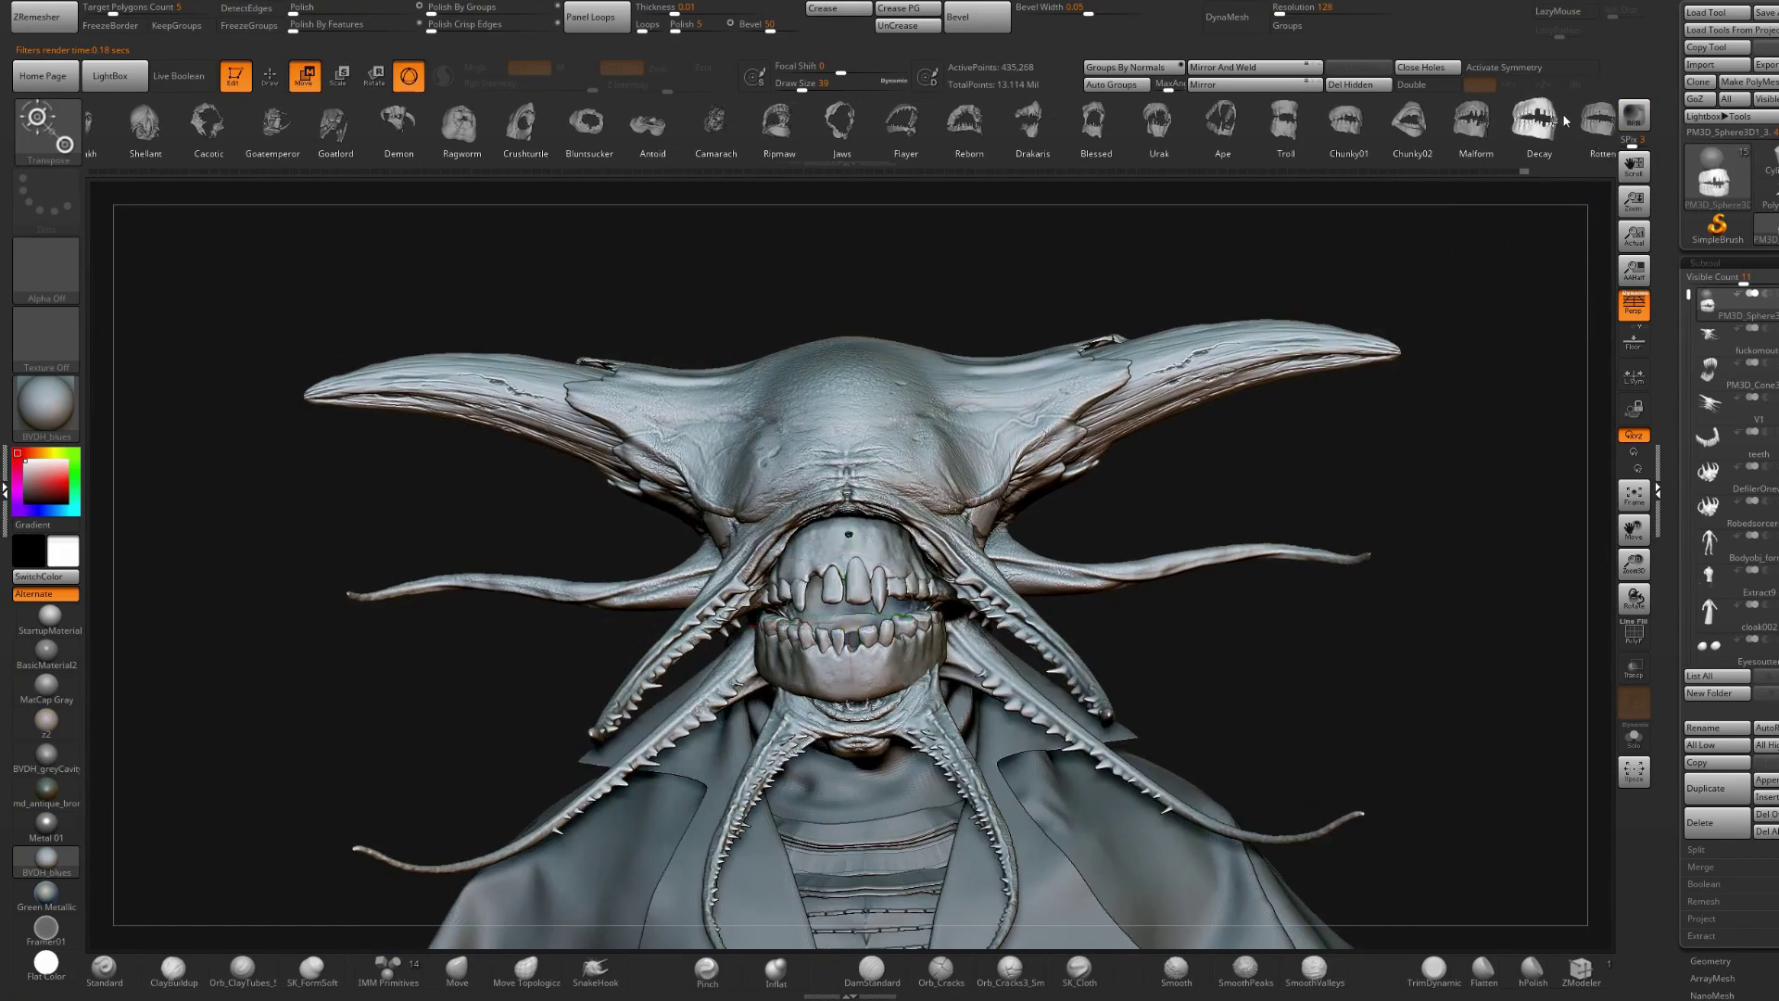
click(1586, 126)
click(1362, 137)
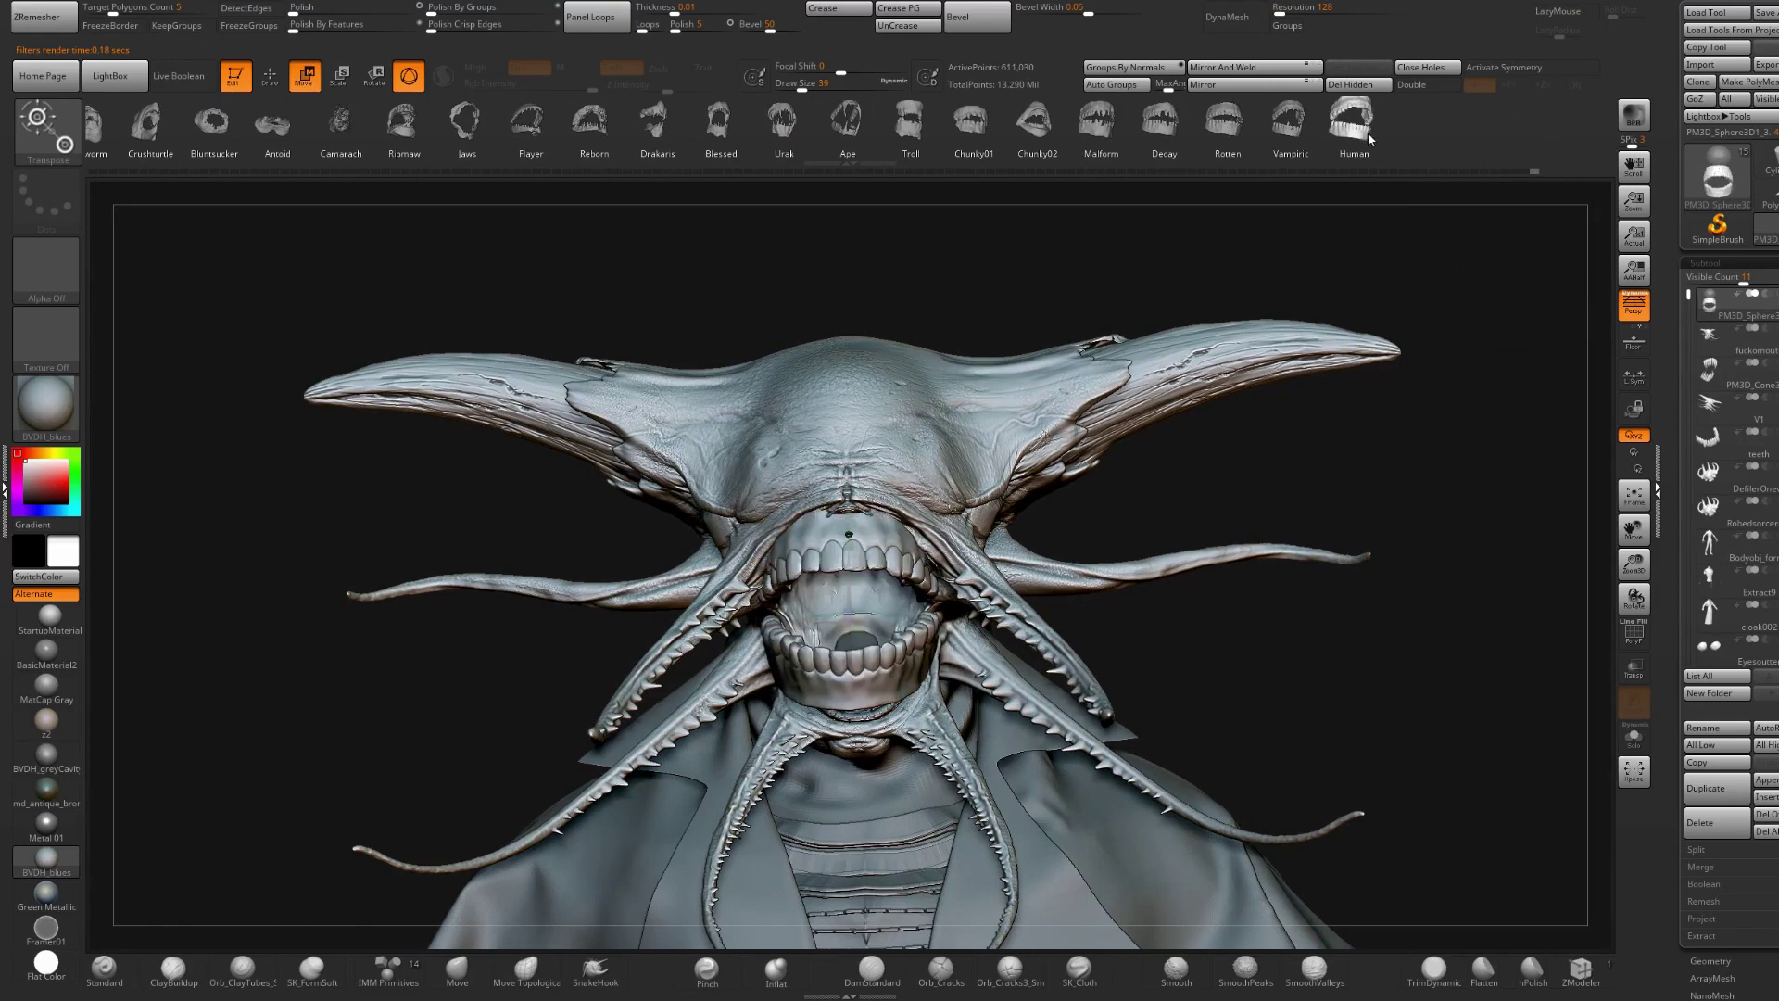
click(1292, 137)
click(1235, 135)
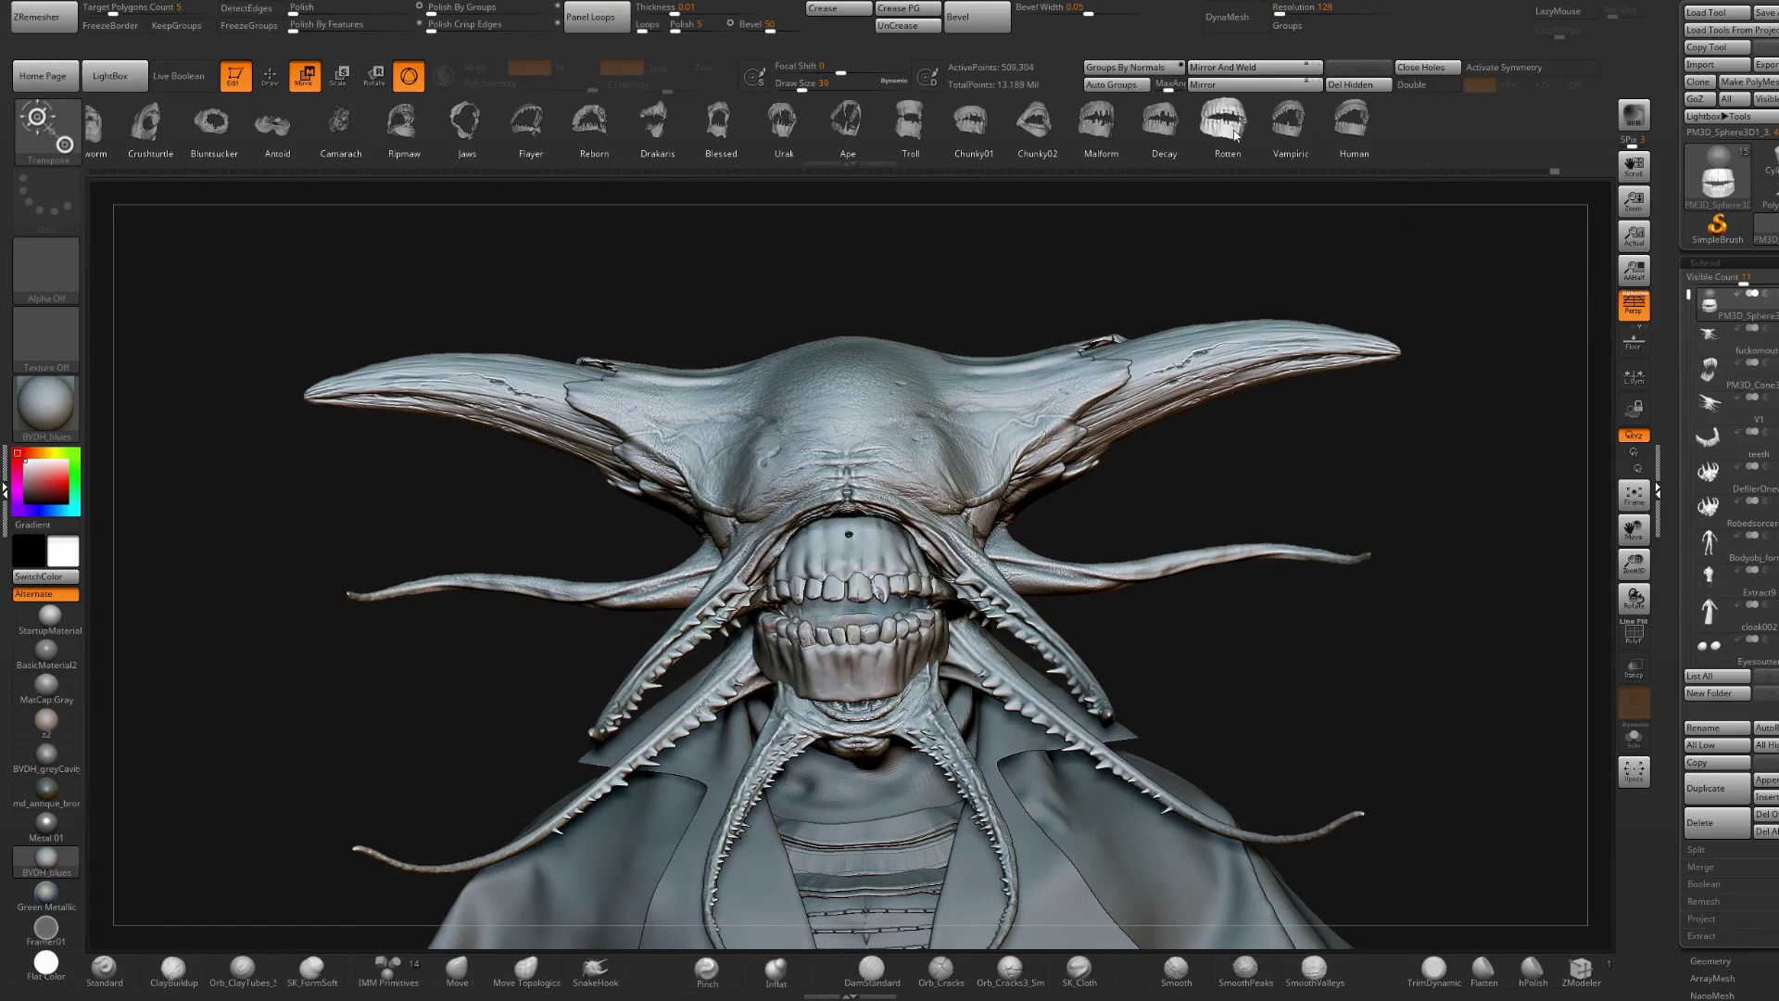
- Compare the Decay, Chunky02, Chunky01 and Troll mouths in the face from a slight angle
drag(1267, 301, 1296, 353)
click(1173, 120)
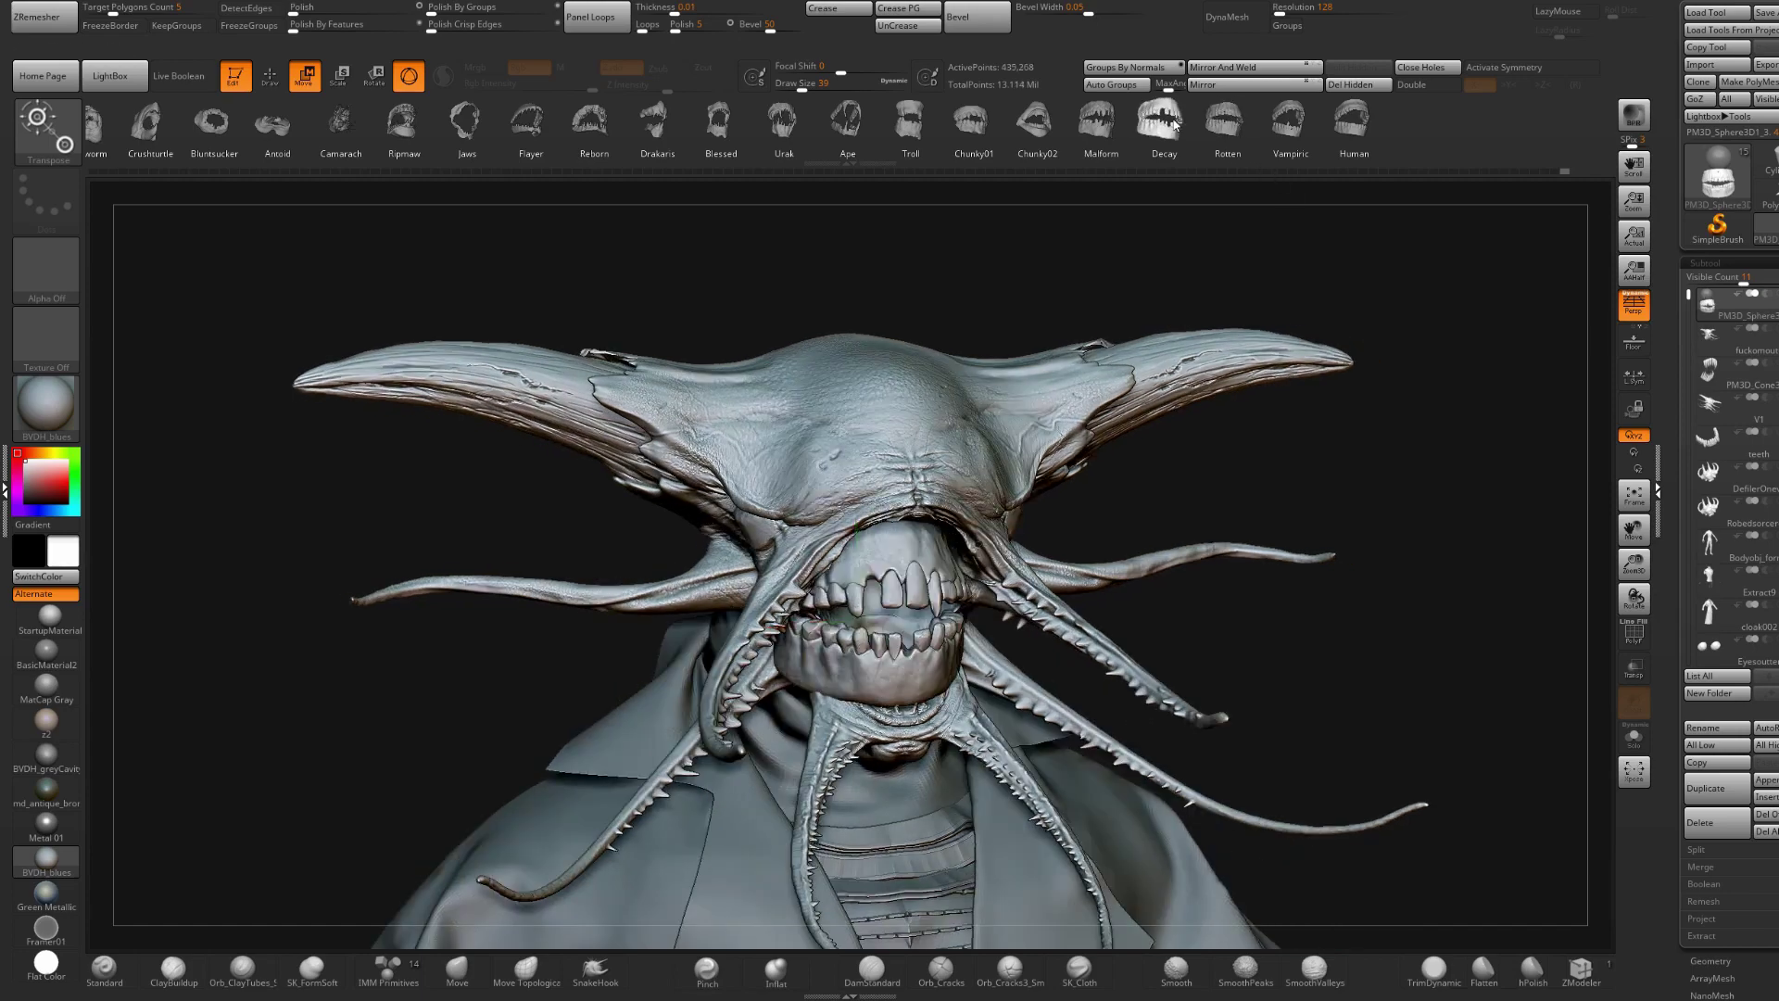
click(1050, 130)
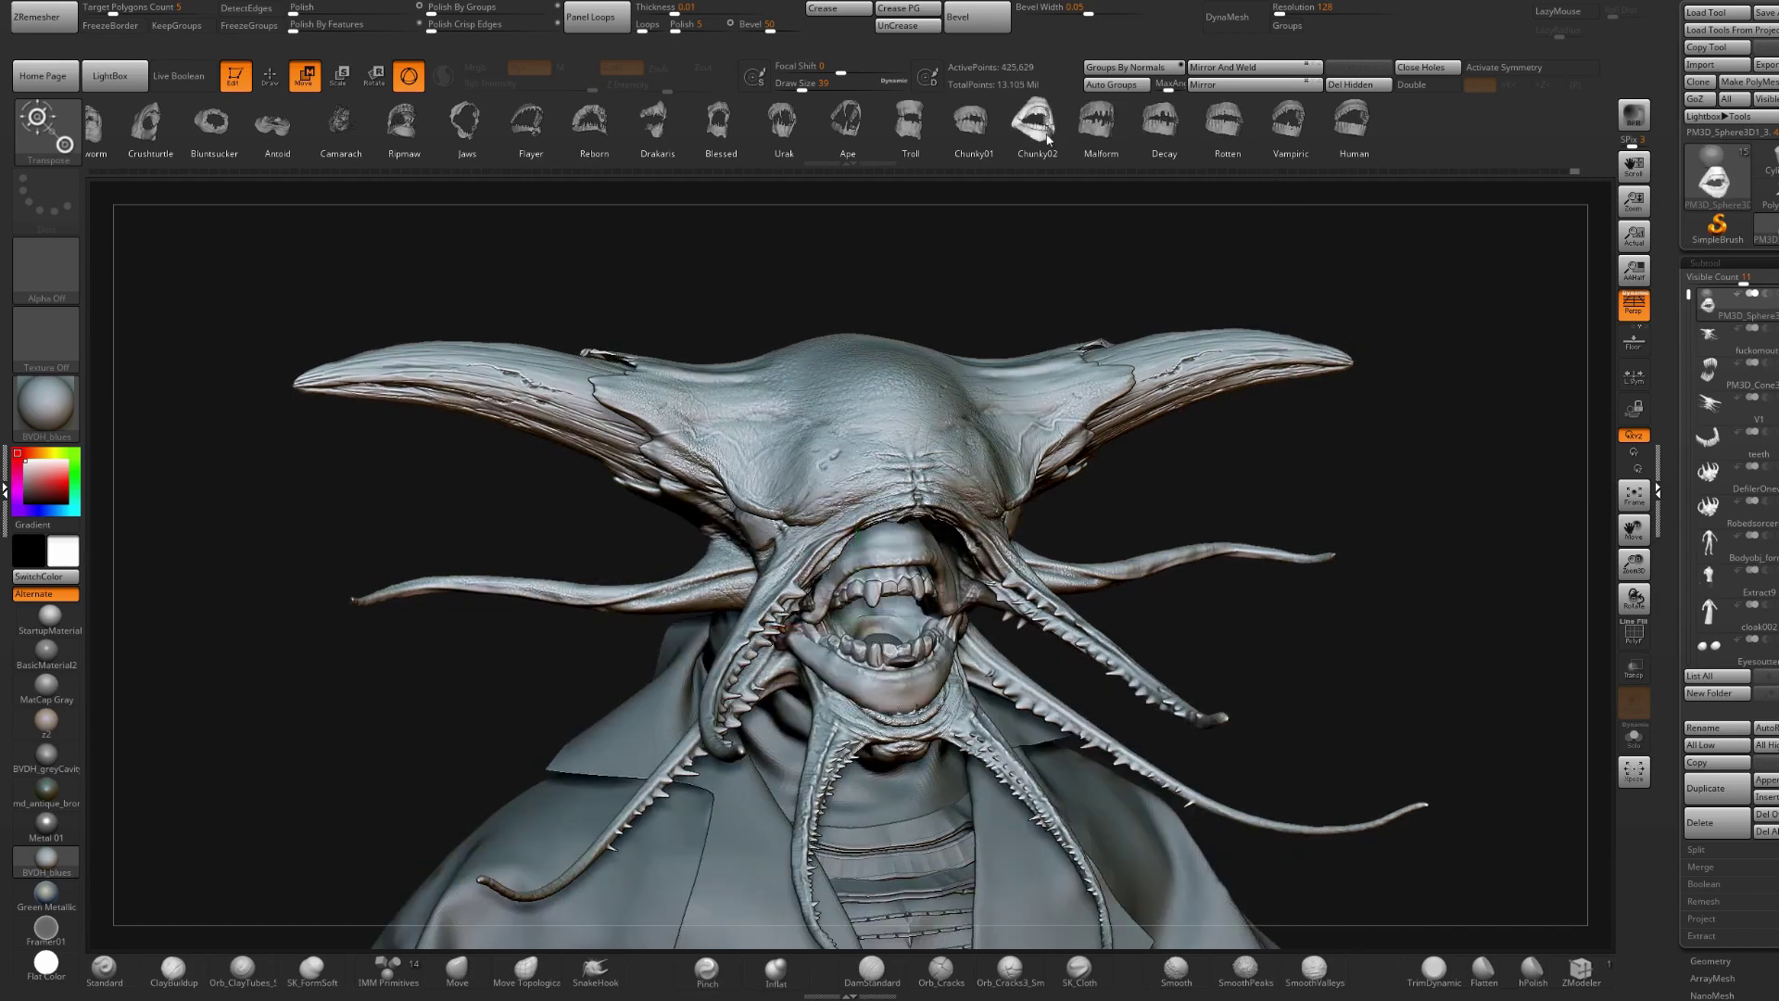
click(967, 132)
click(893, 120)
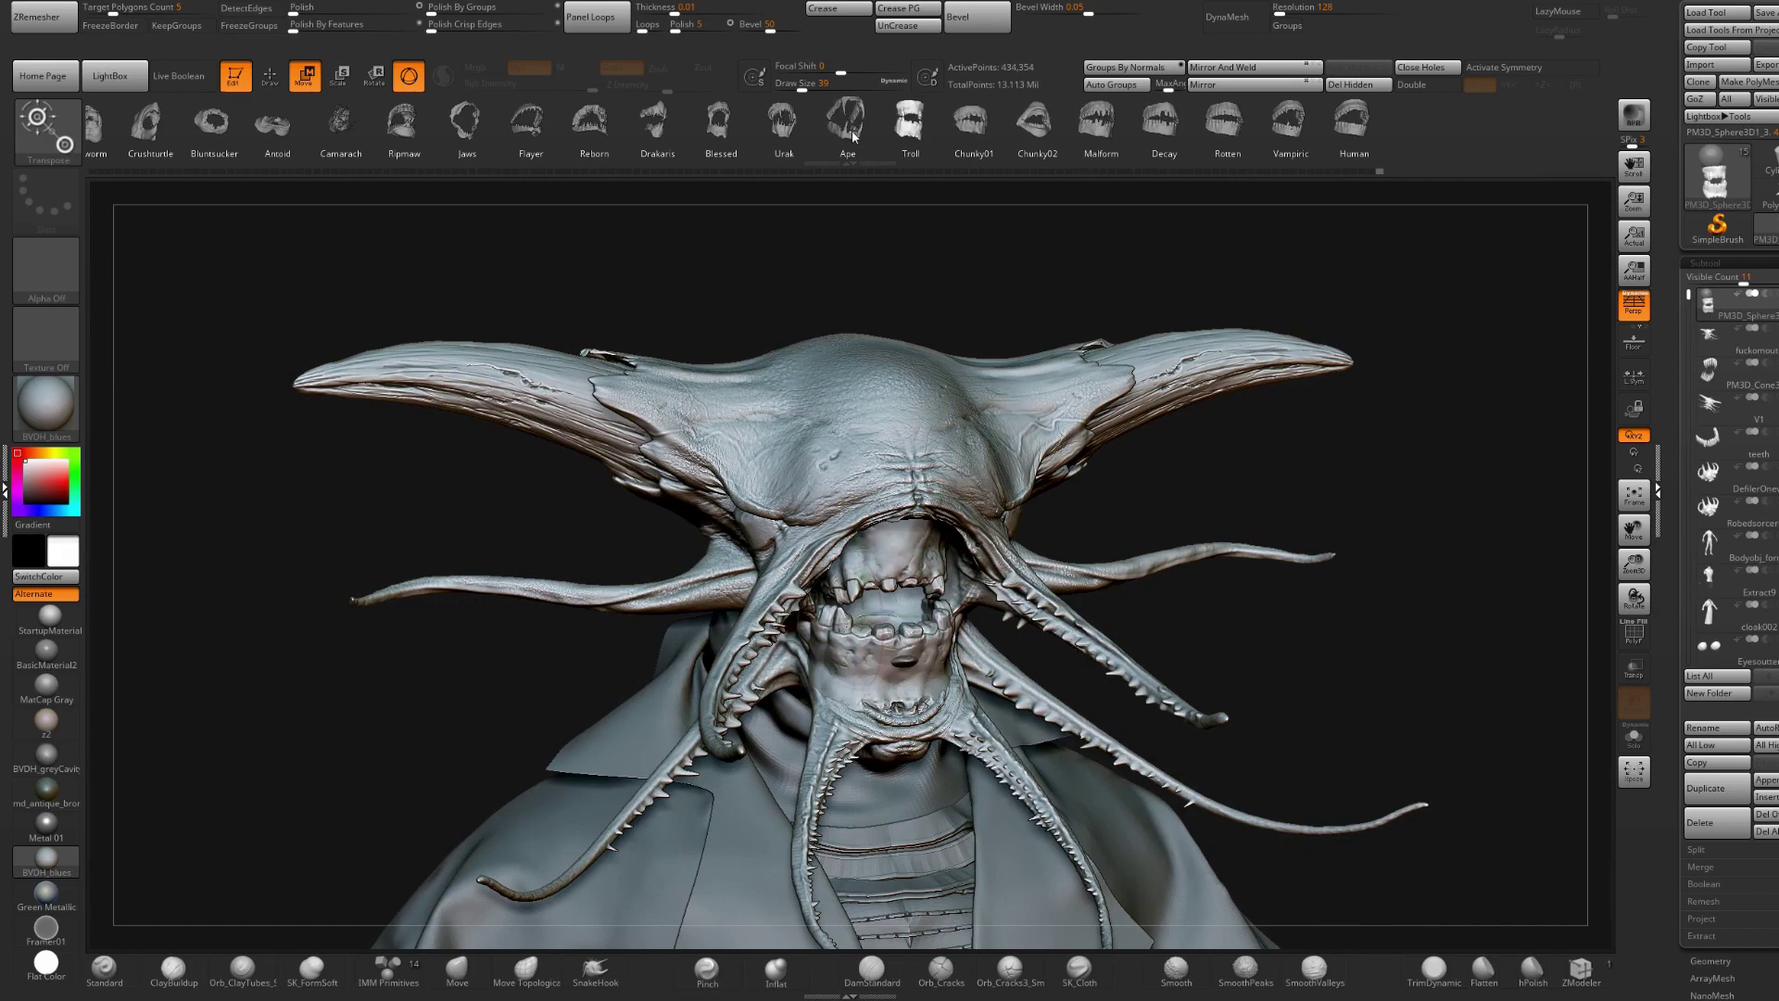
- Swap in the Ape head and adjust its position and size so its fangs fit under the brow
click(852, 130)
drag(1417, 421, 1158, 430)
drag(925, 562, 1057, 435)
key(e)
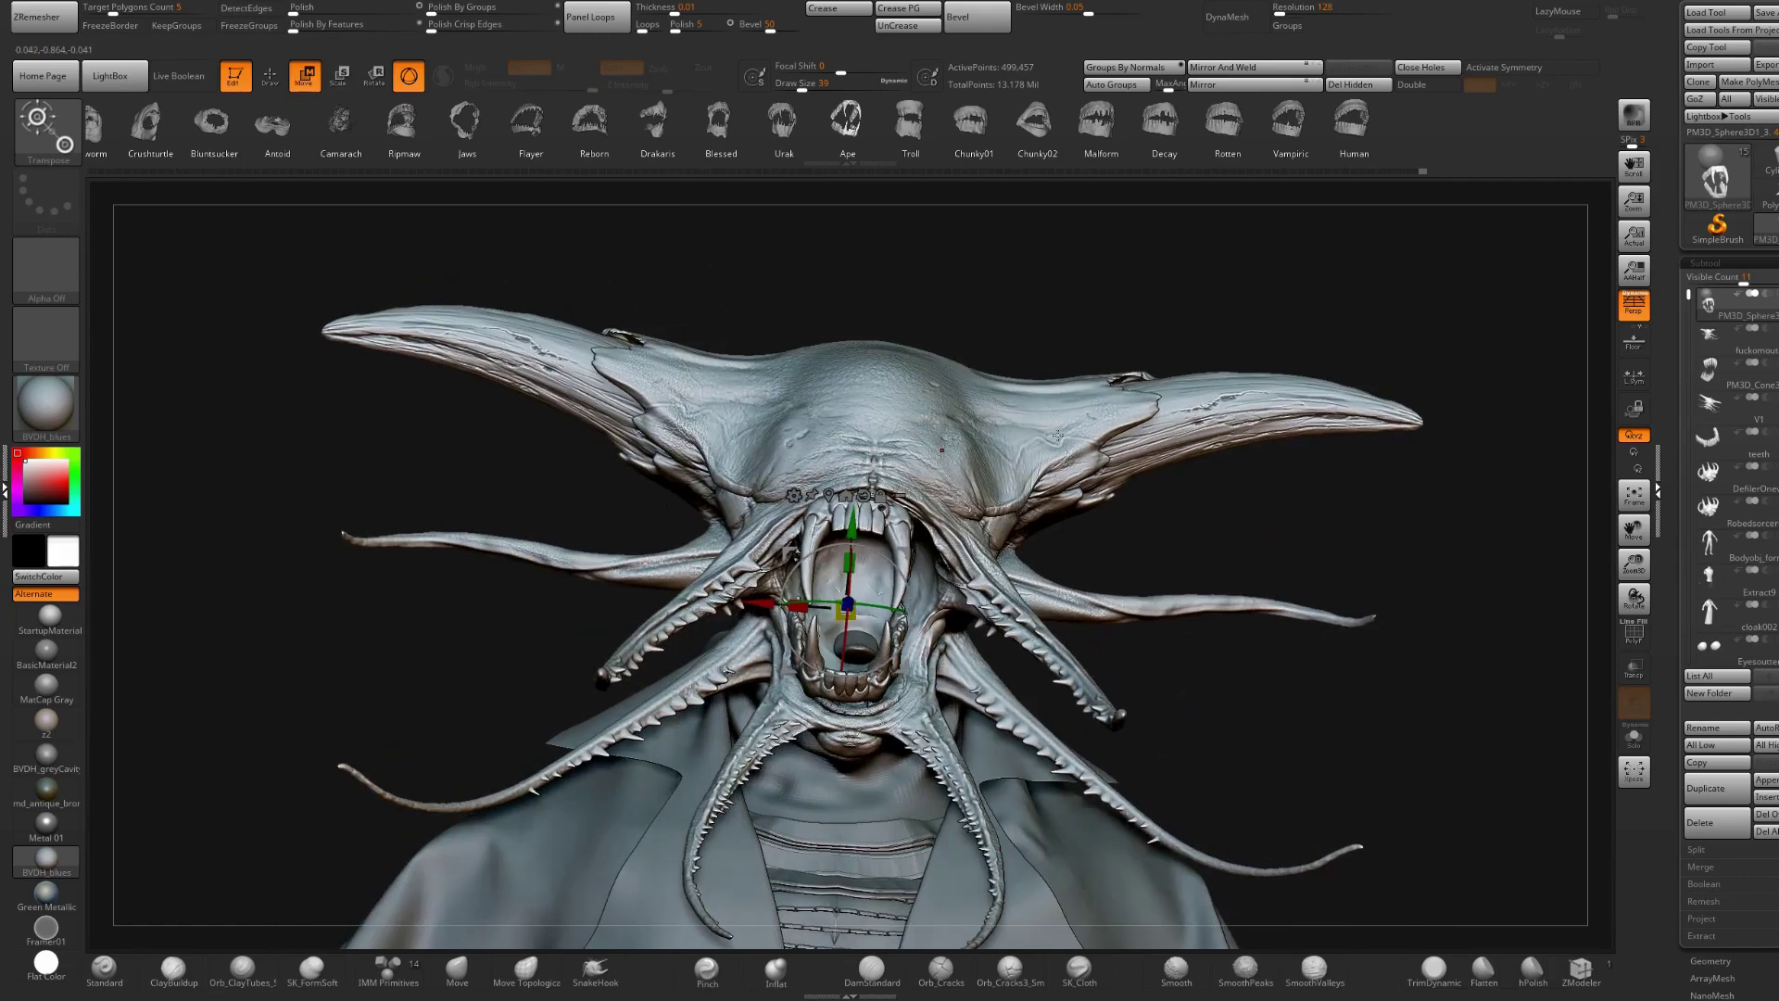
mouse_move(1057, 434)
right_down()
mouse_move(1123, 458)
mouse_move(1070, 482)
mouse_move(933, 420)
mouse_move(969, 534)
mouse_move(1075, 478)
mouse_move(1047, 476)
right_up()
key(q)
drag(489, 148, 778, 148)
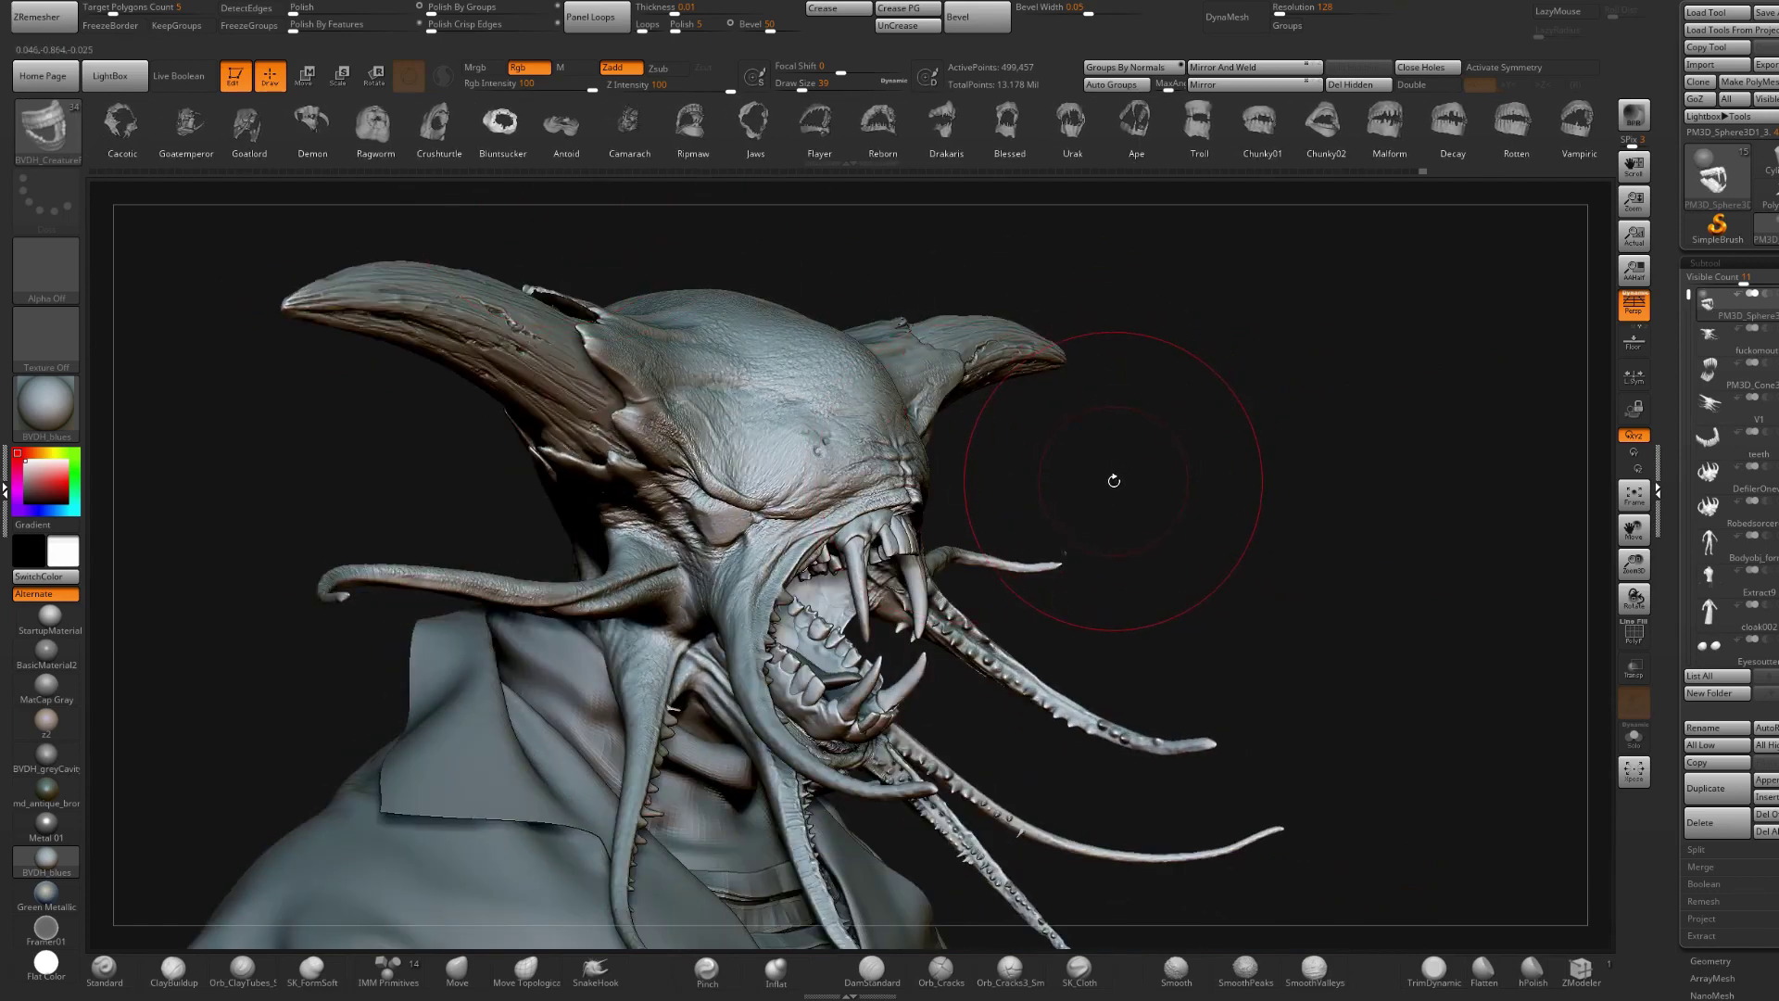